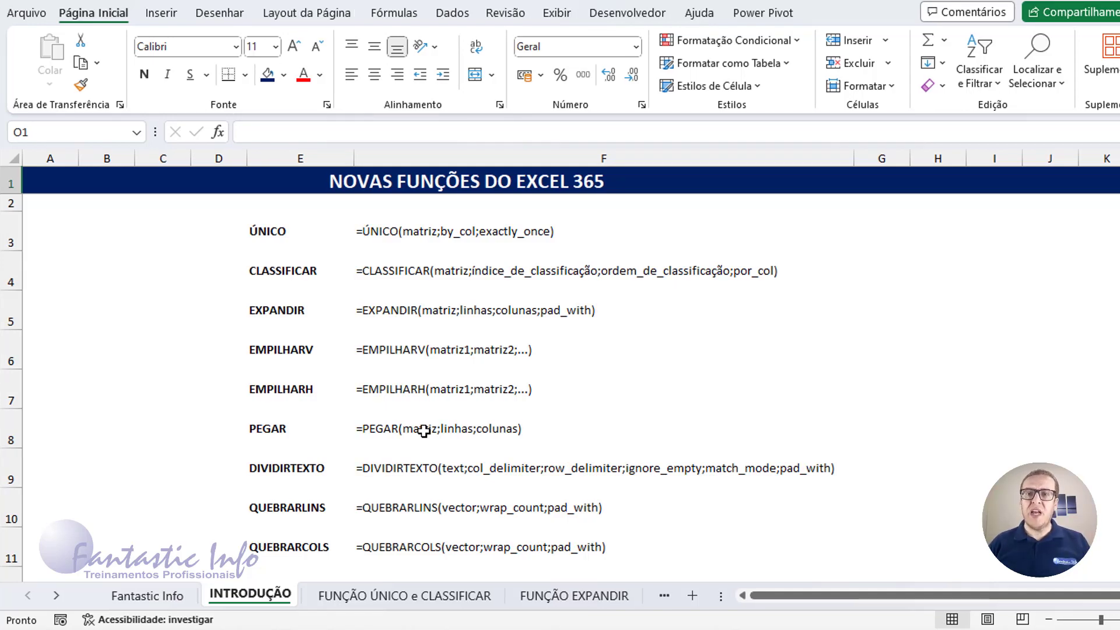
On the FUNÇÃO ÚNICO e CLASSIFICAR sheet, enter =ÚNICO(B3:B21) in G3 and widen column G slightly to fit the section names
{"action": "left_click", "coordinate": [414, 596]}
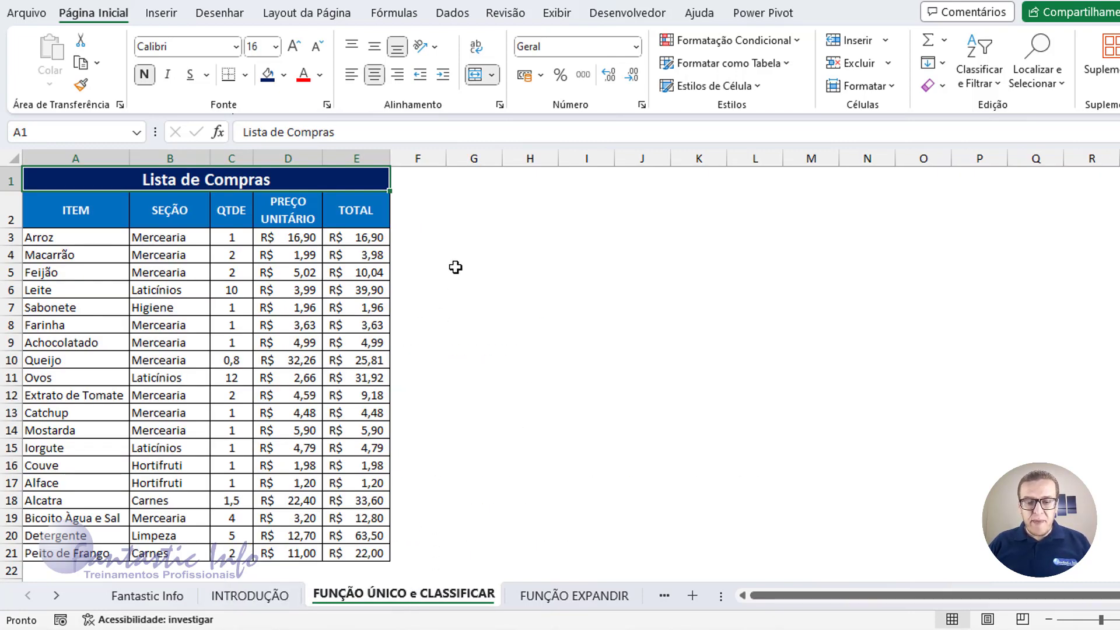
{"action": "left_click", "coordinate": [476, 237]}
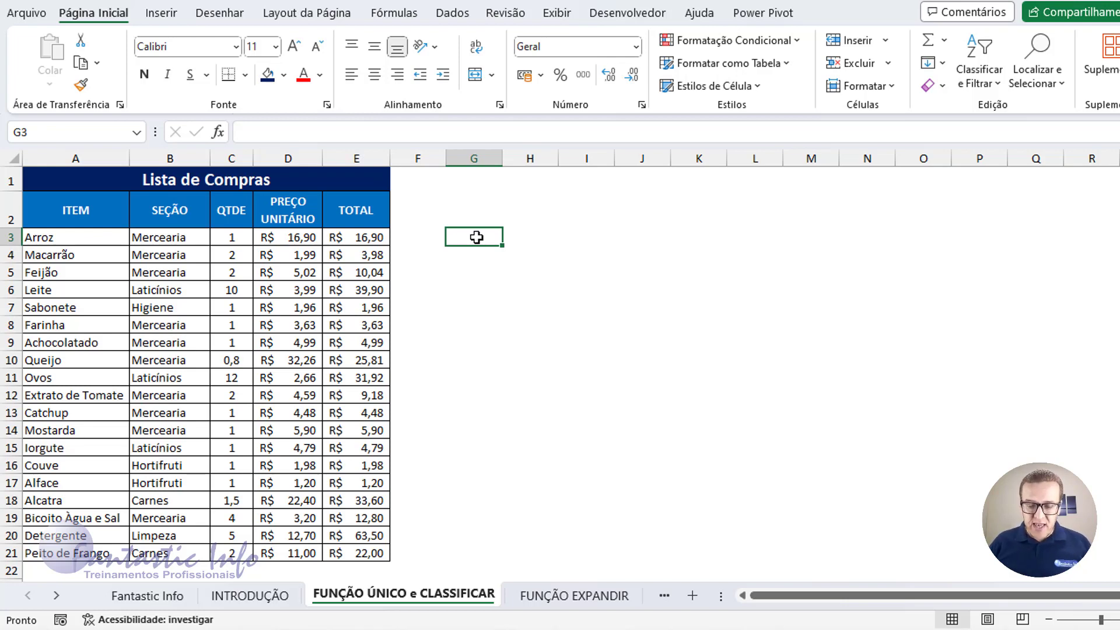
{"action": "type", "text": "="}
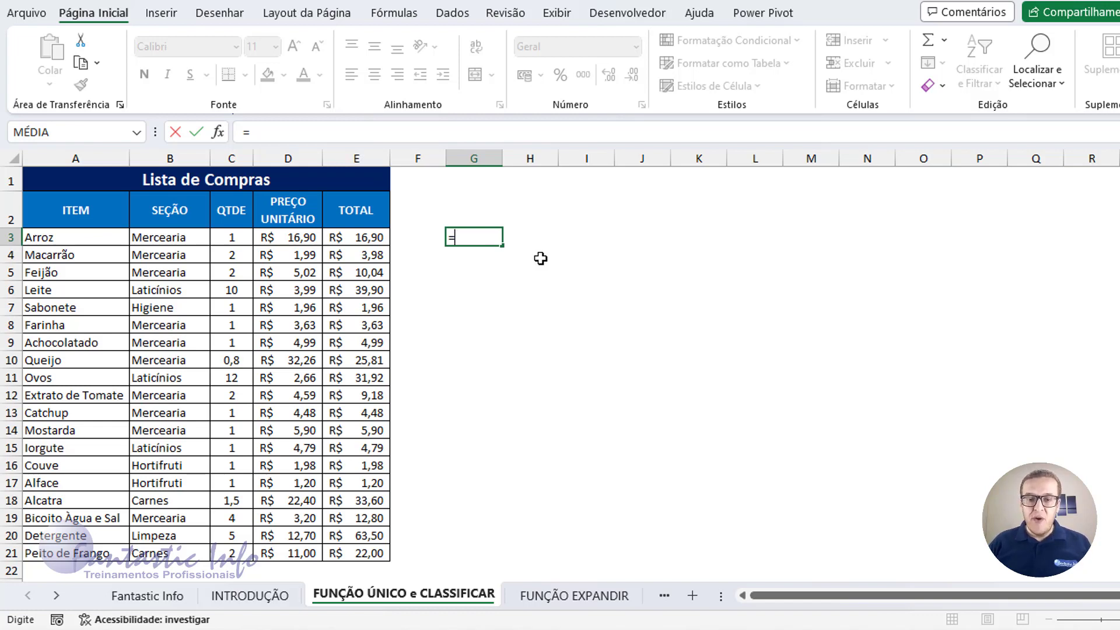
{"action": "type", "text": "ÚNICO("}
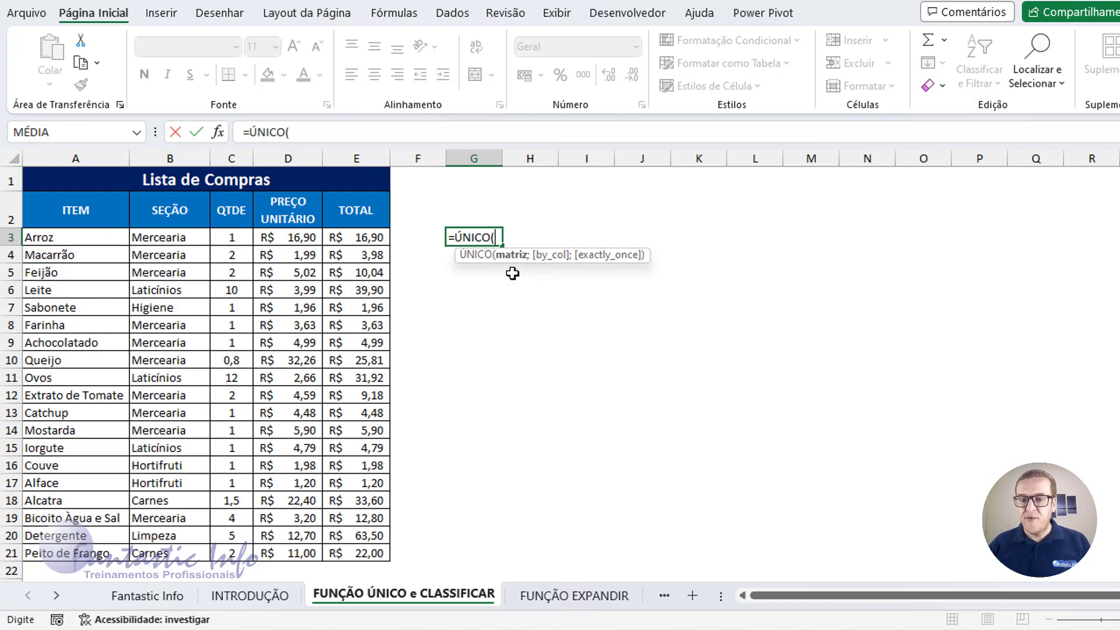
{"action": "left_click_drag", "start_coordinate": [175, 240], "coordinate": [177, 556]}
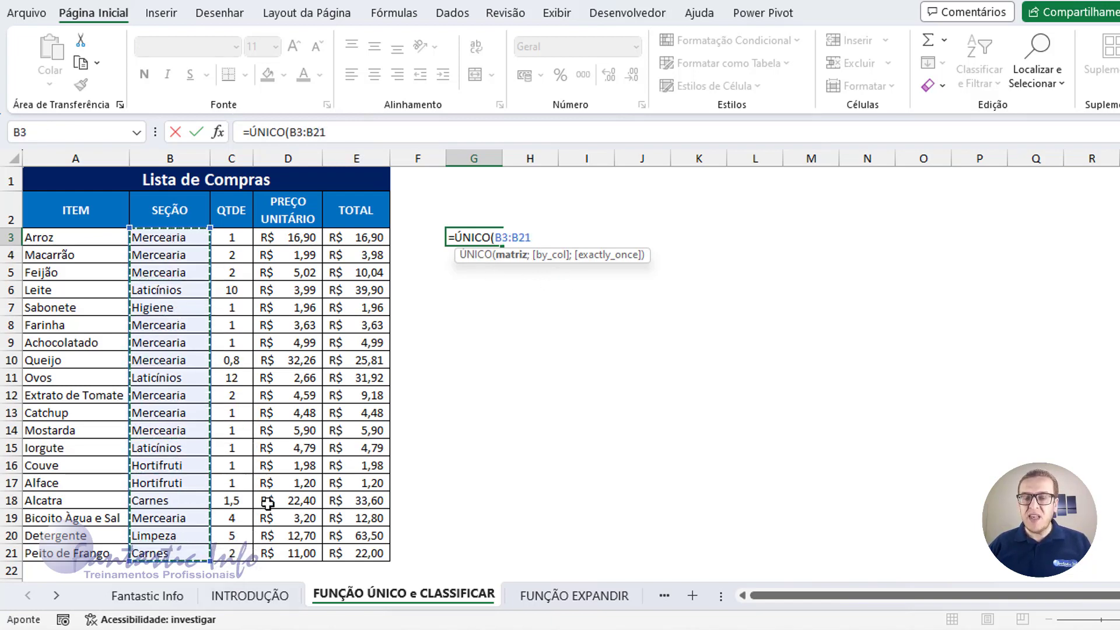
{"action": "type", "text": ")"}
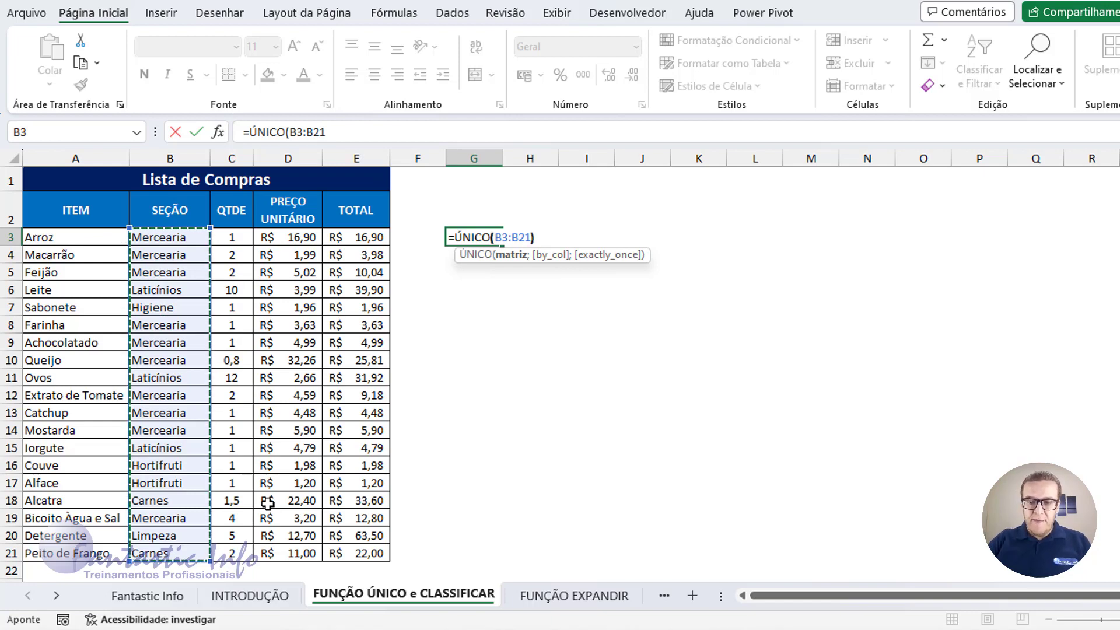
{"action": "key", "text": "Return"}
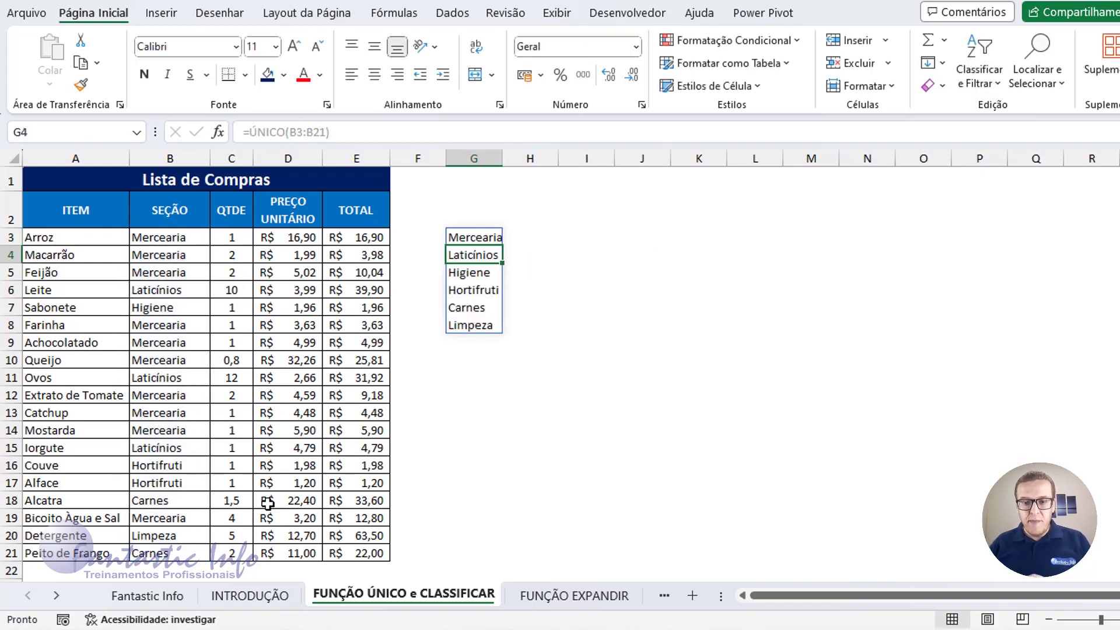
{"action": "mouse_move", "coordinate": [502, 163]}
{"action": "left_mouse_down"}
{"action": "mouse_move", "coordinate": [507, 155]}
{"action": "mouse_move", "coordinate": [521, 169]}
{"action": "left_mouse_up"}
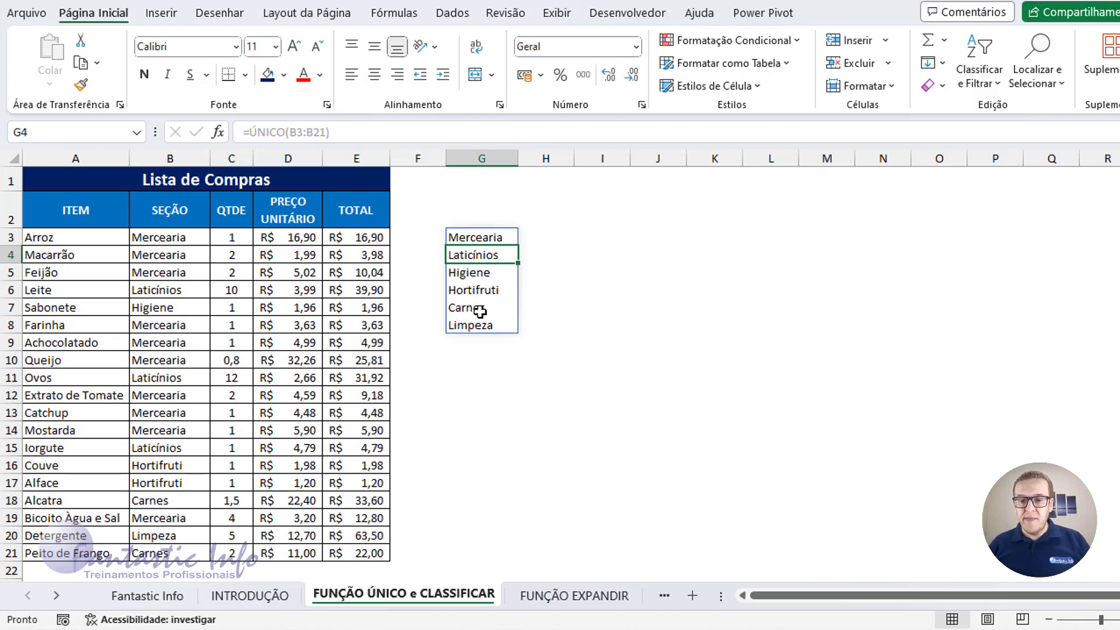
Review the spilled section list in G3:G8 and the range referenced by the formula in G3
{"action": "left_click_drag", "start_coordinate": [496, 239], "coordinate": [496, 327]}
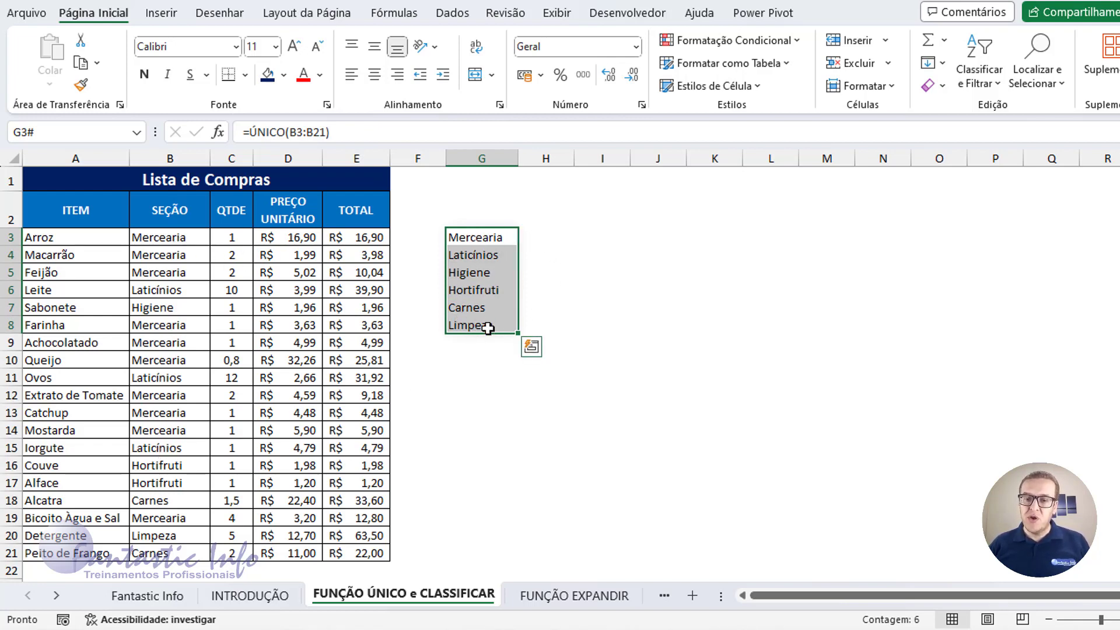
{"action": "left_click_drag", "start_coordinate": [466, 235], "coordinate": [478, 325]}
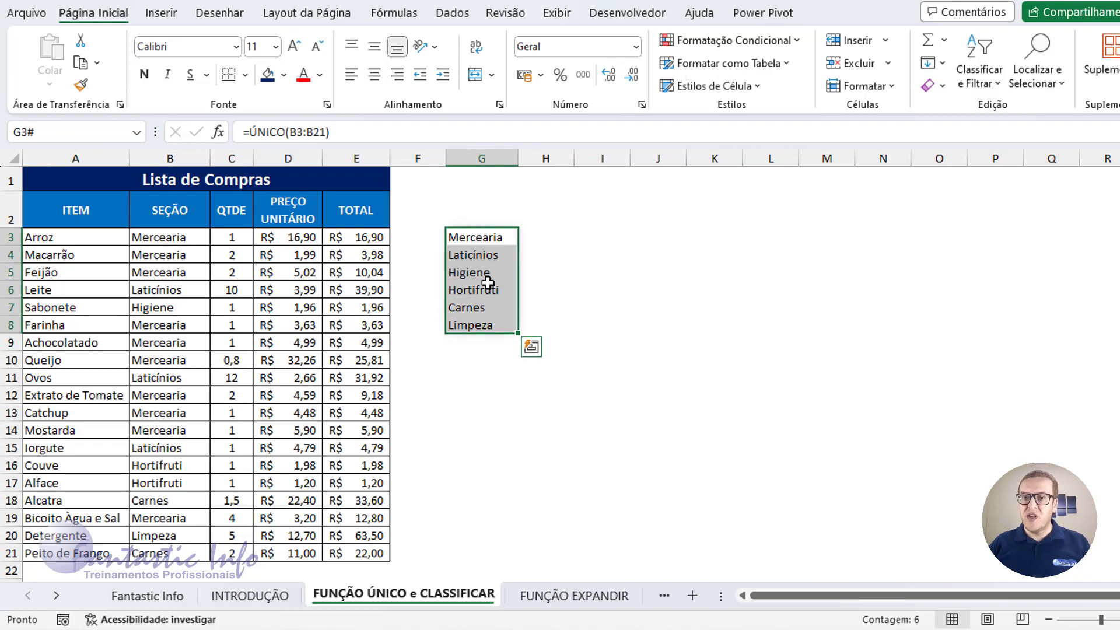
{"action": "left_click", "coordinate": [499, 237]}
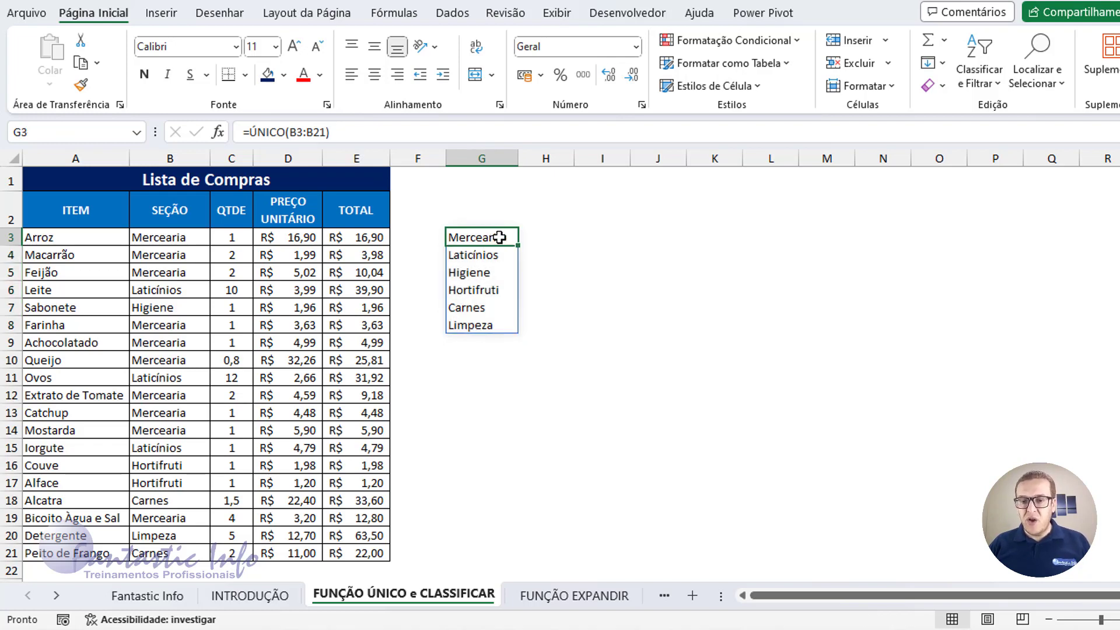
{"action": "double_click", "coordinate": [499, 237]}
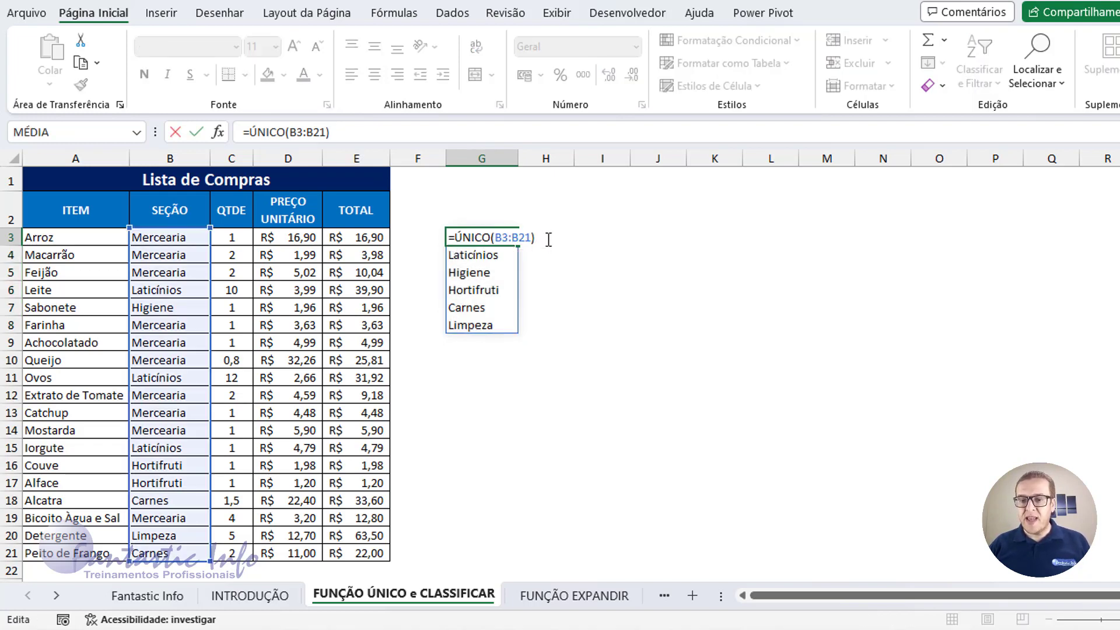
{"action": "key", "text": "Return"}
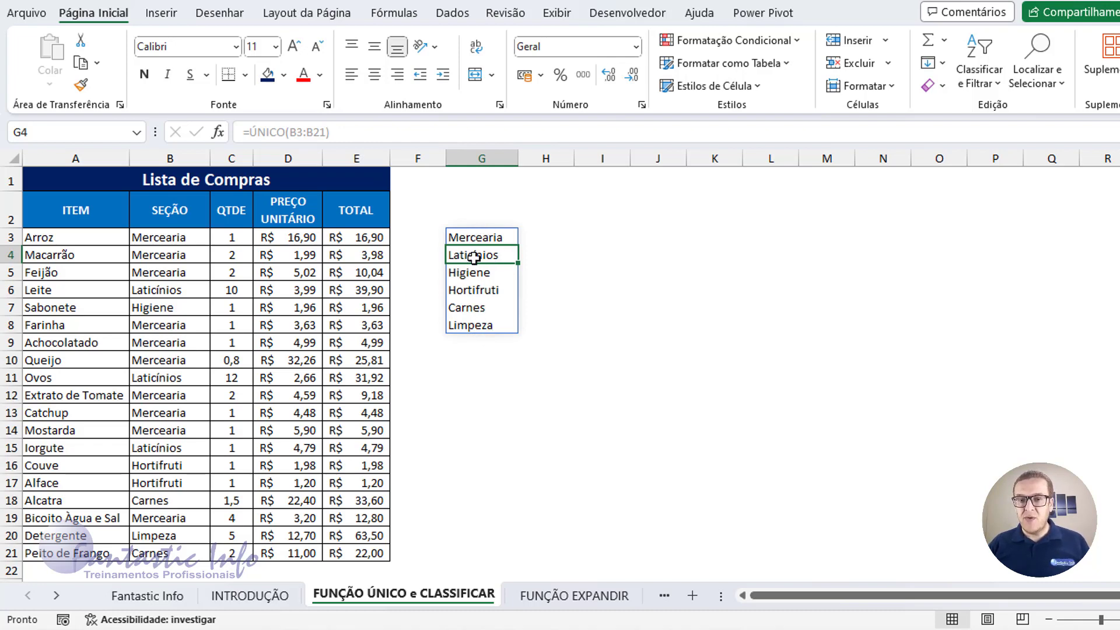
Try to sort the spilled section list in G3:G8 from A to Z
{"action": "left_click_drag", "start_coordinate": [479, 234], "coordinate": [489, 320]}
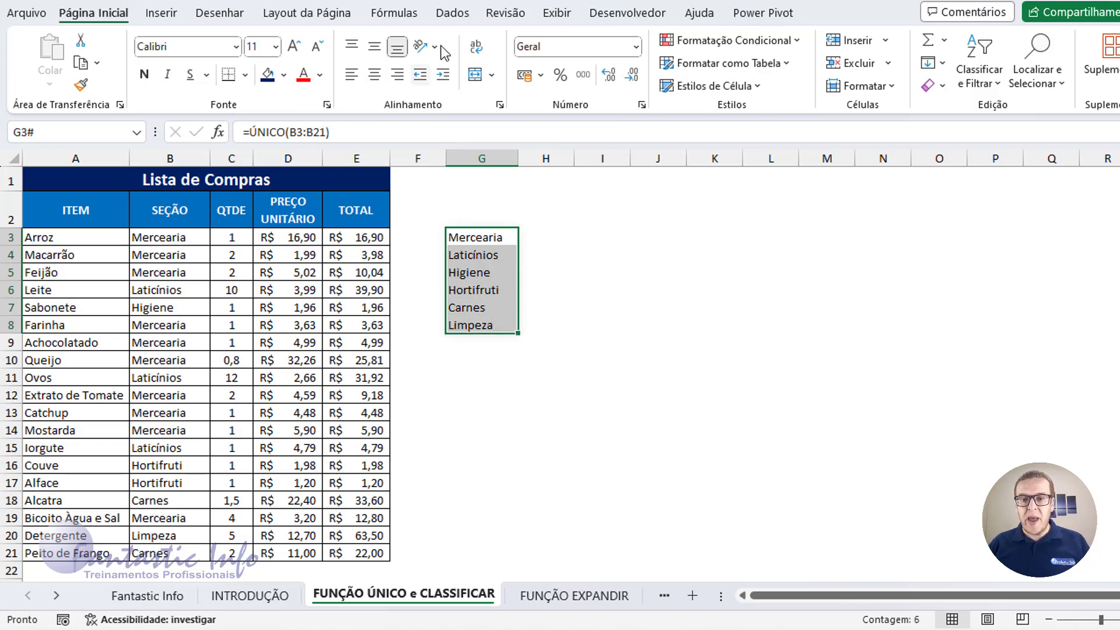
{"action": "left_click", "coordinate": [453, 13]}
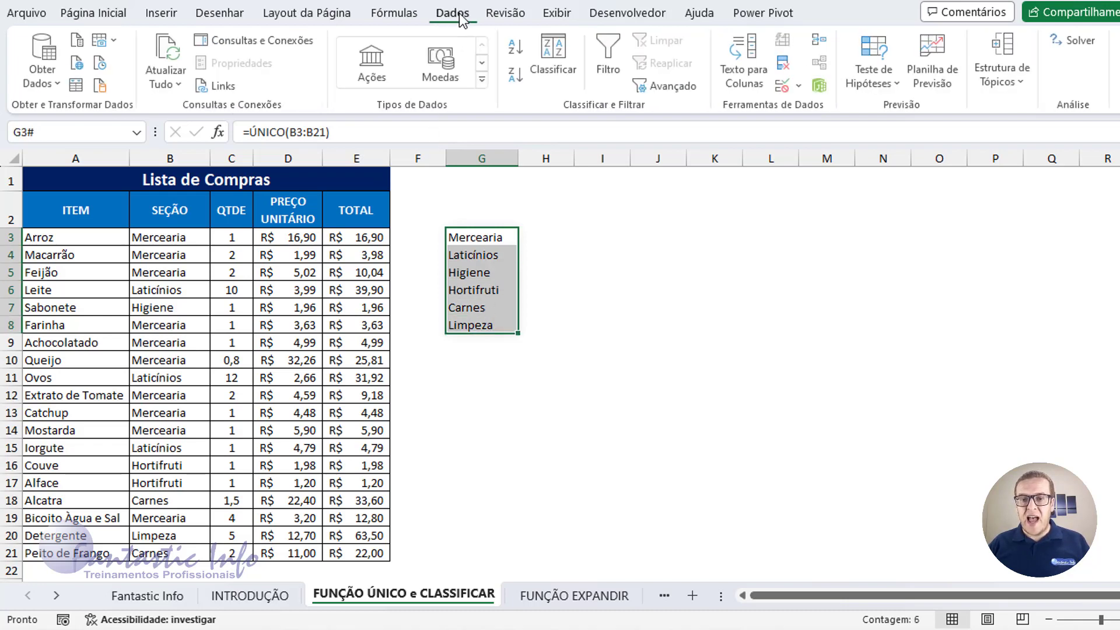
{"action": "left_click", "coordinate": [521, 53]}
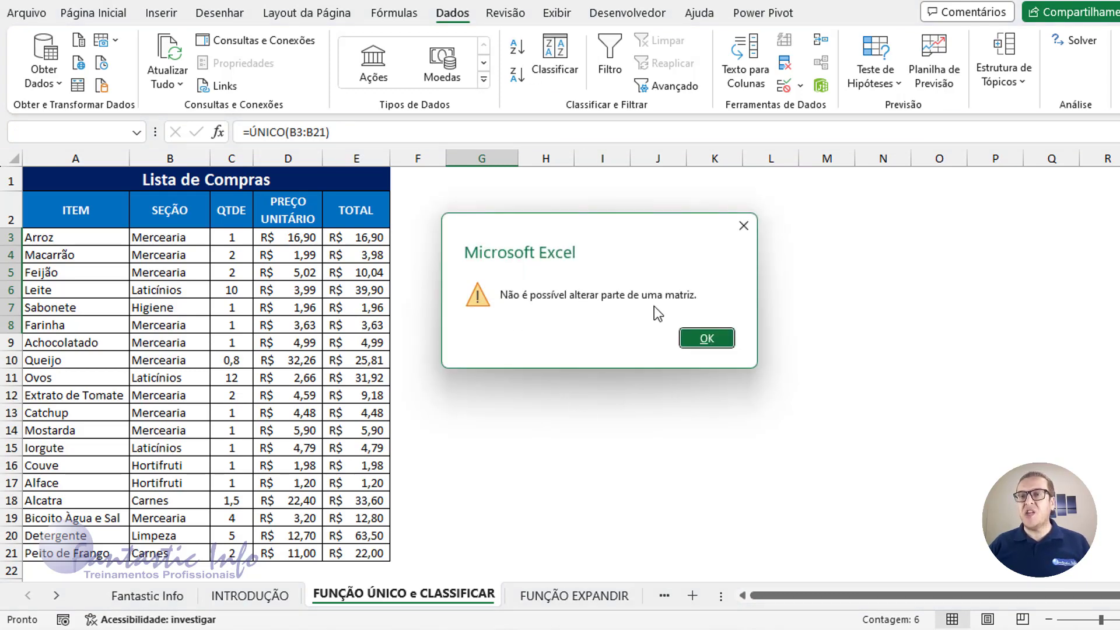
{"action": "left_click", "coordinate": [730, 338]}
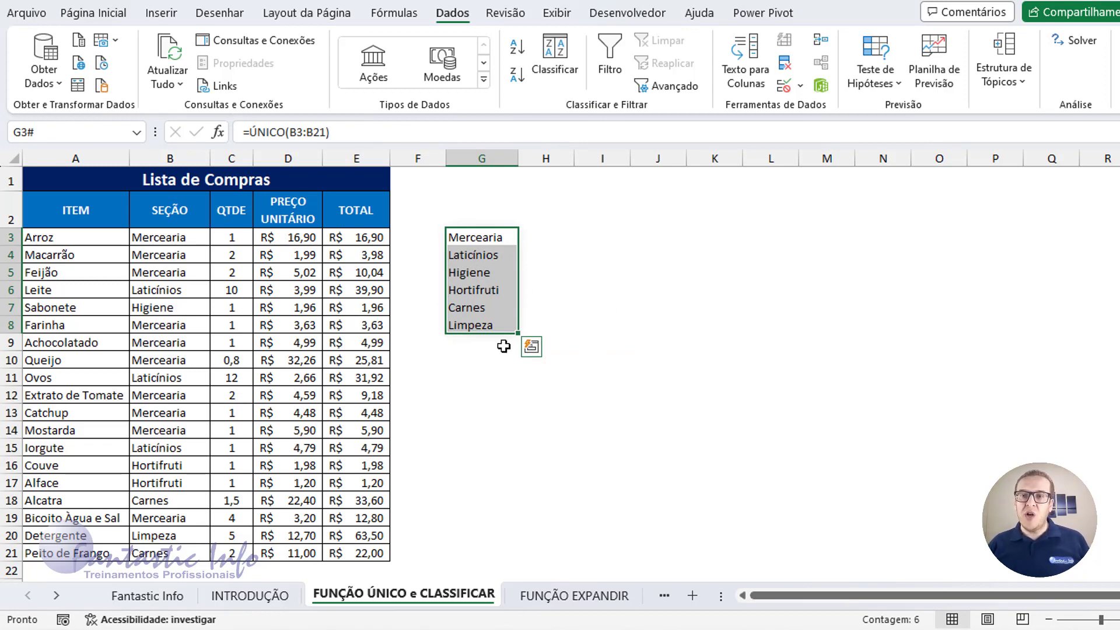
Wrap the formula in G3 in CLASSIFICAR so that it reads =CLASSIFICAR(ÚNICO(B3:B21))
{"action": "left_click", "coordinate": [484, 239]}
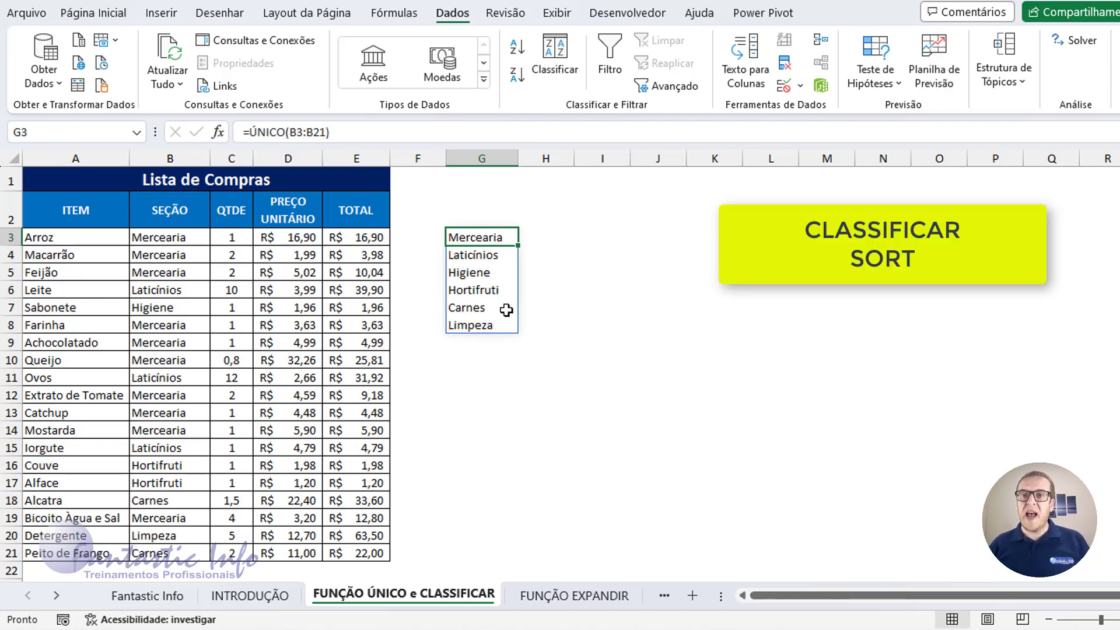
{"action": "double_click", "coordinate": [475, 234]}
{"action": "left_click_drag", "start_coordinate": [454, 236], "coordinate": [569, 235]}
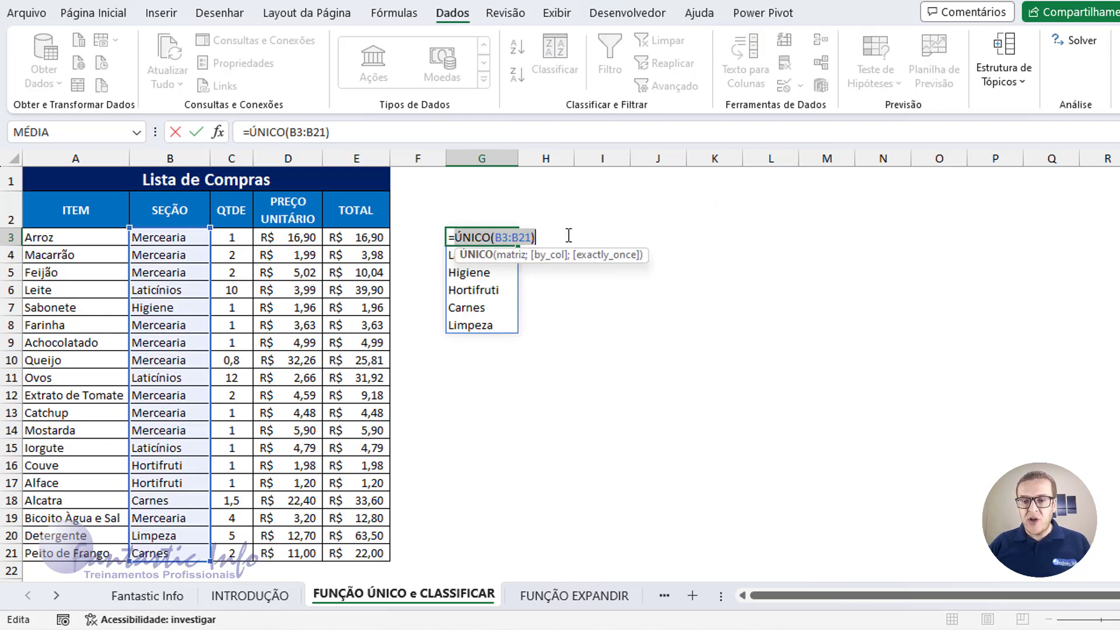
{"action": "left_click", "coordinate": [458, 236]}
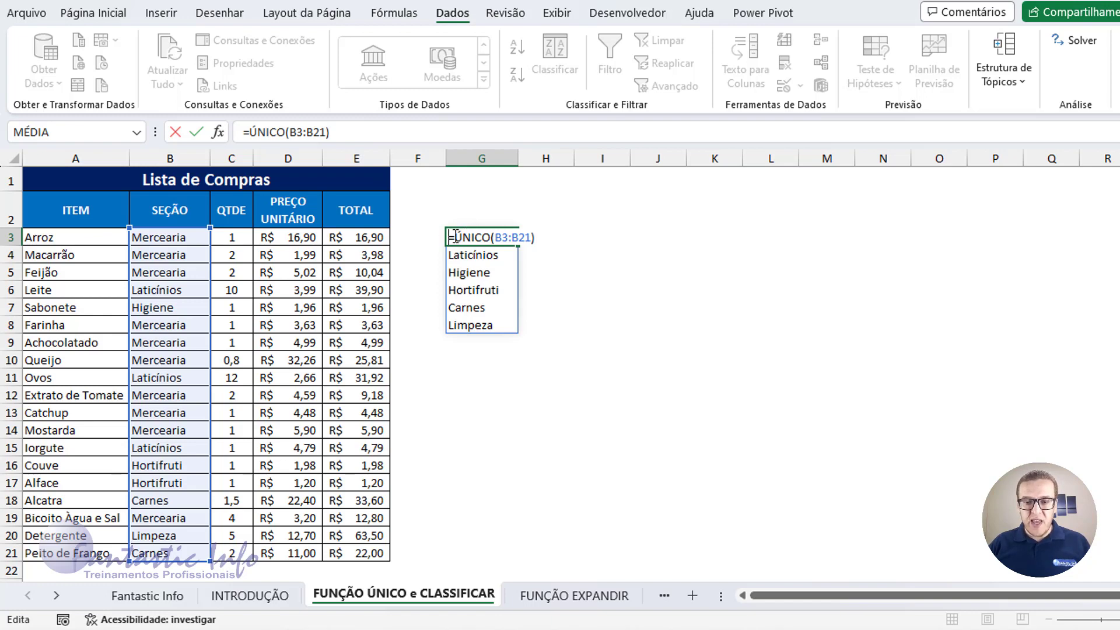
{"action": "type", "text": "CLASSIFICAR("}
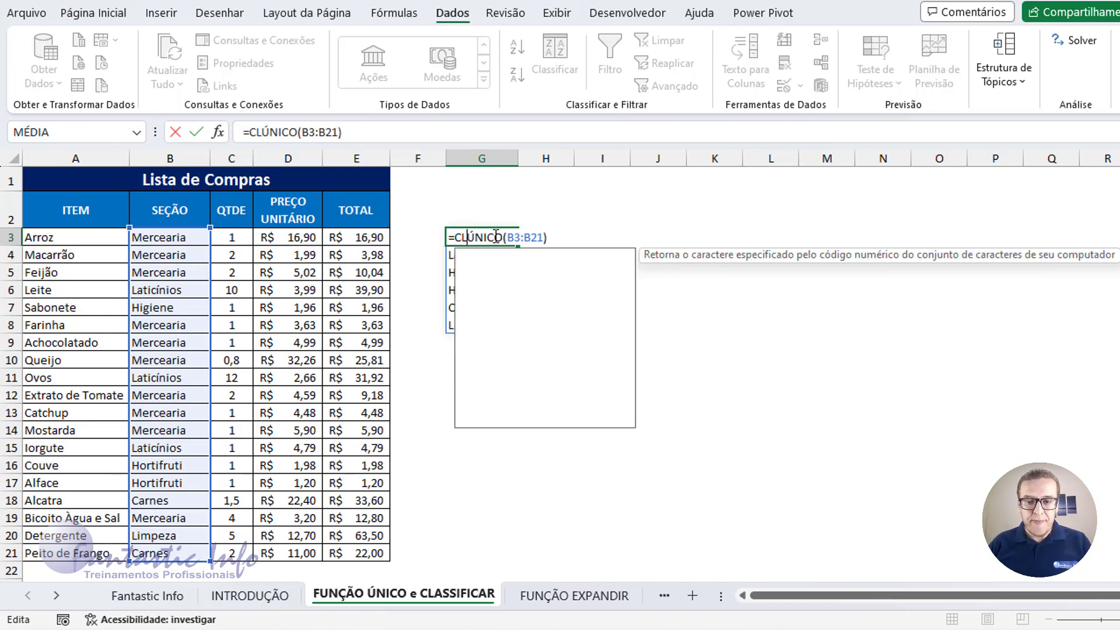
{"action": "left_click", "coordinate": [612, 236]}
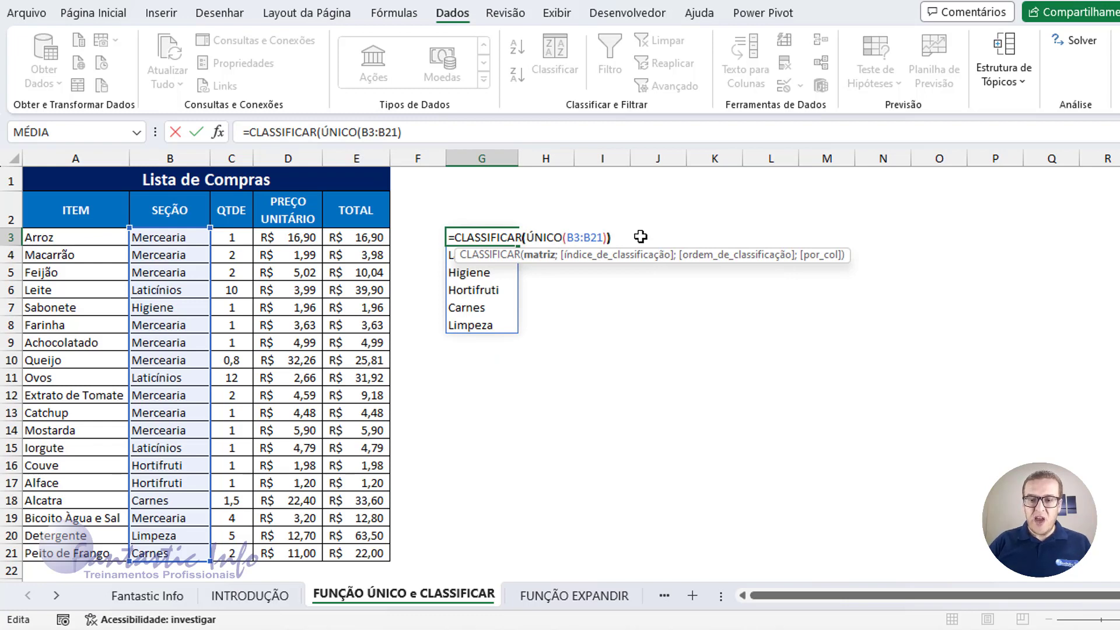
{"action": "type", "text": ")"}
{"action": "key", "text": "Return"}
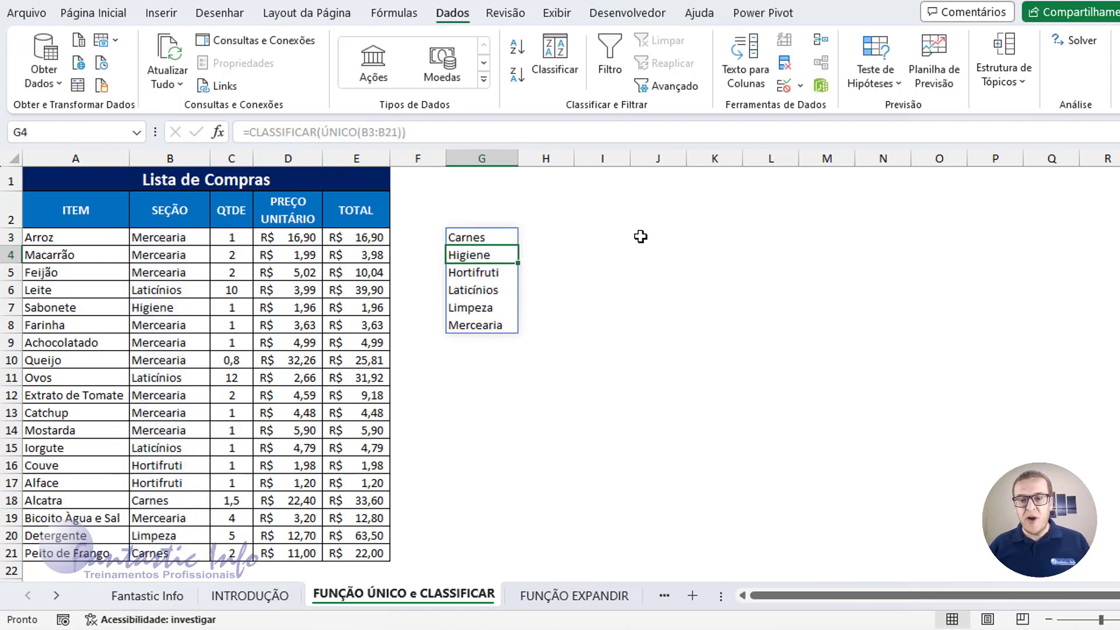
{"action": "left_click_drag", "start_coordinate": [493, 237], "coordinate": [478, 315]}
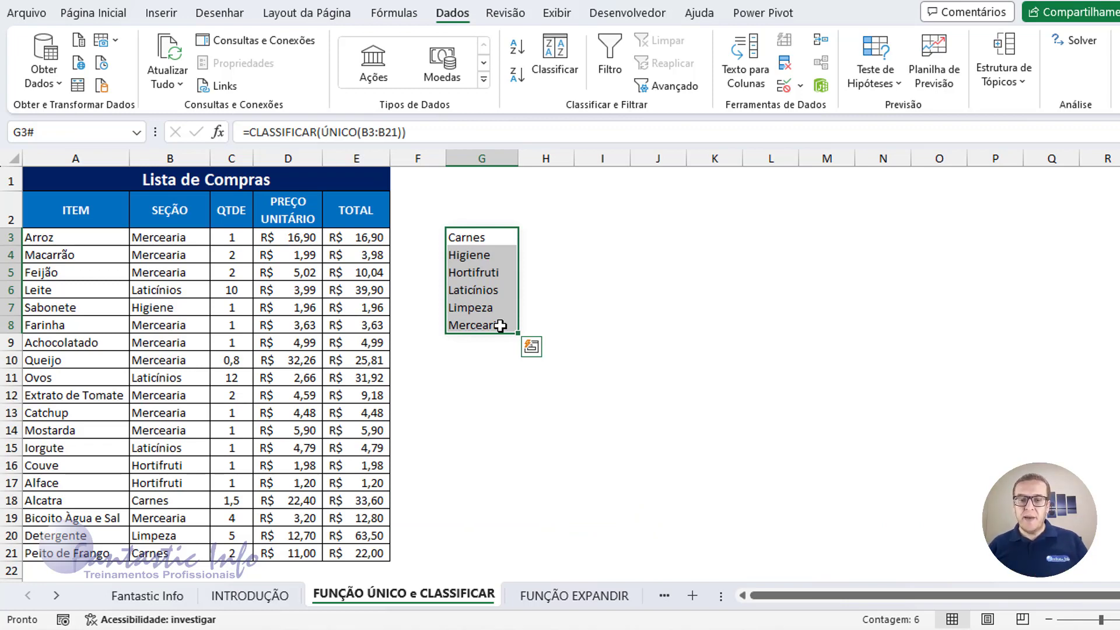
Total the purchases per section by entering =SOMASES(E3:E21;B3:B21;G3#) in H3
{"action": "left_click", "coordinate": [536, 244]}
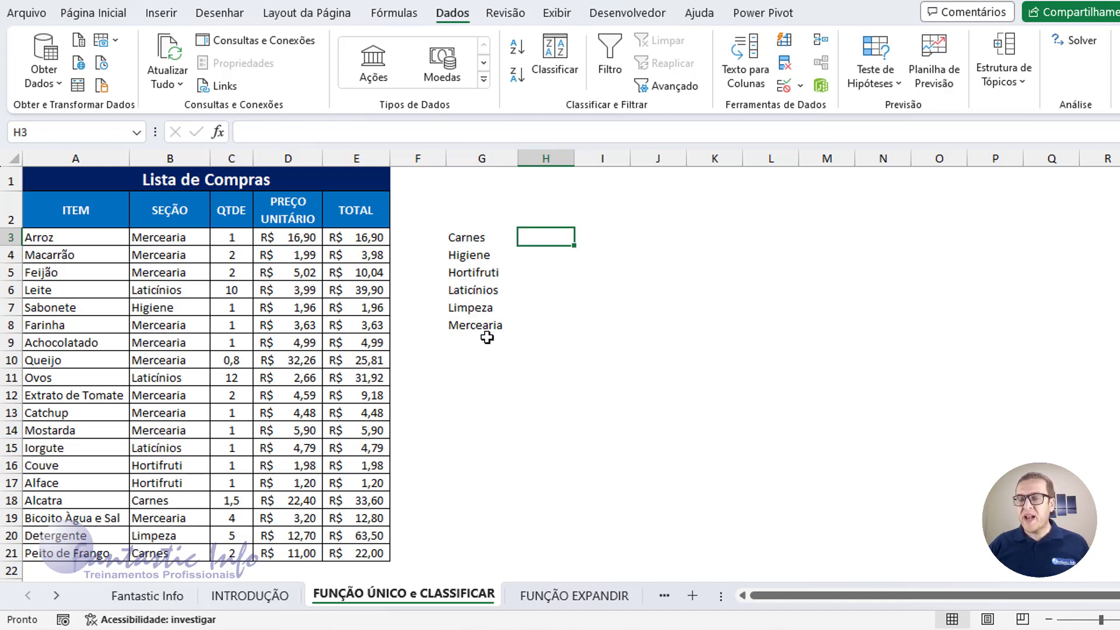
{"action": "type", "text": "="}
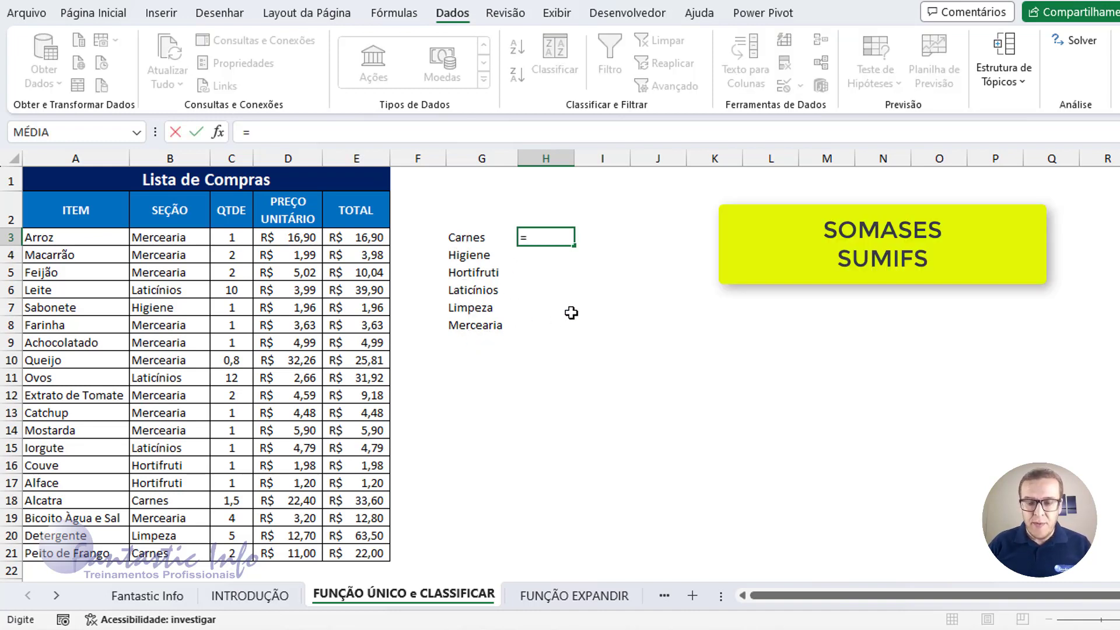
{"action": "type", "text": "SOMASES("}
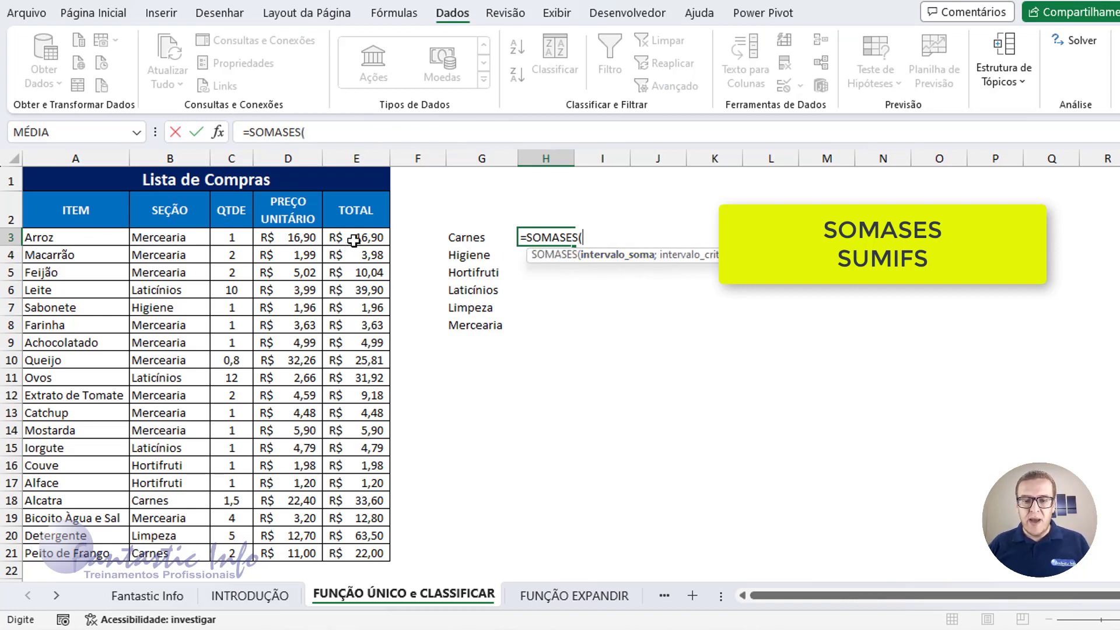
{"action": "left_click_drag", "start_coordinate": [354, 240], "coordinate": [355, 548]}
{"action": "type", "text": ";"}
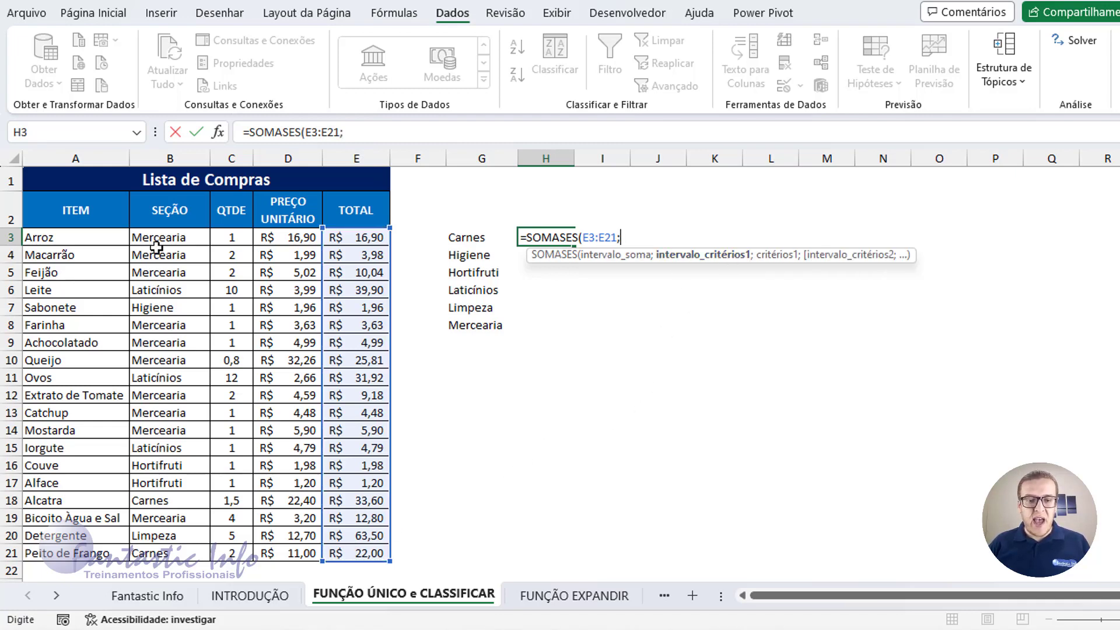
{"action": "left_click_drag", "start_coordinate": [156, 239], "coordinate": [173, 554]}
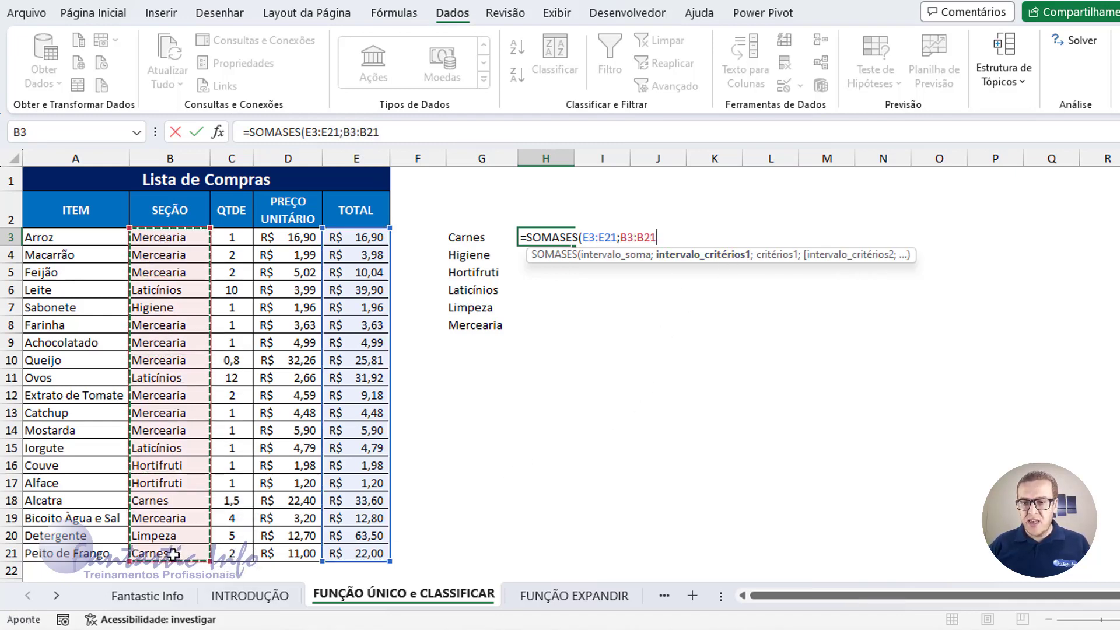
{"action": "type", "text": ";"}
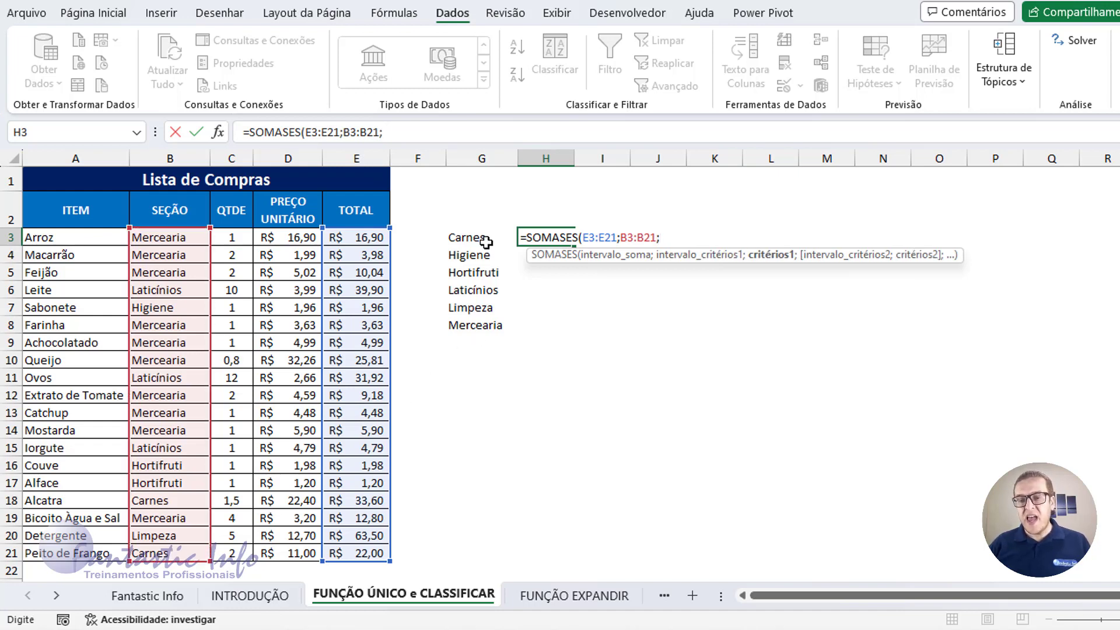
{"action": "left_click_drag", "start_coordinate": [486, 241], "coordinate": [476, 326]}
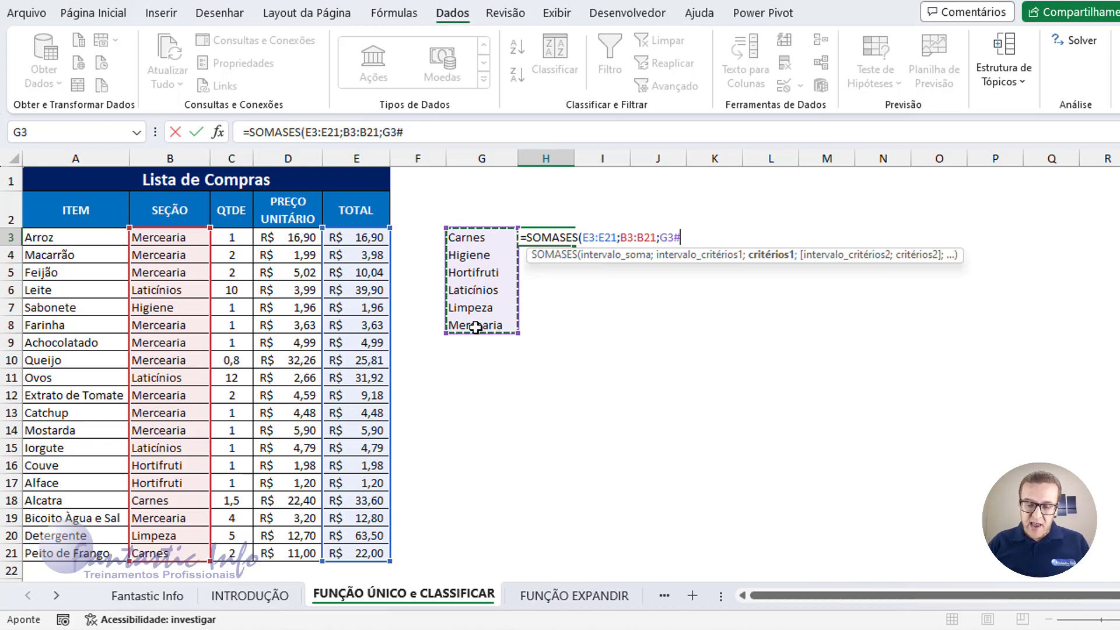
{"action": "type", "text": ")"}
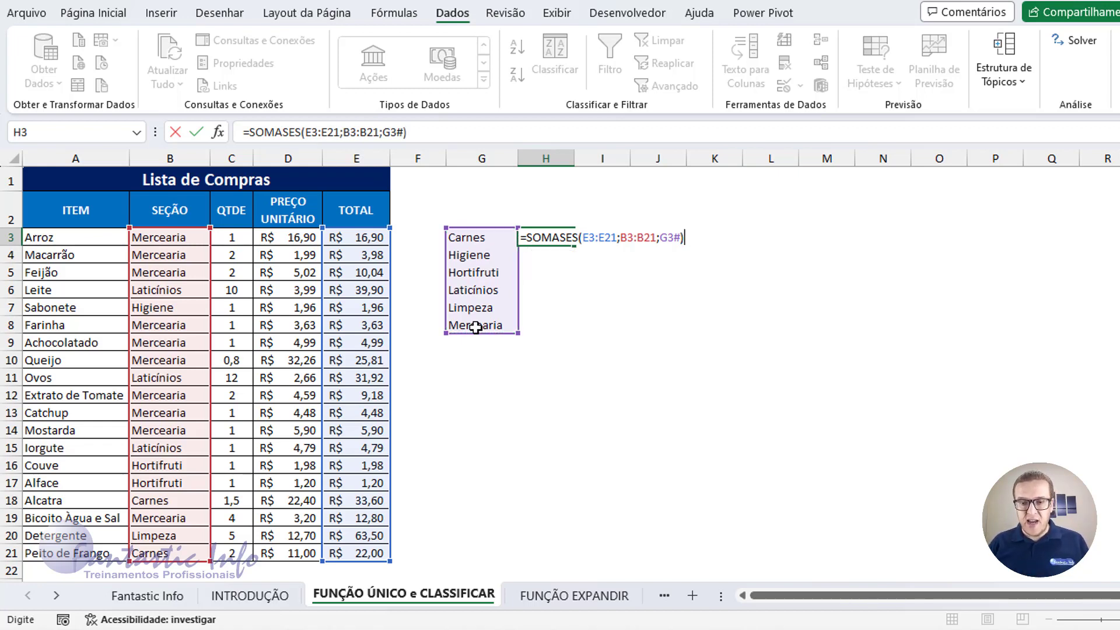
{"action": "key", "text": "Return"}
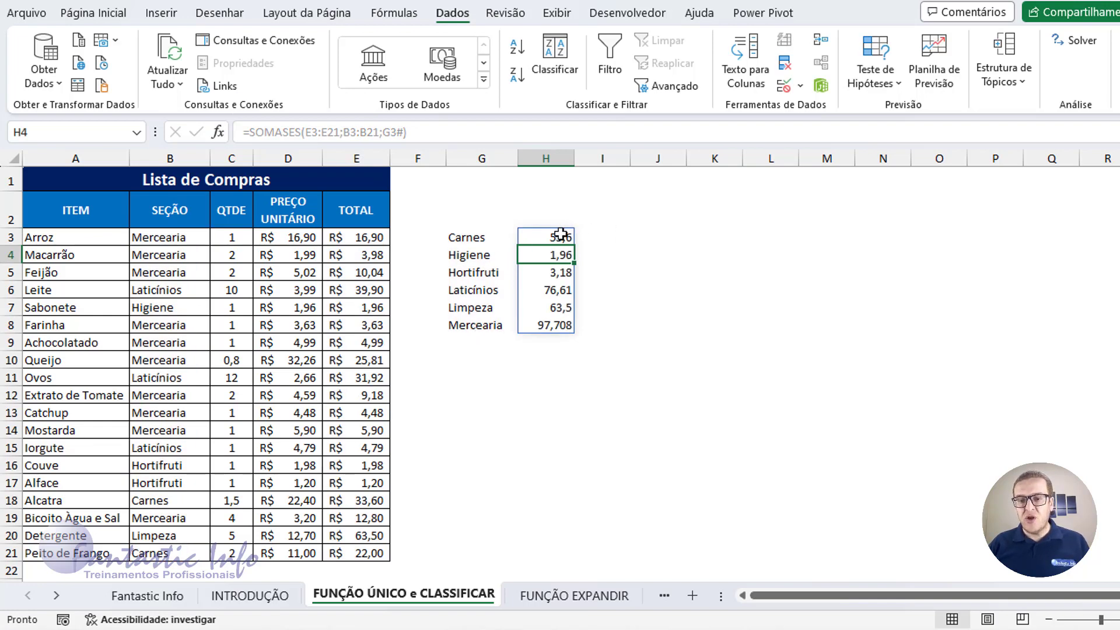
Format the section totals in H3:H8 with the accounting number format in R$
{"action": "left_click_drag", "start_coordinate": [563, 233], "coordinate": [557, 328]}
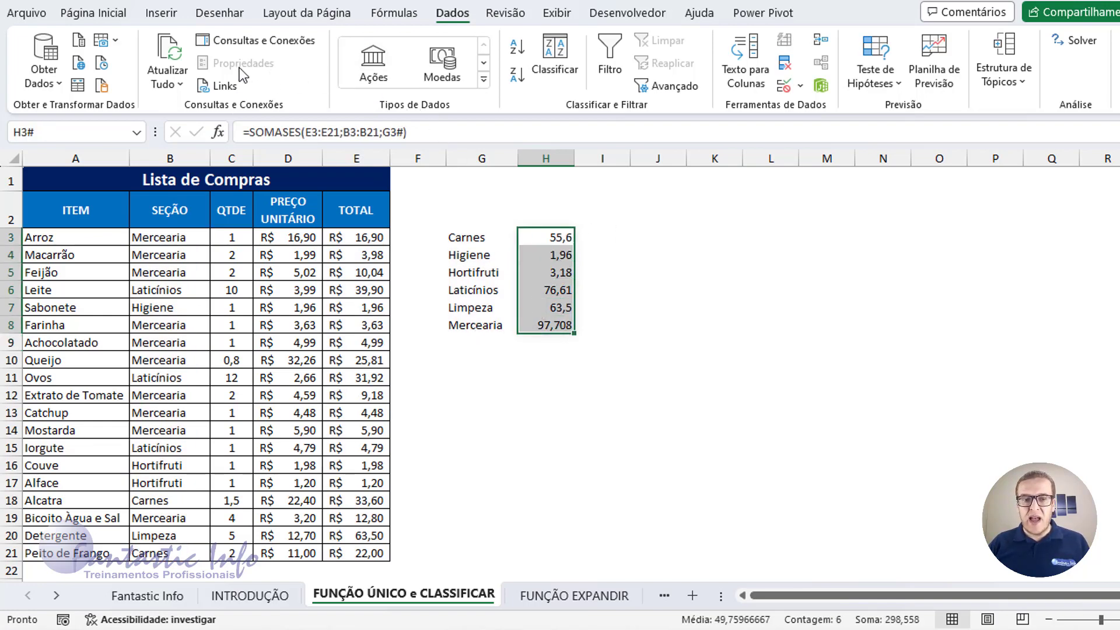
{"action": "left_click", "coordinate": [94, 13]}
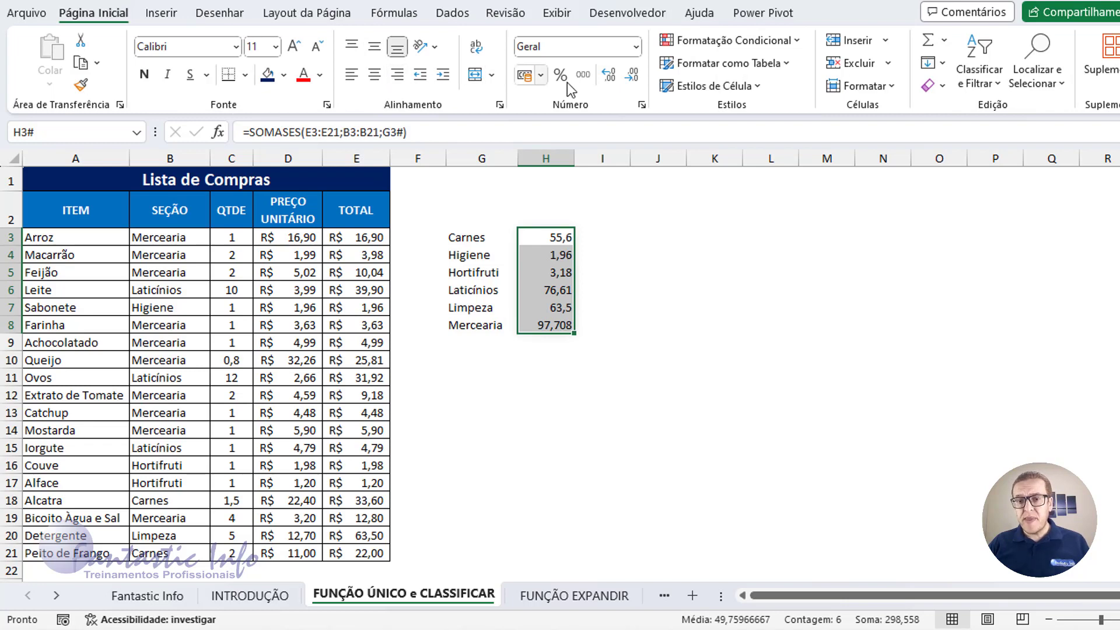
{"action": "left_click", "coordinate": [524, 75]}
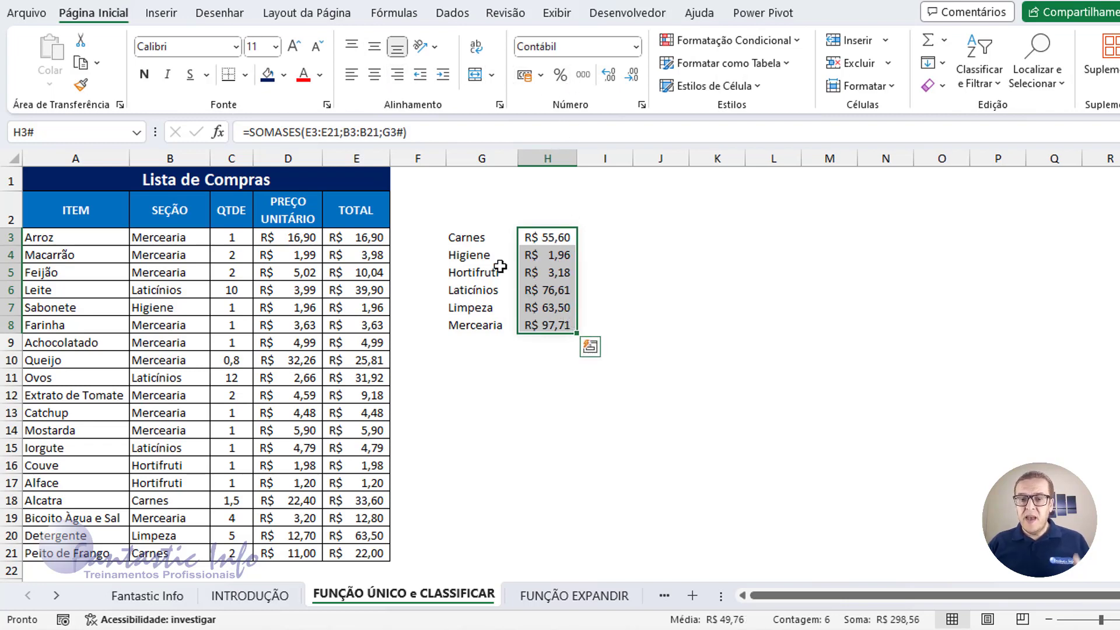
{"action": "left_click", "coordinate": [540, 237]}
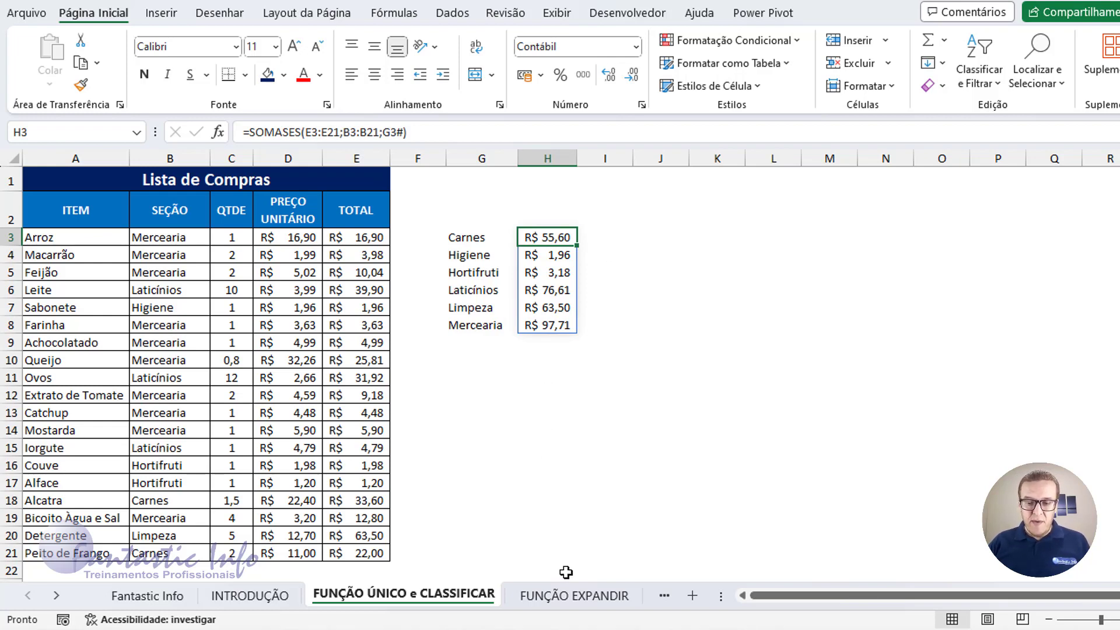
On the FUNÇÃO EXPANDIR sheet, enter =EXPANDIR(B3:C18;16;2) in F3 to reproduce the country revenue table
{"action": "left_click", "coordinate": [571, 596]}
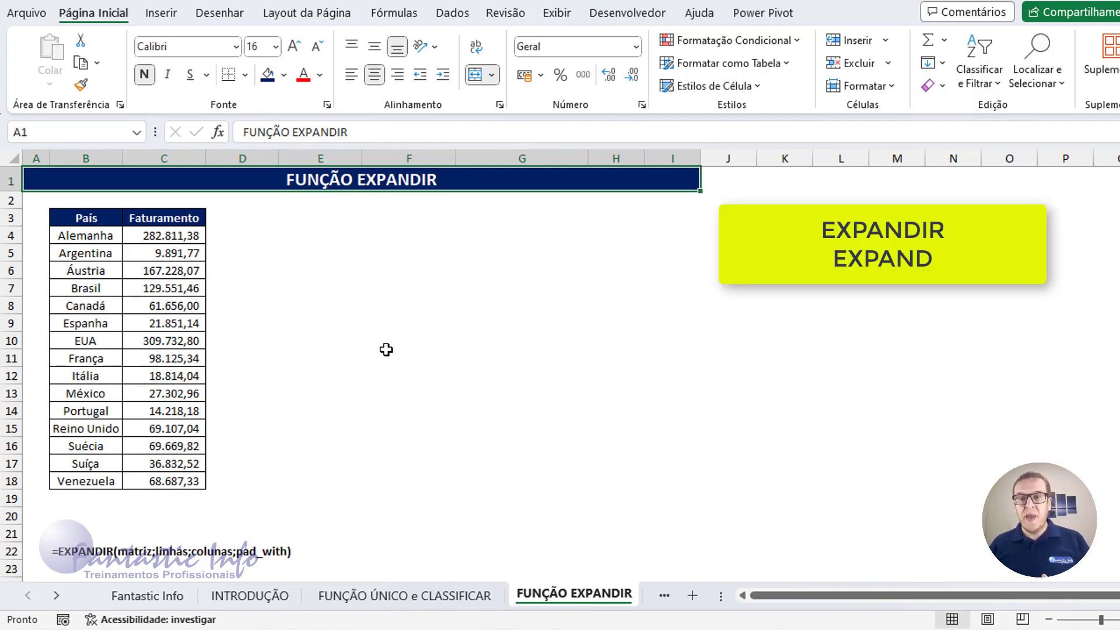
{"action": "left_click", "coordinate": [419, 225]}
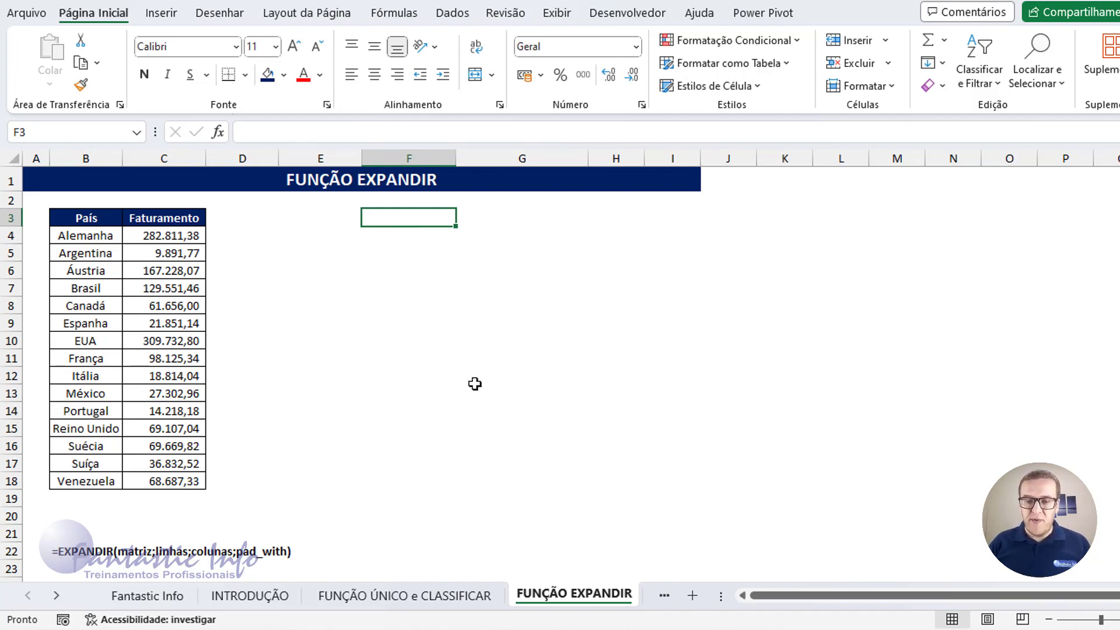
{"action": "type", "text": "=EXPANDIR("}
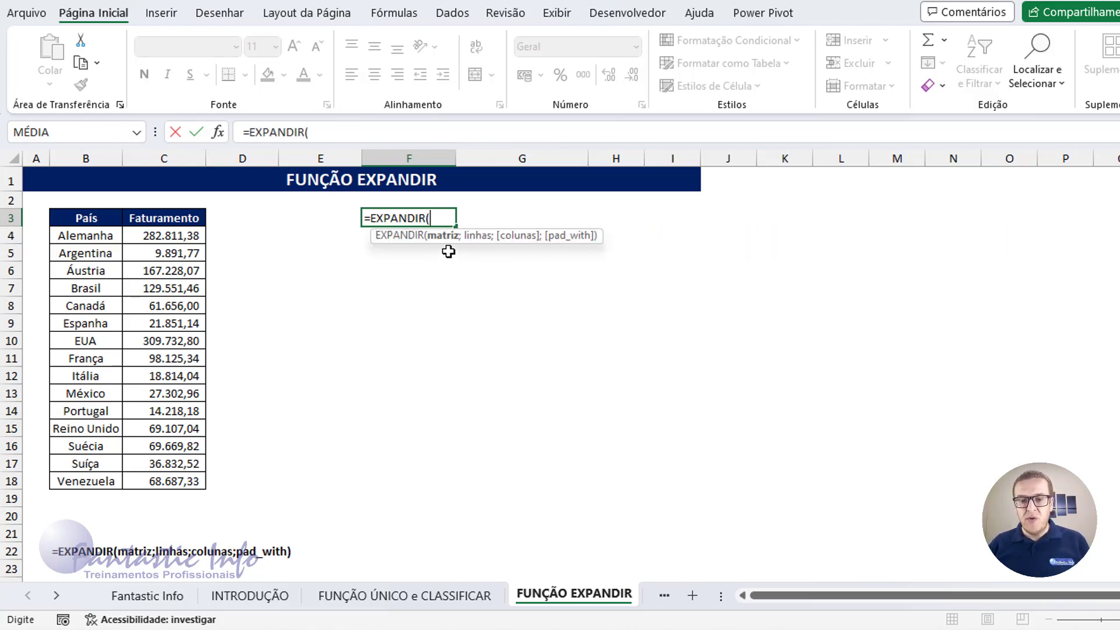
{"action": "left_click_drag", "start_coordinate": [68, 219], "coordinate": [174, 484]}
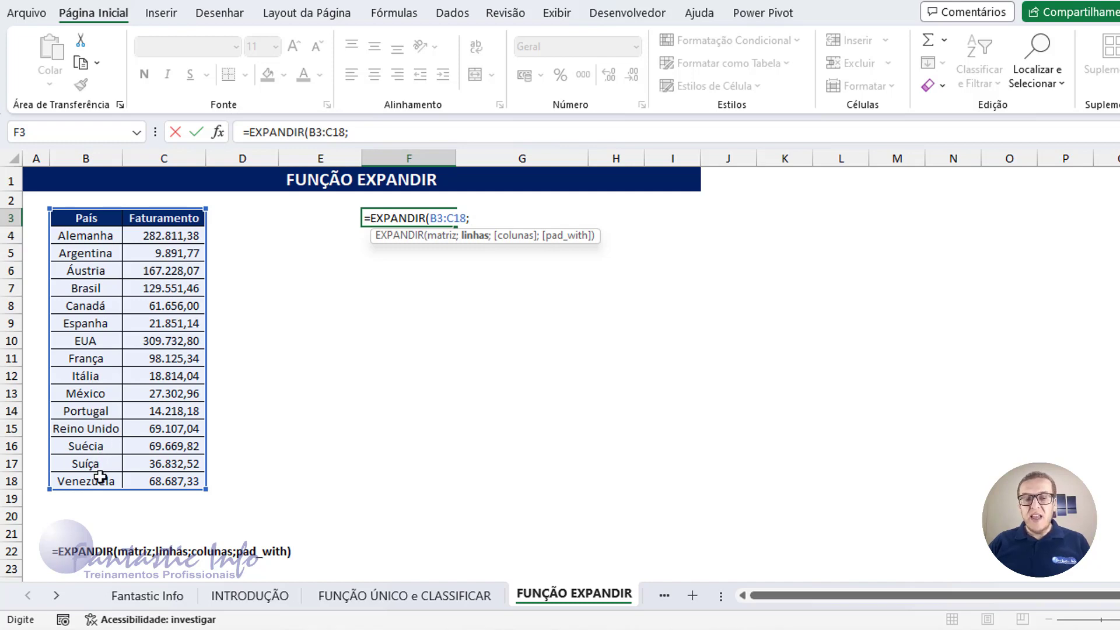
{"action": "type", "text": "16"}
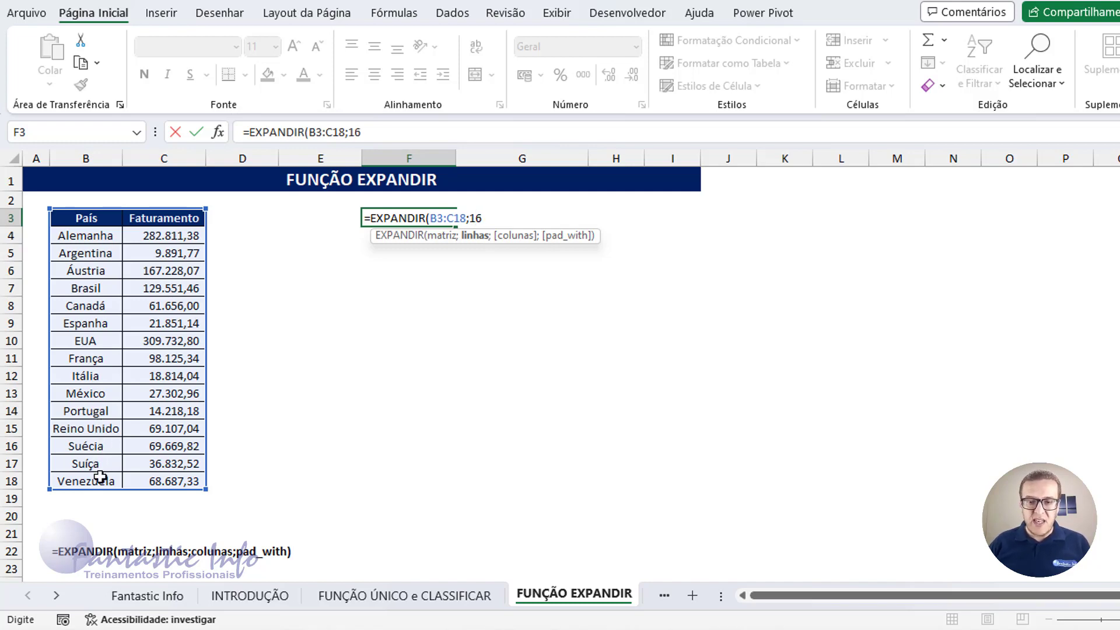
{"action": "type", "text": ";"}
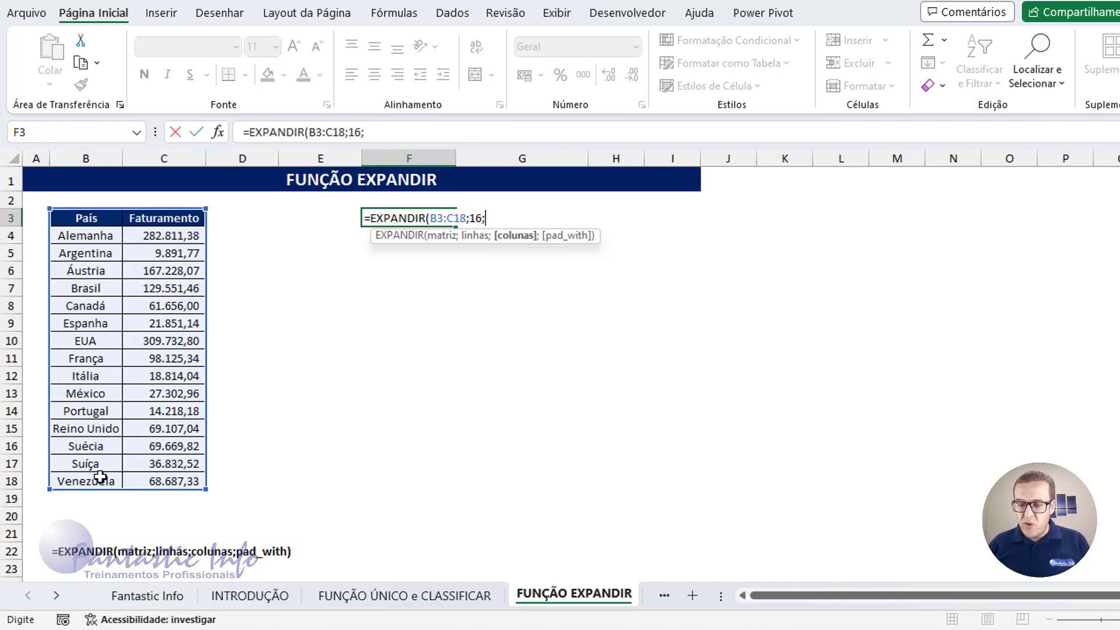
{"action": "type", "text": "2"}
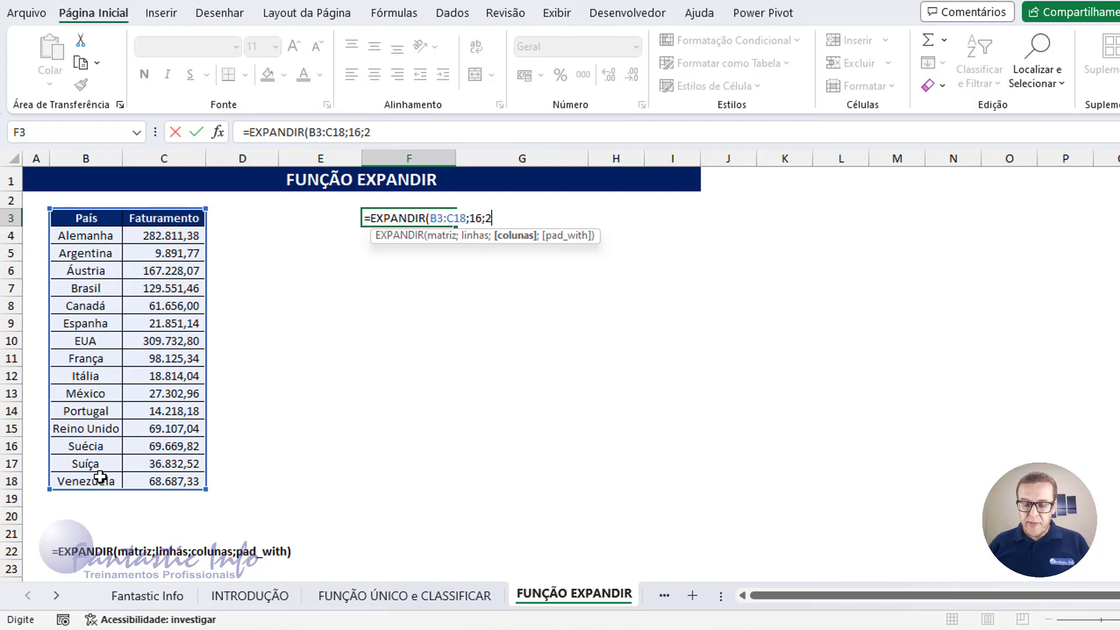
{"action": "type", "text": ")"}
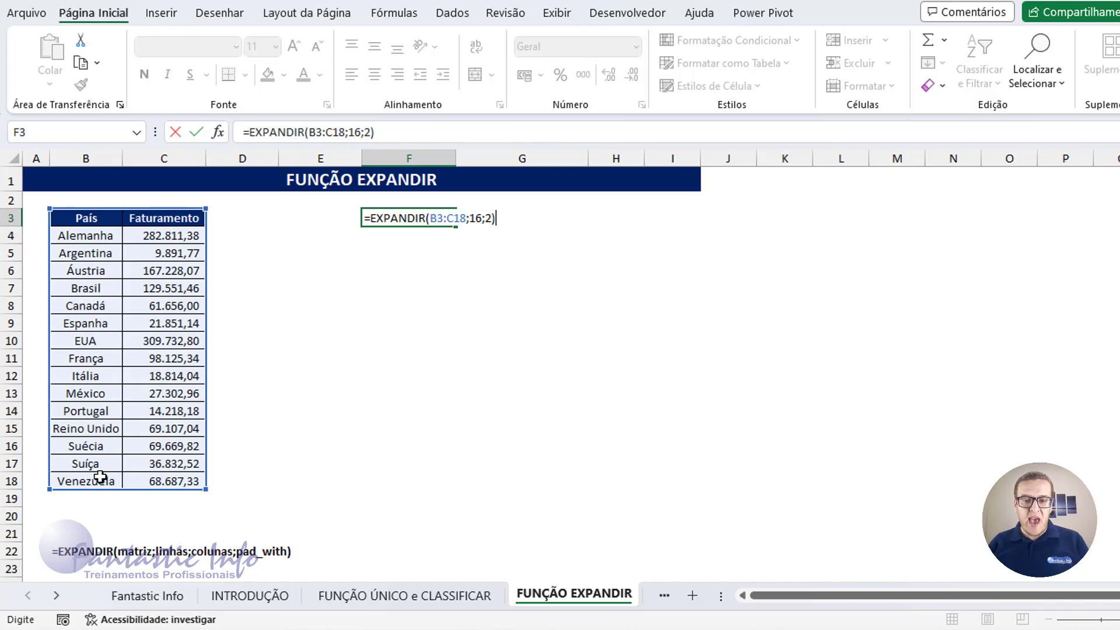
{"action": "key", "text": "Return"}
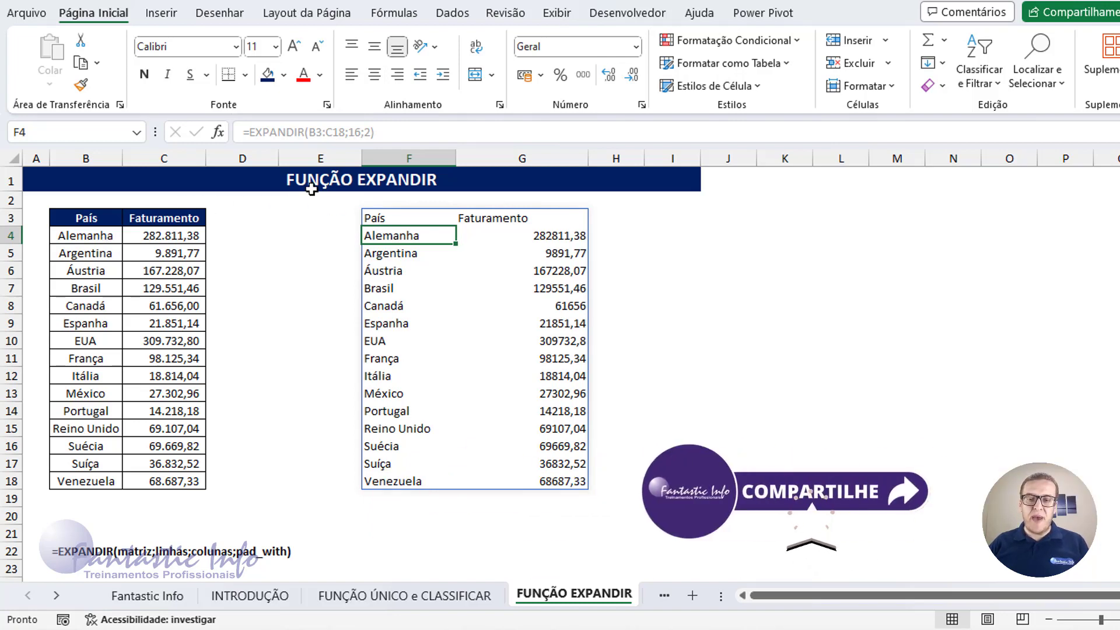
Narrow column G and copy the formatting of the source table B3:C18 onto the expanded table F3:G18
{"action": "left_click_drag", "start_coordinate": [587, 159], "coordinate": [557, 157]}
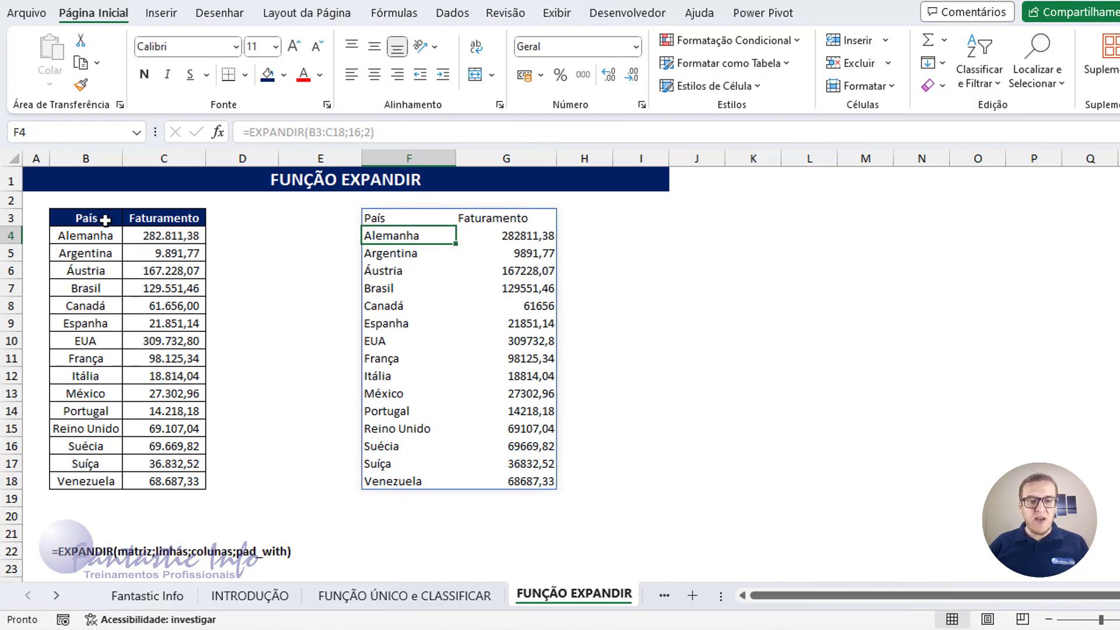
{"action": "left_click_drag", "start_coordinate": [105, 220], "coordinate": [177, 482]}
{"action": "left_click", "coordinate": [80, 84]}
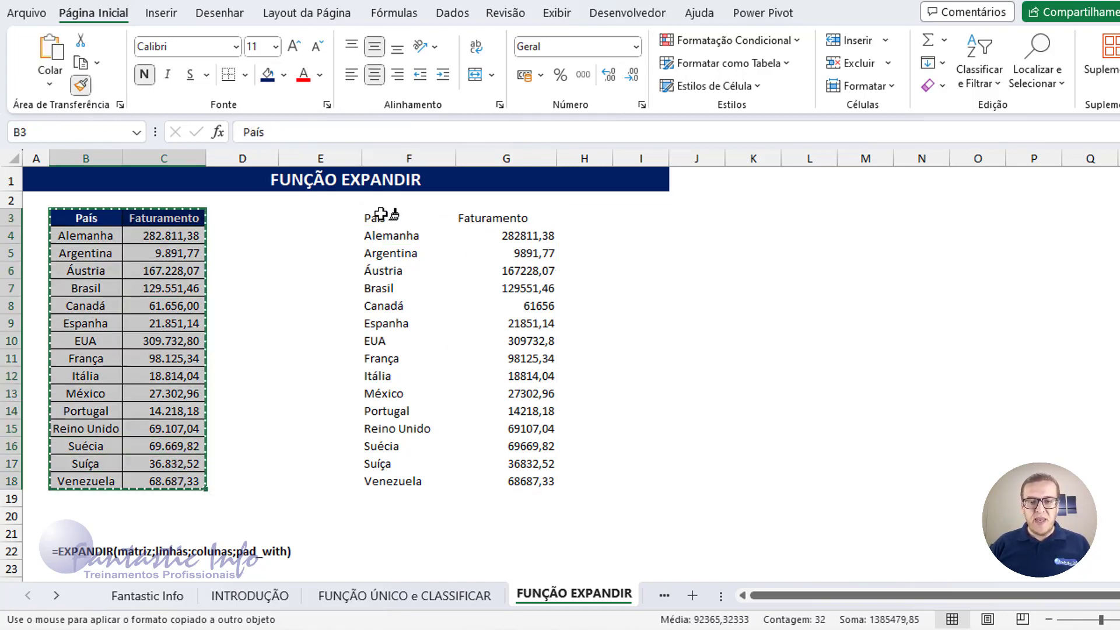
{"action": "mouse_move", "coordinate": [373, 216]}
{"action": "left_mouse_down"}
{"action": "mouse_move", "coordinate": [495, 247]}
{"action": "mouse_move", "coordinate": [520, 482]}
{"action": "left_mouse_up"}
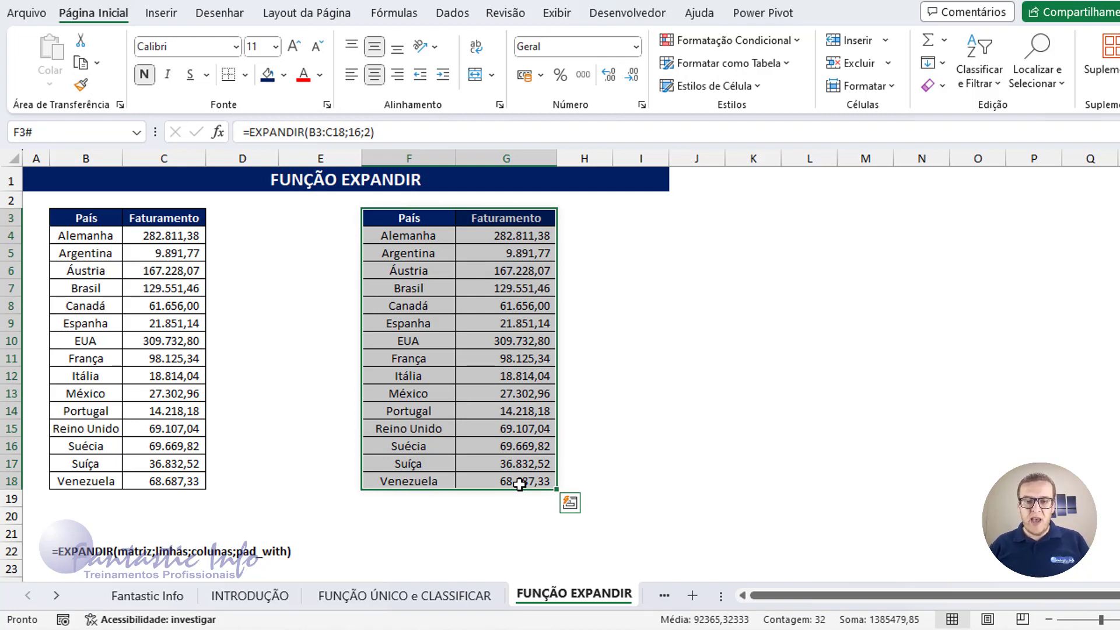
{"action": "left_click", "coordinate": [405, 220]}
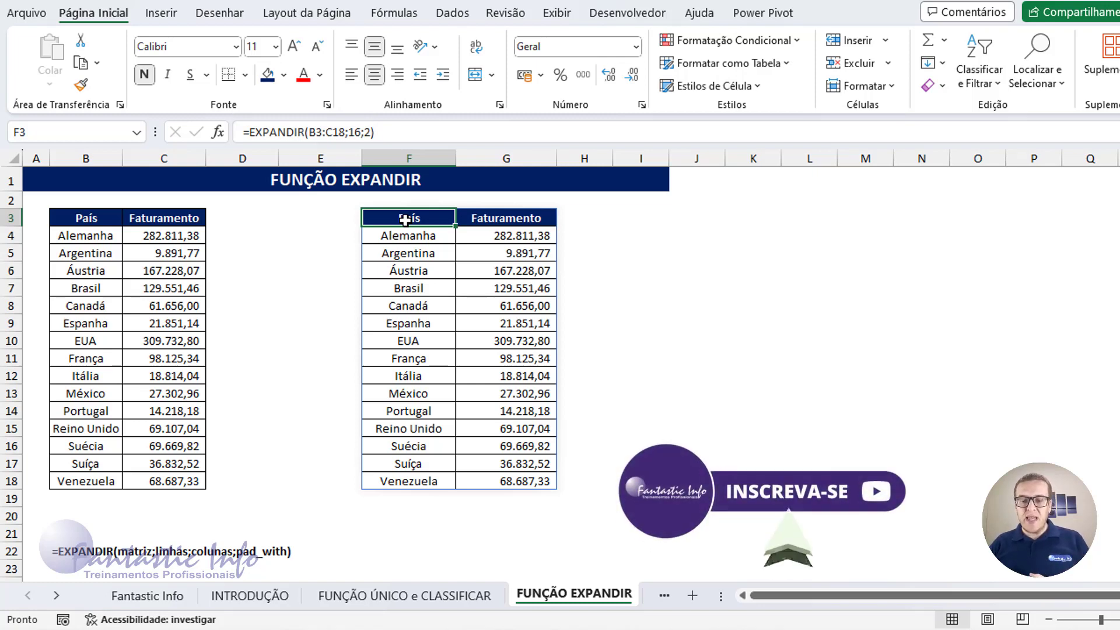
Open the FUNÇÃO EMPILHARV worksheet
{"action": "left_click", "coordinate": [58, 596]}
{"action": "left_click", "coordinate": [59, 597]}
{"action": "left_click", "coordinate": [58, 596]}
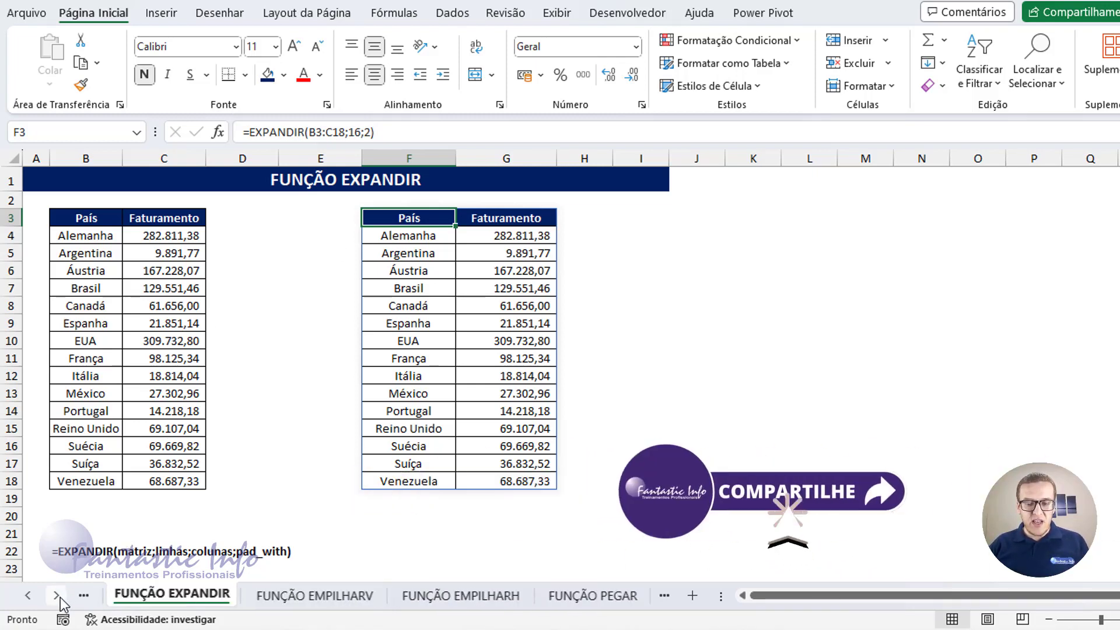
{"action": "left_click", "coordinate": [355, 596]}
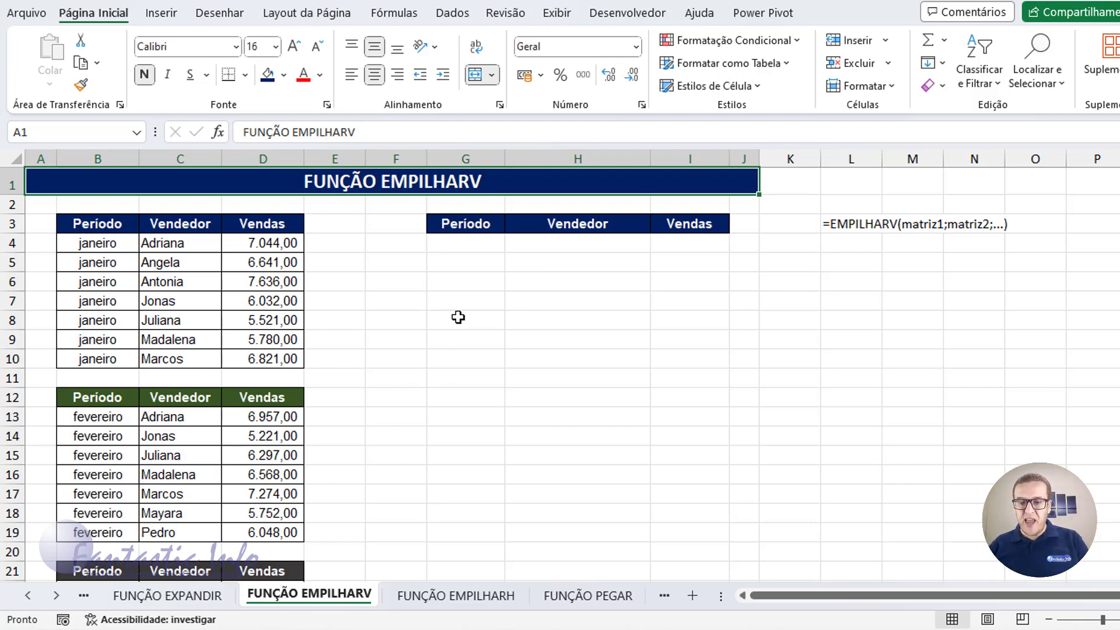
Stack the three monthly sales tables vertically by entering =EMPILHARV(B4:D10;B13:D19;B22:D27) in G4
{"action": "left_click", "coordinate": [464, 247]}
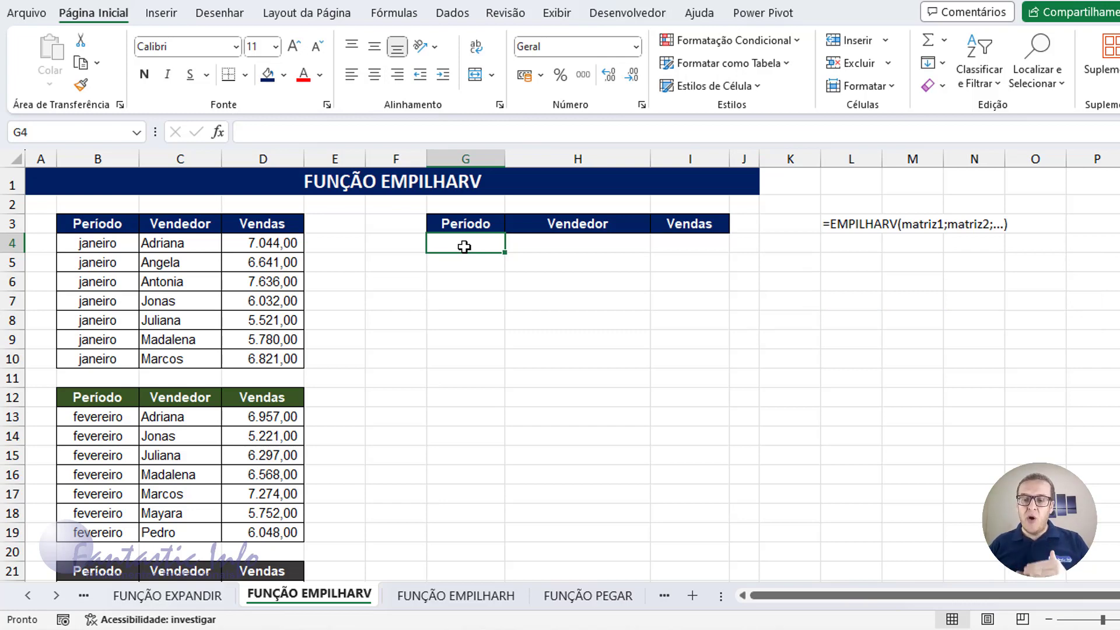
{"action": "type", "text": "="}
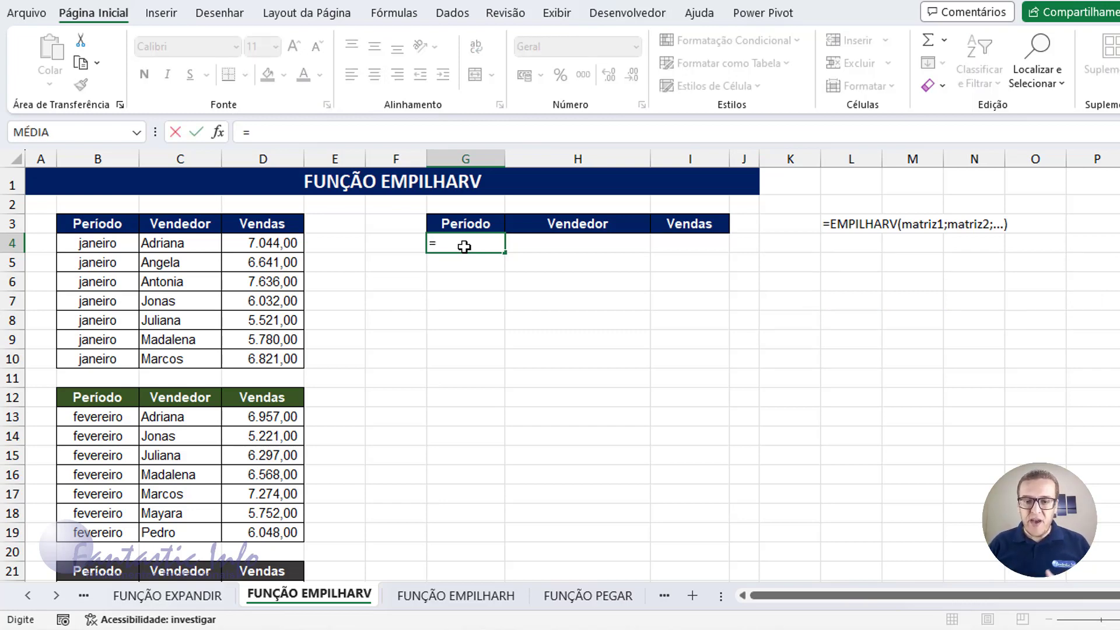
{"action": "type", "text": "EMPIL"}
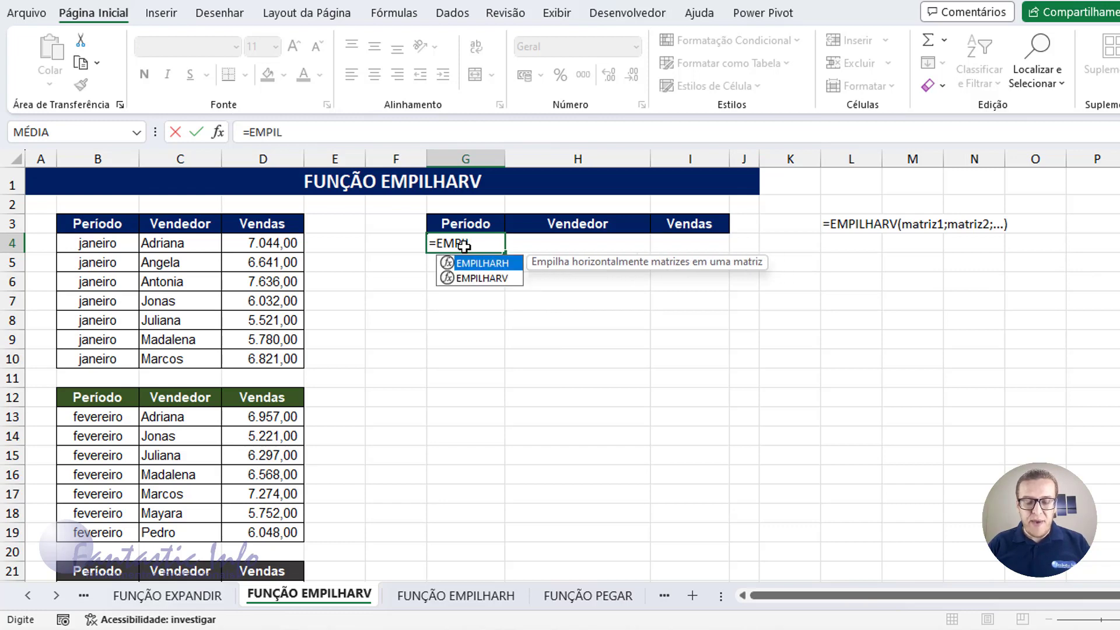
{"action": "type", "text": "HARV("}
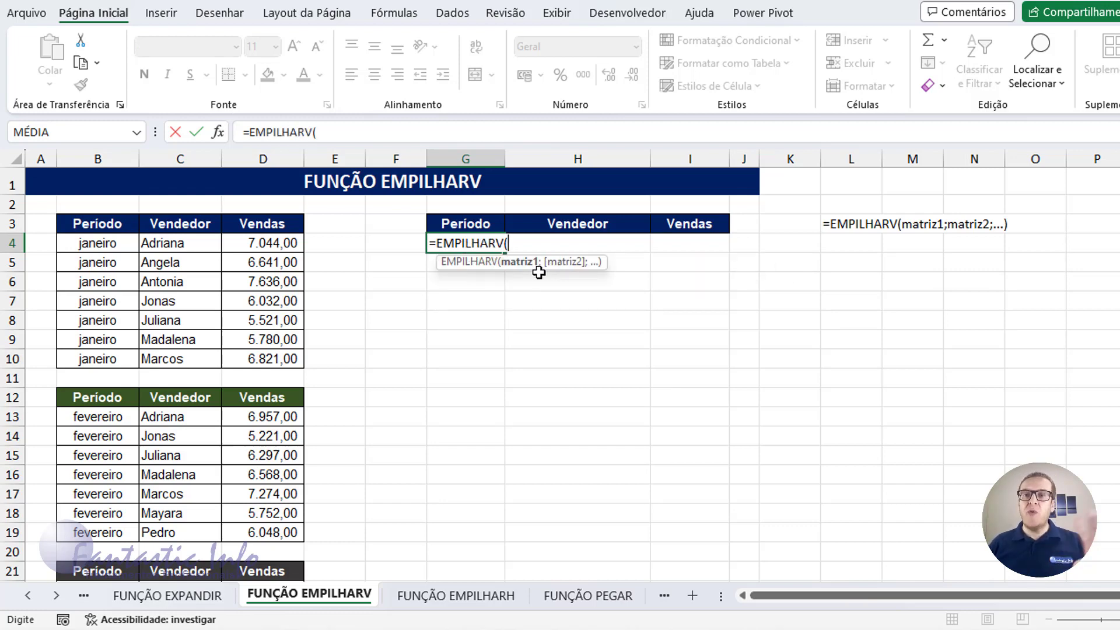
{"action": "left_click_drag", "start_coordinate": [93, 242], "coordinate": [270, 357]}
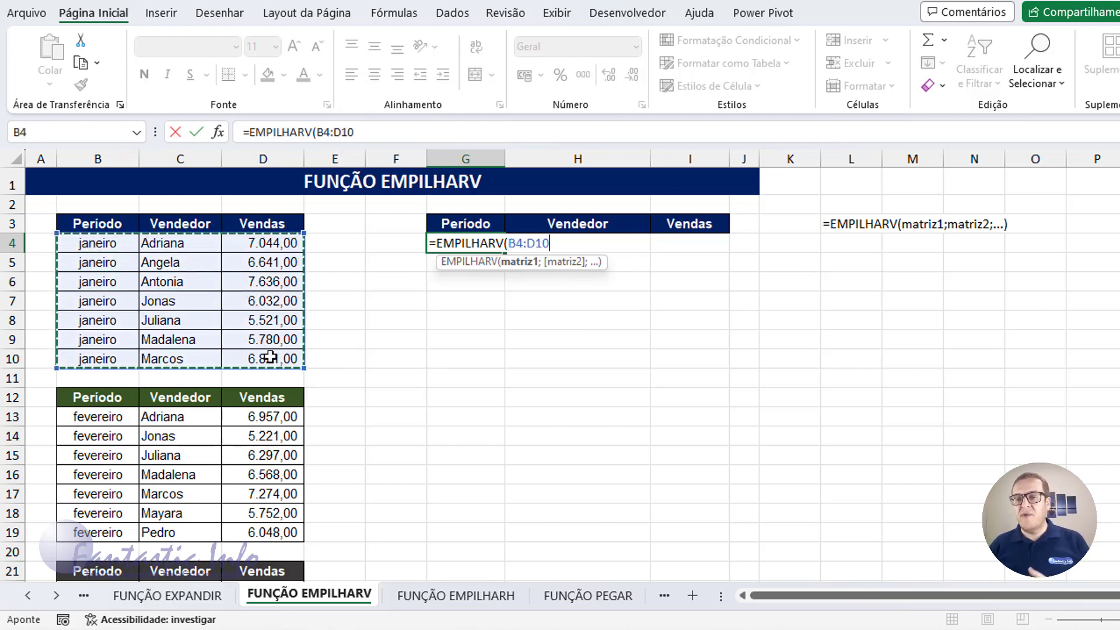
{"action": "type", "text": ";"}
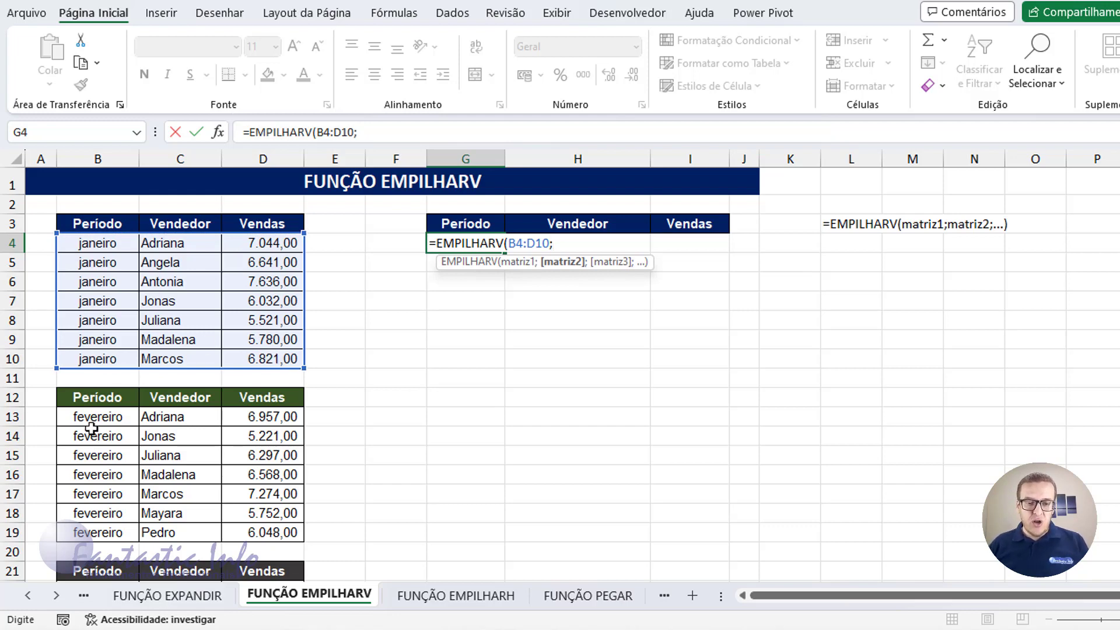
{"action": "left_click_drag", "start_coordinate": [90, 418], "coordinate": [252, 532]}
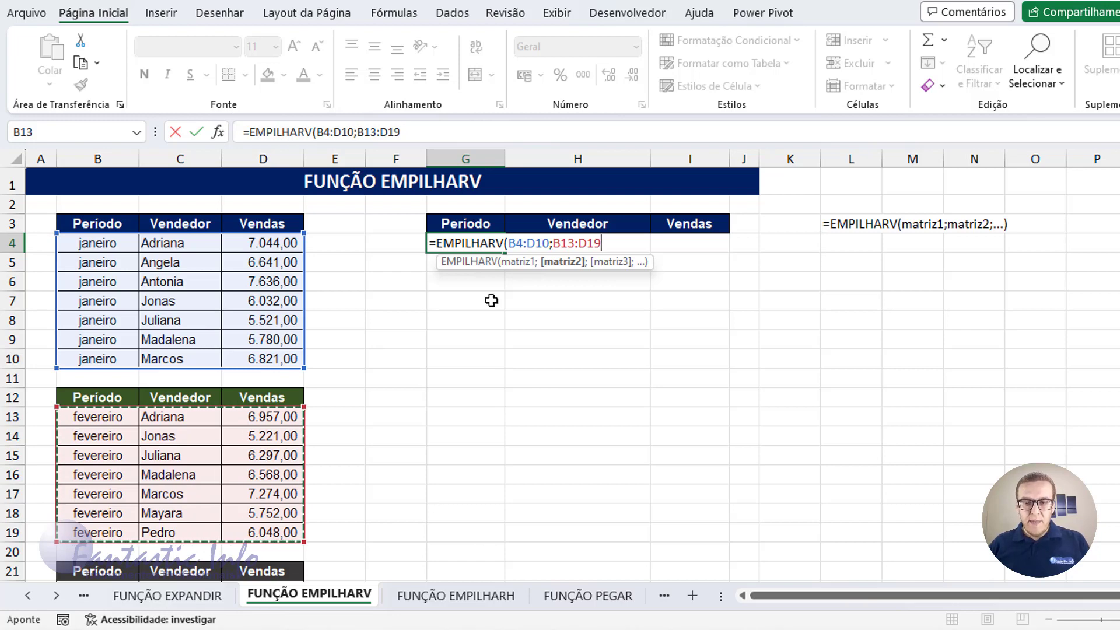
{"action": "type", "text": ";"}
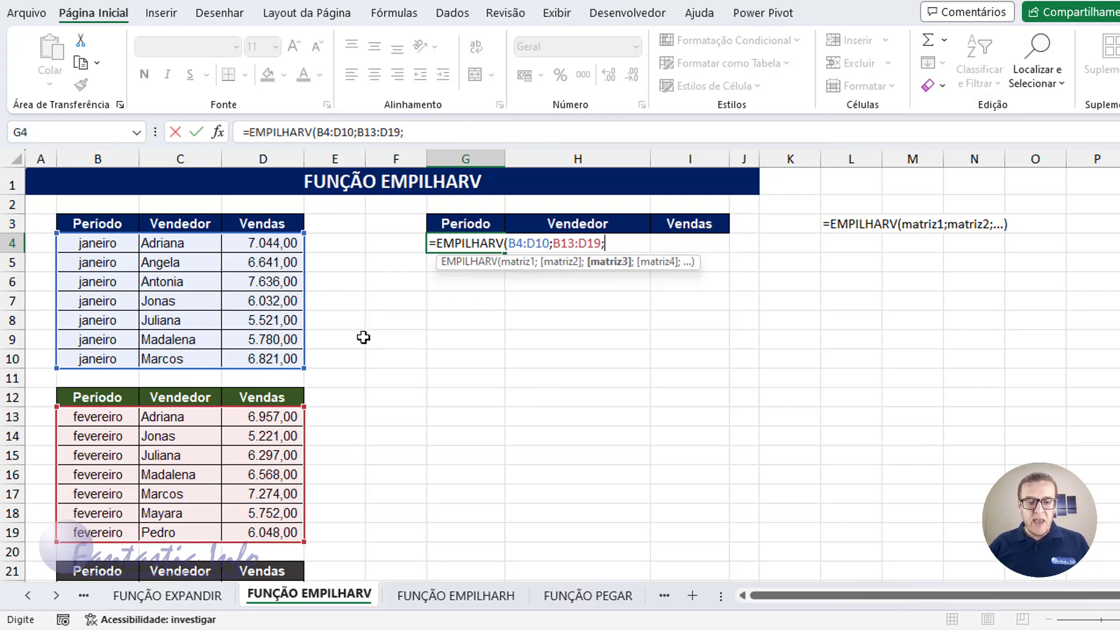
{"action": "scroll", "coordinate": [362, 335], "scroll_direction": "down", "scroll_amount": 4}
{"action": "left_click_drag", "start_coordinate": [88, 358], "coordinate": [291, 457]}
{"action": "scroll", "coordinate": [406, 347], "scroll_direction": "up", "scroll_amount": 4}
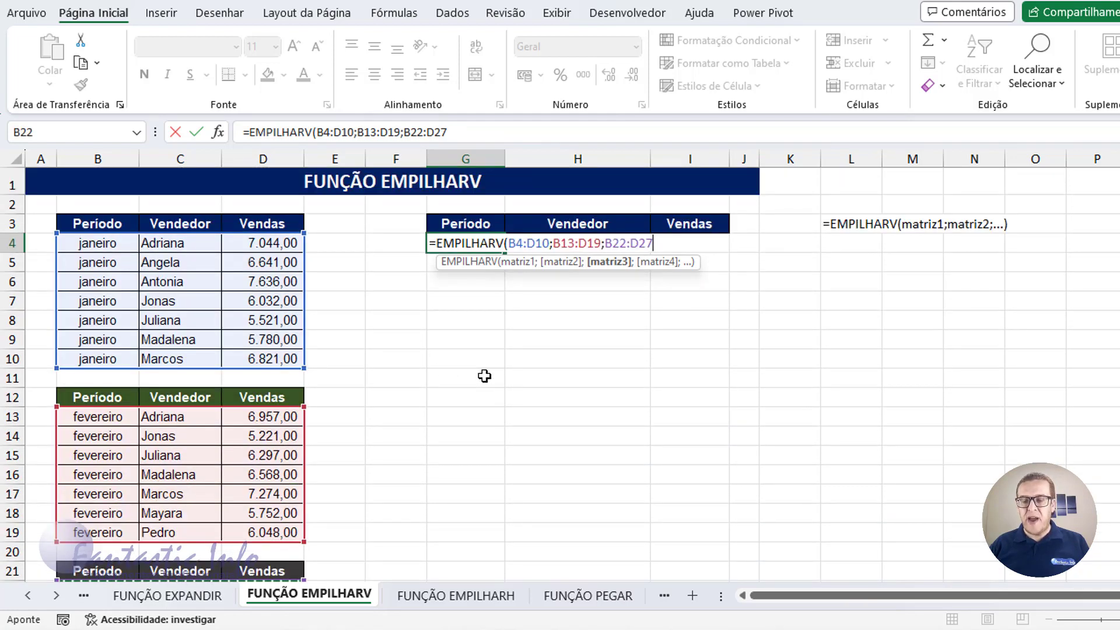
{"action": "type", "text": ")"}
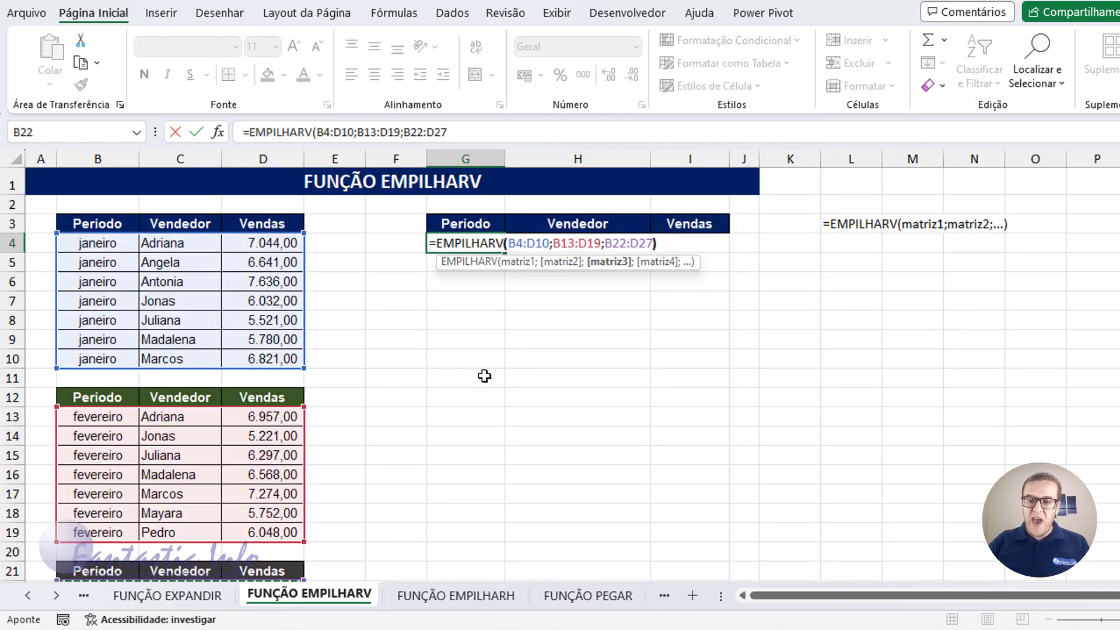
{"action": "key", "text": "Return"}
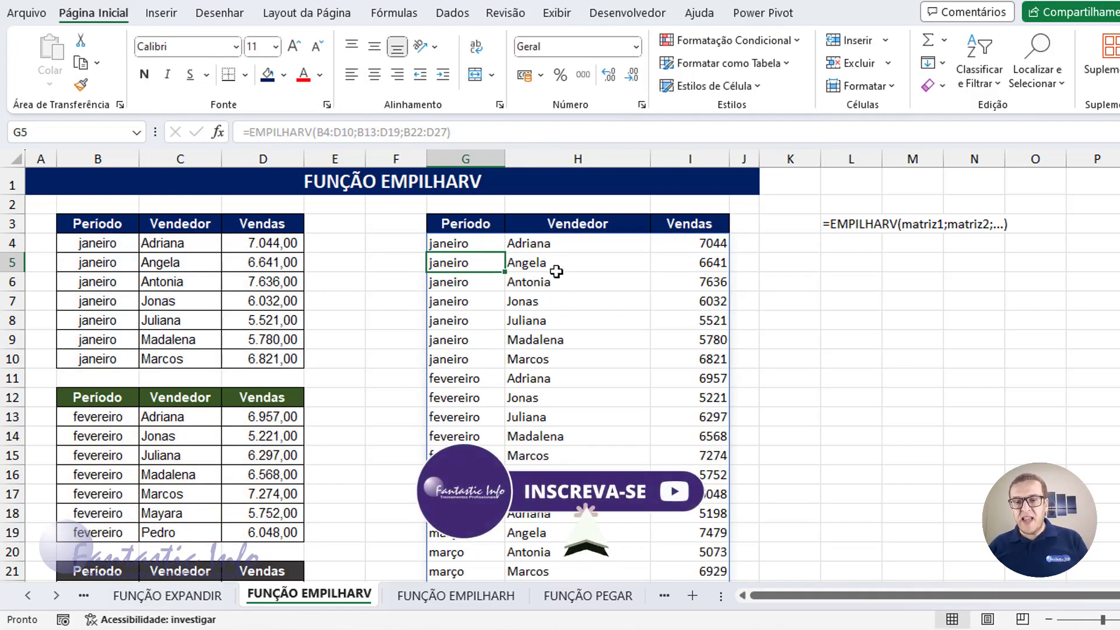
Apply the thousands-separator number style to the stacked Vendas values in I4:I23
{"action": "left_click_drag", "start_coordinate": [459, 247], "coordinate": [478, 361]}
{"action": "scroll", "coordinate": [514, 362], "scroll_direction": "down", "scroll_amount": 1}
{"action": "scroll", "coordinate": [514, 362], "scroll_direction": "down", "scroll_amount": 1}
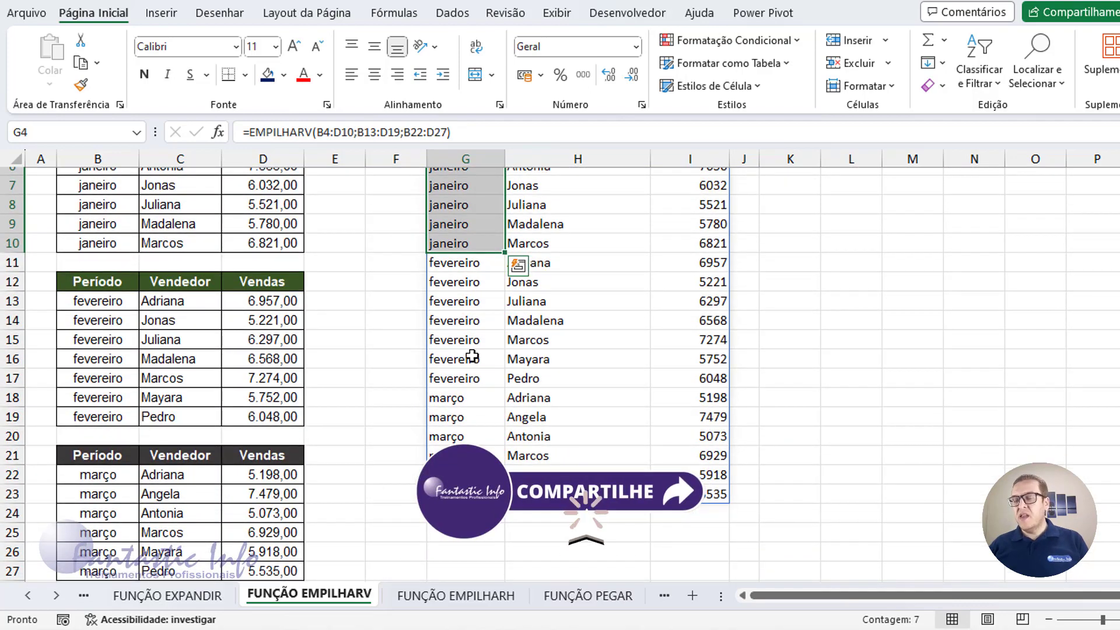
{"action": "scroll", "coordinate": [476, 284], "scroll_direction": "up", "scroll_amount": 1}
{"action": "scroll", "coordinate": [476, 284], "scroll_direction": "up", "scroll_amount": 1}
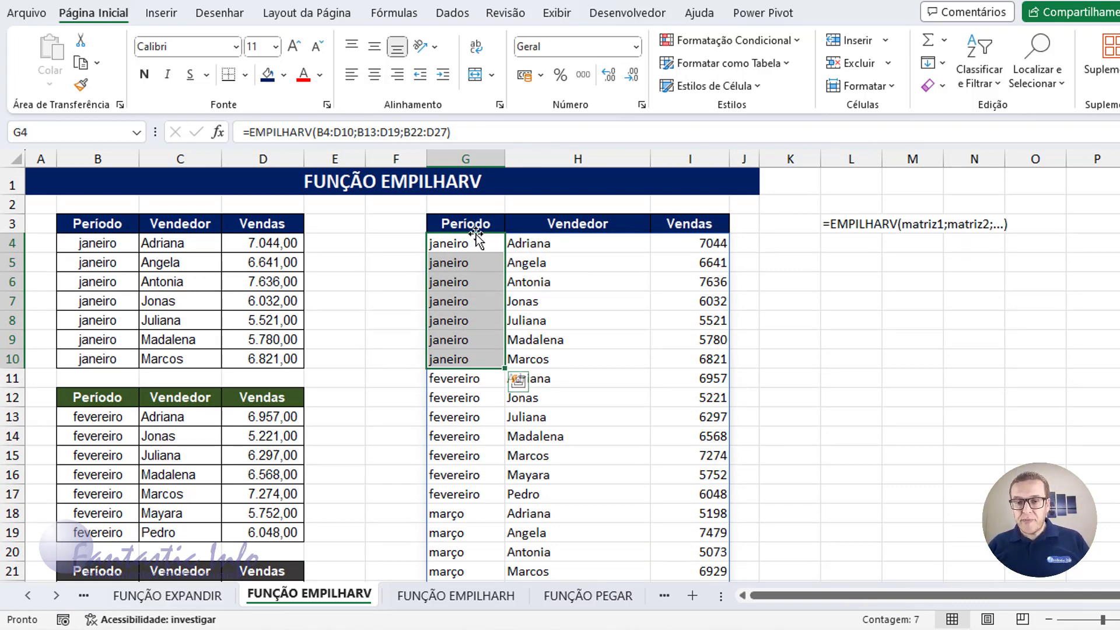
{"action": "left_click_drag", "start_coordinate": [687, 237], "coordinate": [689, 541]}
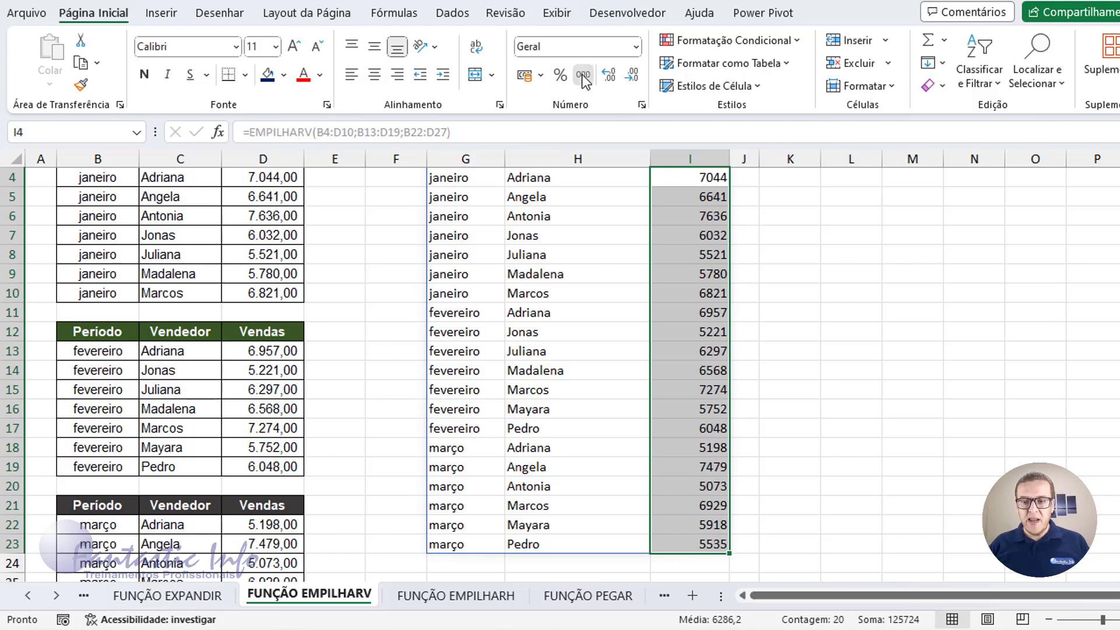
{"action": "left_click", "coordinate": [584, 76]}
{"action": "scroll", "coordinate": [594, 316], "scroll_direction": "up", "scroll_amount": 1}
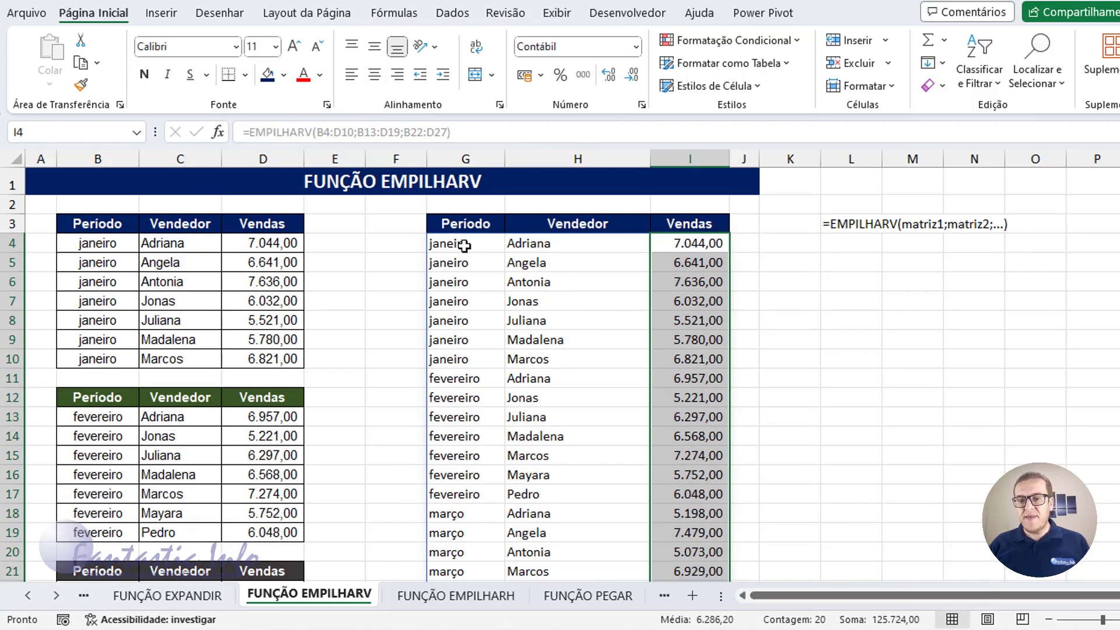
{"action": "left_click", "coordinate": [460, 226]}
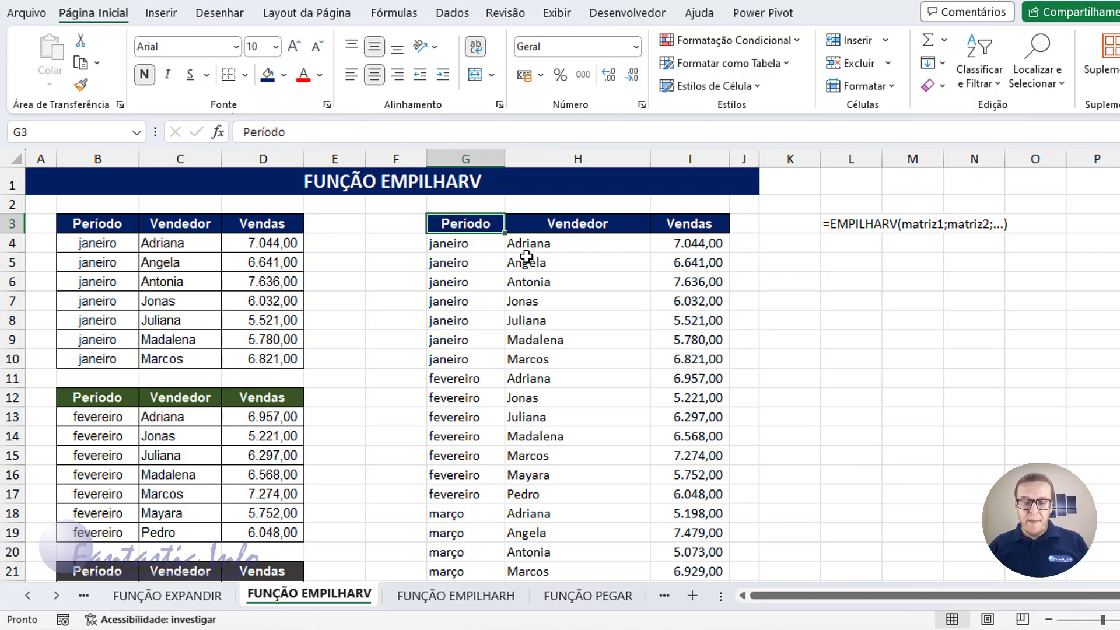
On the FUNÇÃO EMPILHARH worksheet, join the monthly sales side by side by entering =EMPILHARH(C3:D10;D12:D19;D21:D28) in F3
{"action": "left_click", "coordinate": [466, 596]}
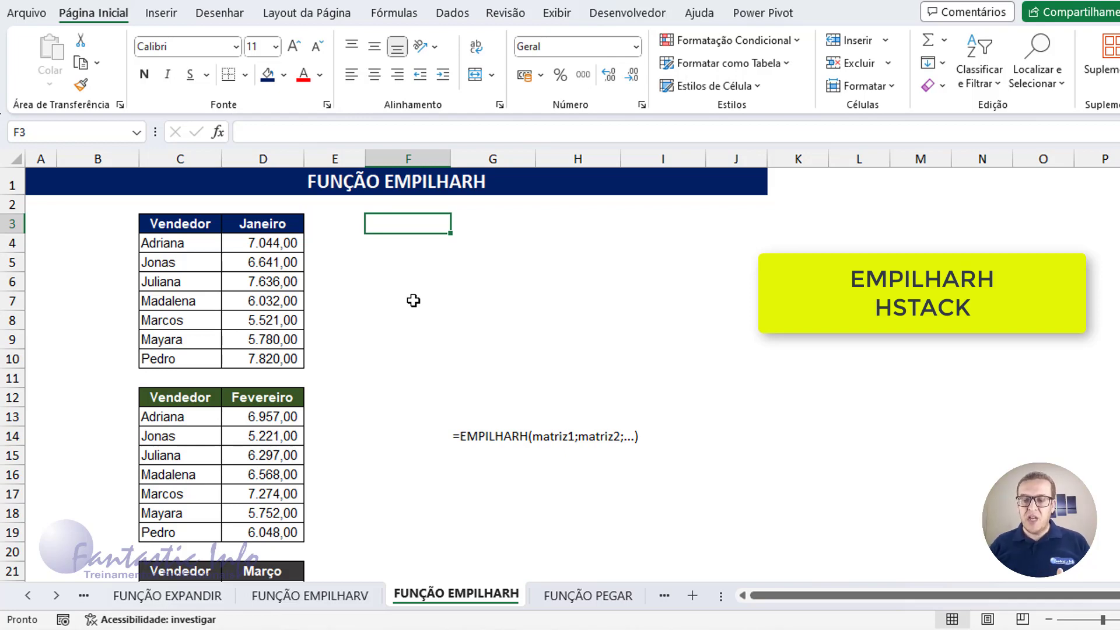
{"action": "type", "text": "="}
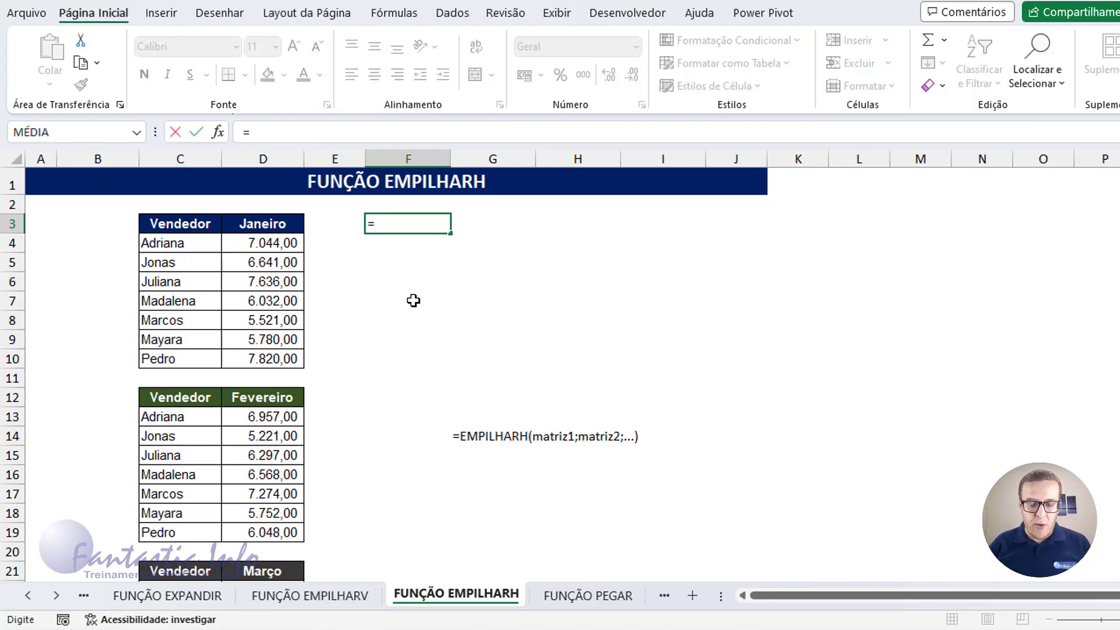
{"action": "type", "text": "EMPILHAR"}
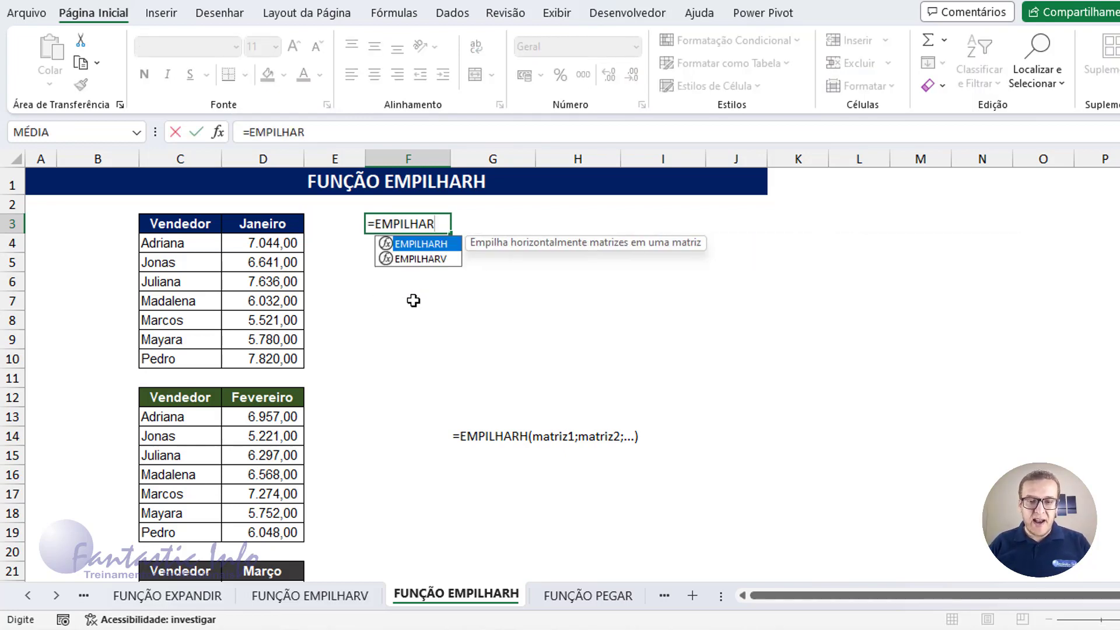
{"action": "type", "text": "H("}
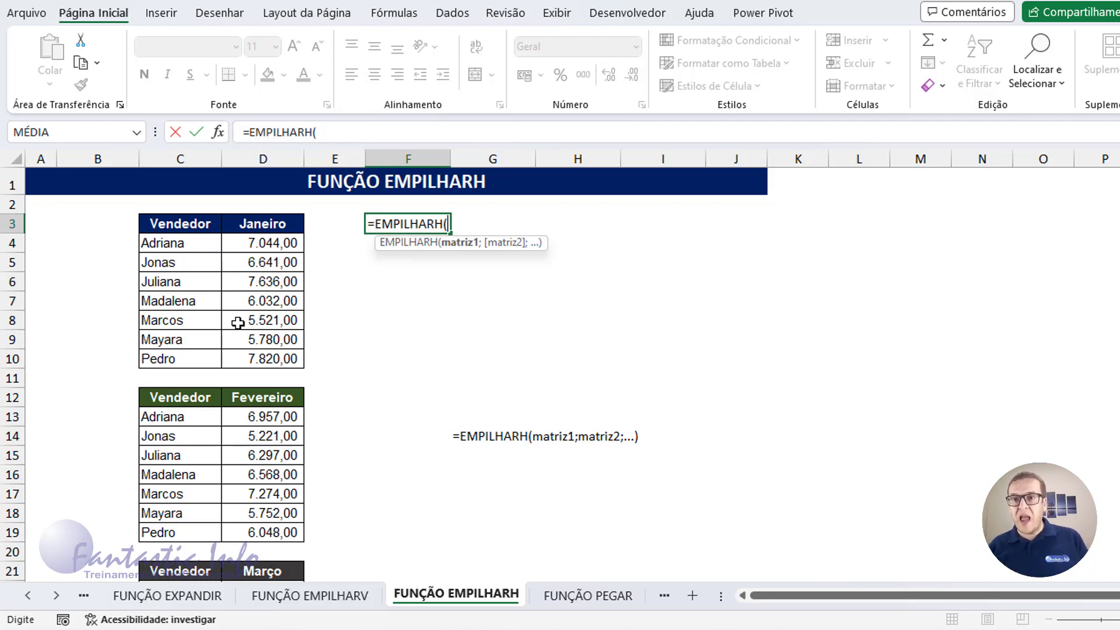
{"action": "left_click_drag", "start_coordinate": [192, 221], "coordinate": [277, 357]}
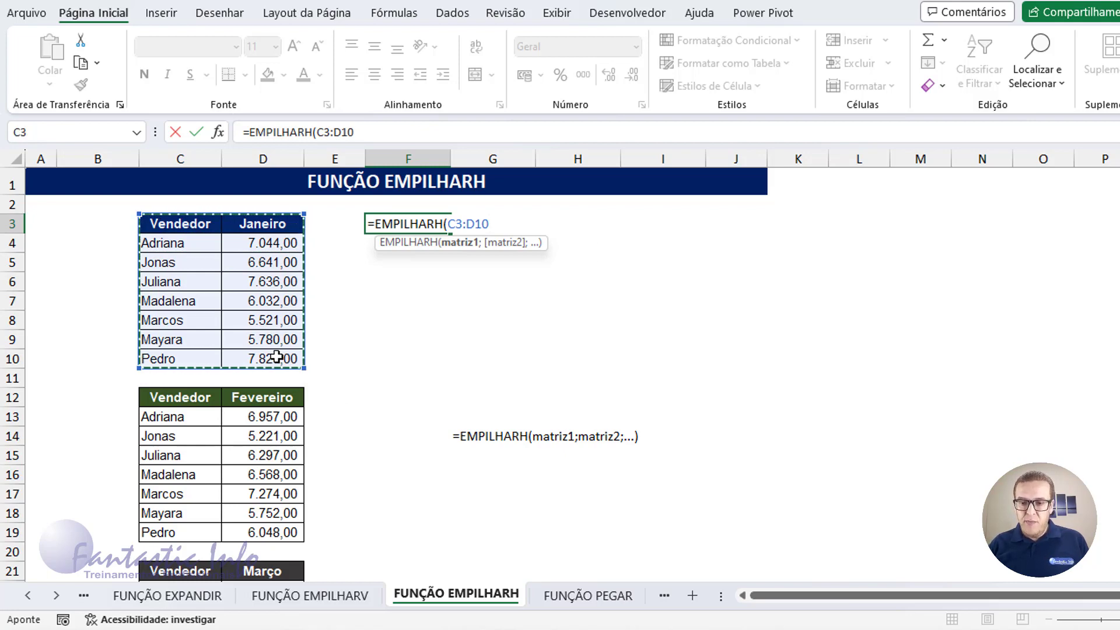
{"action": "type", "text": ";"}
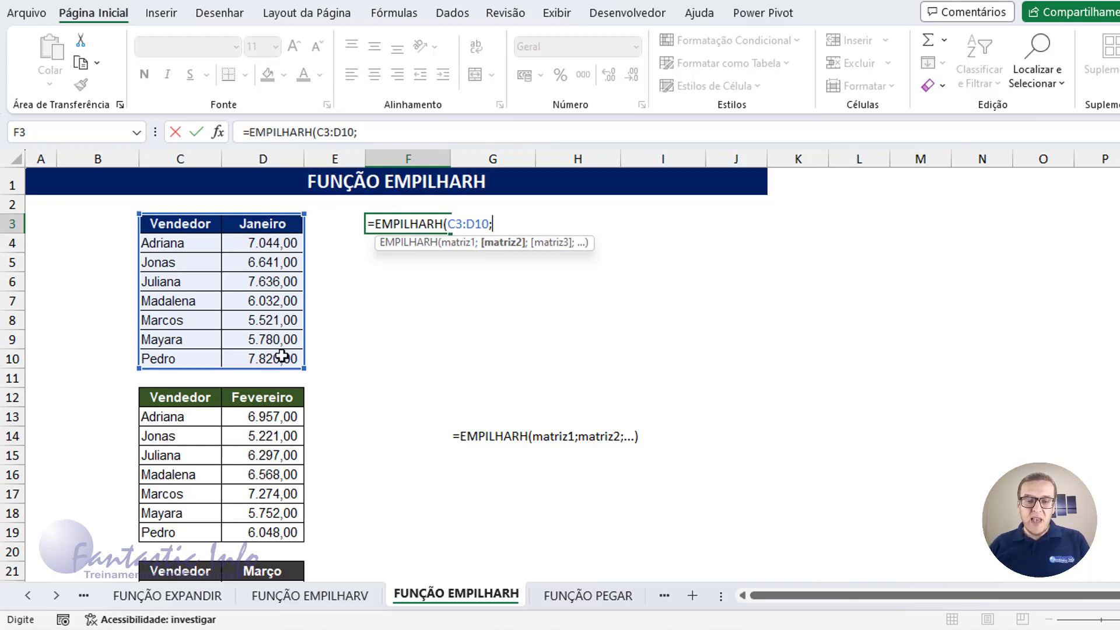
{"action": "left_click_drag", "start_coordinate": [266, 401], "coordinate": [274, 529]}
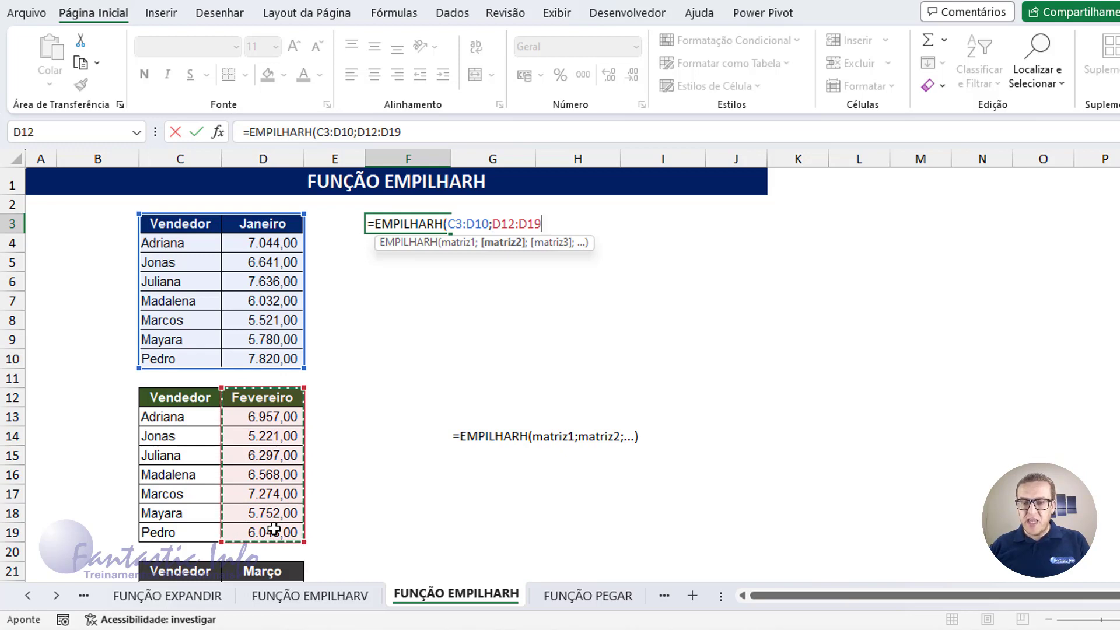
{"action": "left_click_drag", "start_coordinate": [274, 530], "coordinate": [274, 531]}
{"action": "type", "text": ";"}
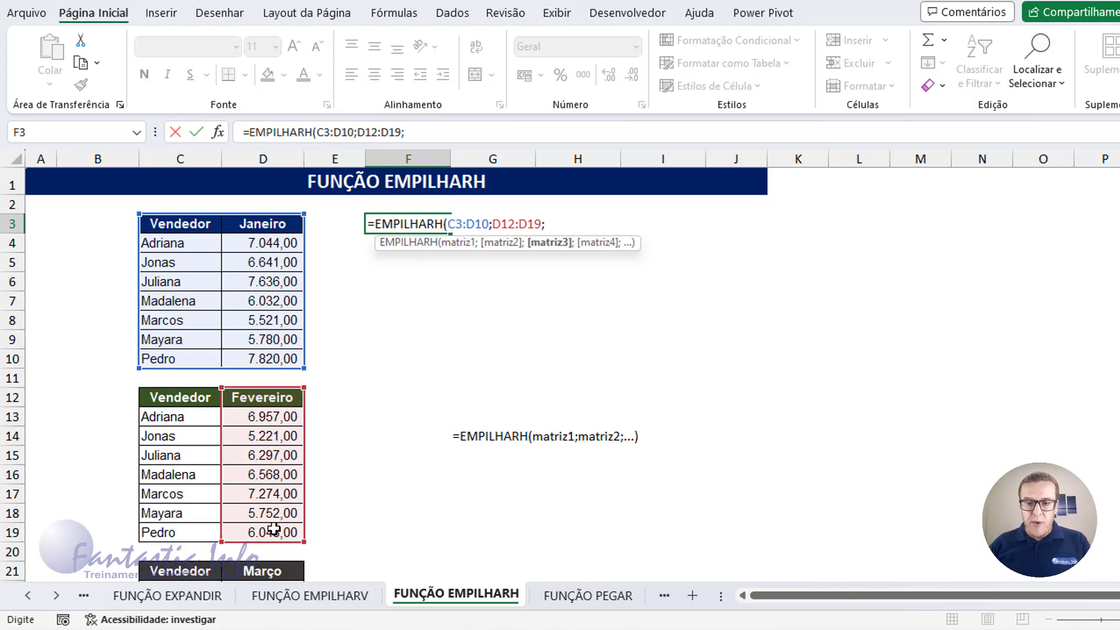
{"action": "scroll", "coordinate": [267, 486], "scroll_direction": "down", "scroll_amount": 2}
{"action": "scroll", "coordinate": [267, 485], "scroll_direction": "down", "scroll_amount": 1}
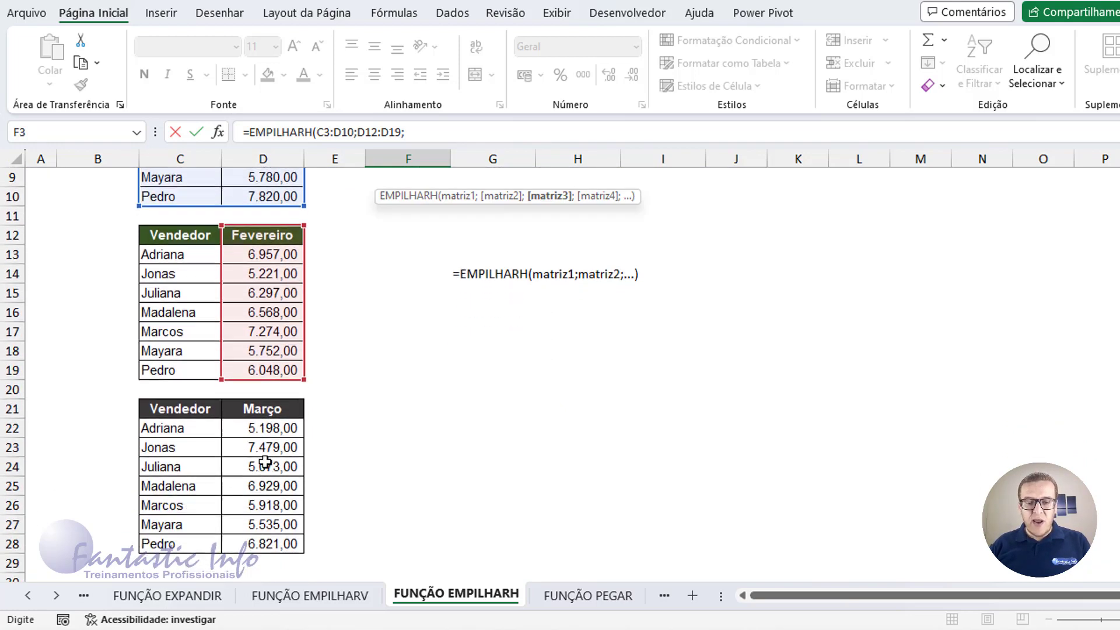
{"action": "left_click_drag", "start_coordinate": [262, 411], "coordinate": [282, 544]}
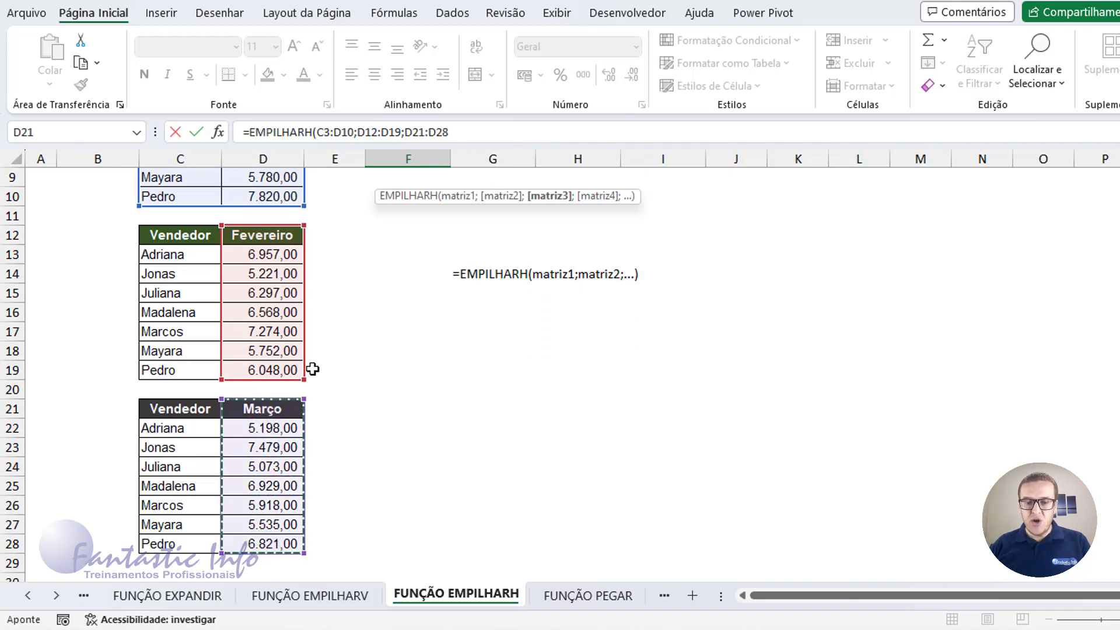
{"action": "scroll", "coordinate": [303, 350], "scroll_direction": "up", "scroll_amount": 3}
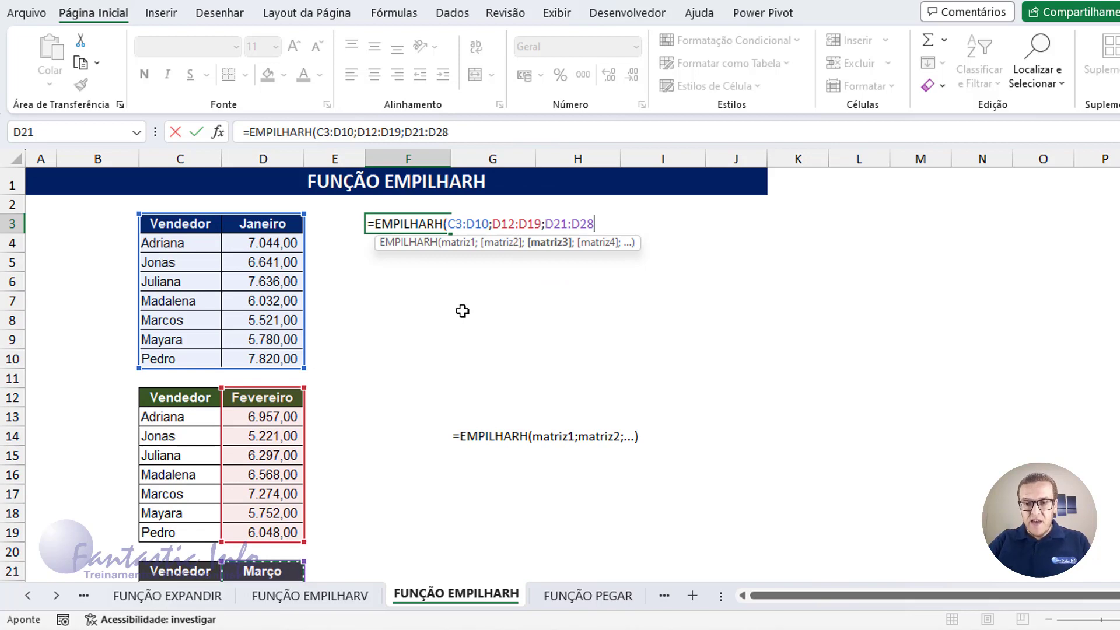
{"action": "type", "text": ")"}
{"action": "key", "text": "Return"}
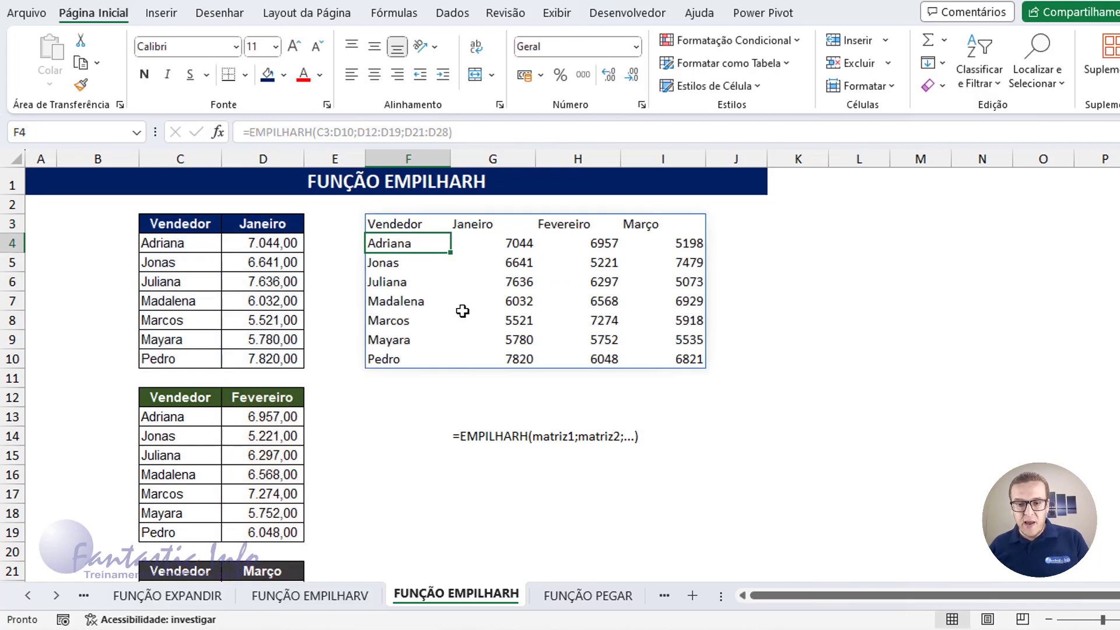
Apply the thousands-separator number style to the combined monthly sales values in G4:I10
{"action": "left_click_drag", "start_coordinate": [403, 225], "coordinate": [689, 359]}
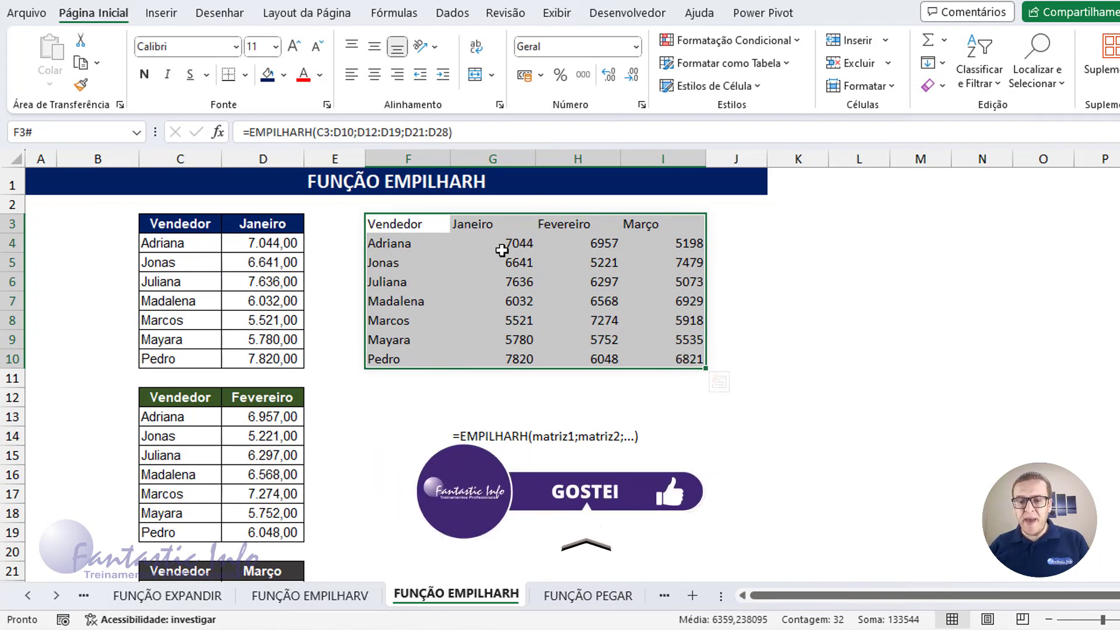
{"action": "left_click_drag", "start_coordinate": [503, 243], "coordinate": [677, 353]}
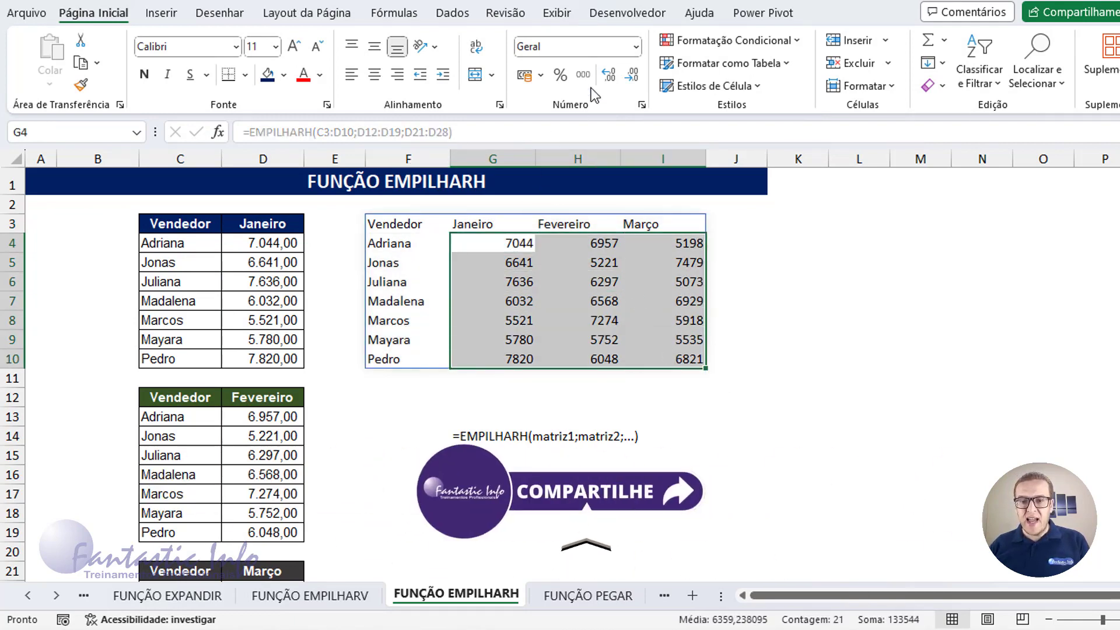
{"action": "left_click", "coordinate": [583, 74]}
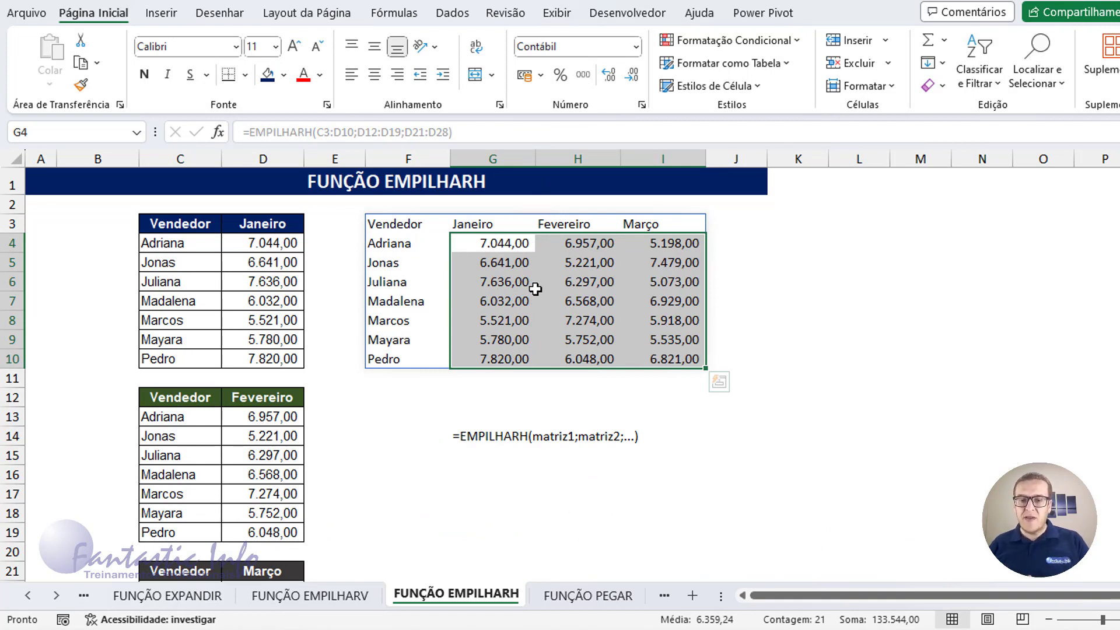
{"action": "left_click", "coordinate": [567, 242]}
{"action": "left_click_drag", "start_coordinate": [580, 225], "coordinate": [580, 359]}
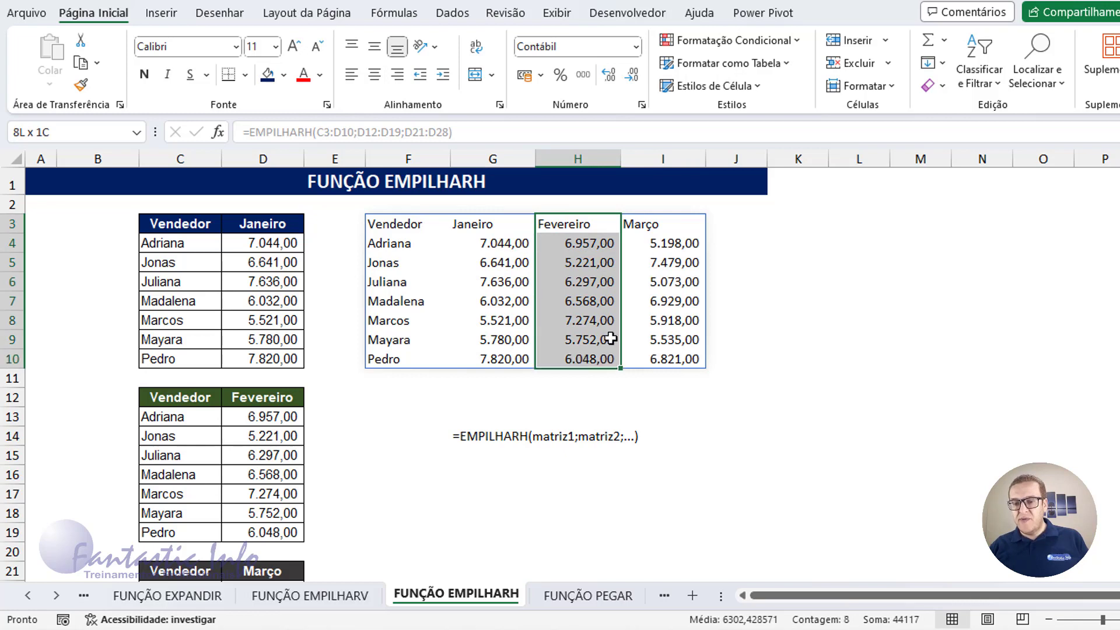
{"action": "left_click_drag", "start_coordinate": [402, 244], "coordinate": [412, 363]}
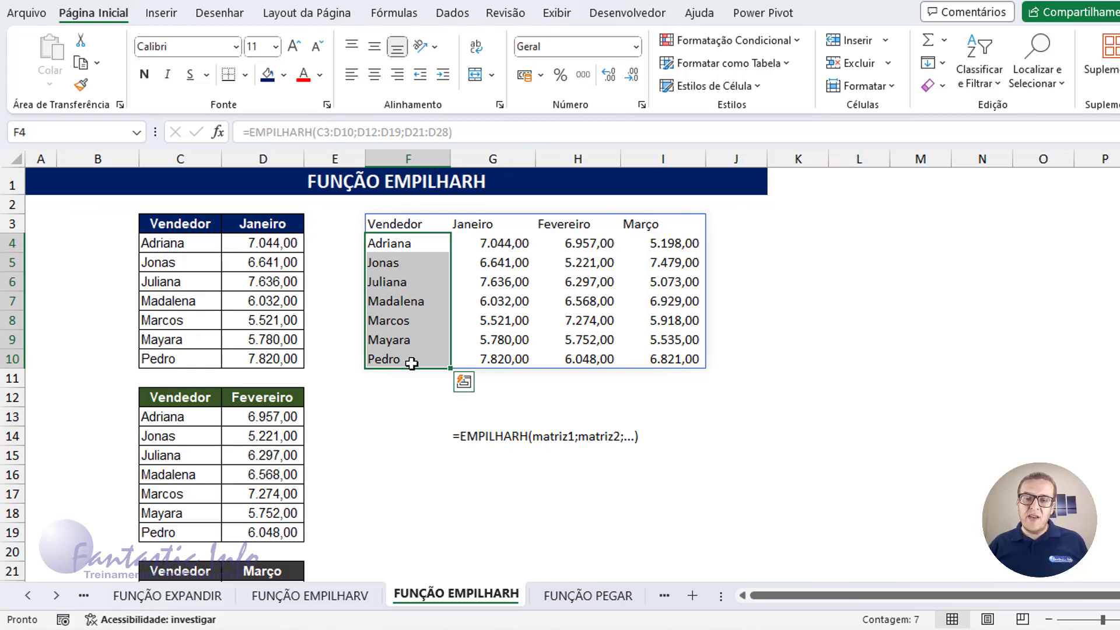
{"action": "left_click", "coordinate": [563, 229]}
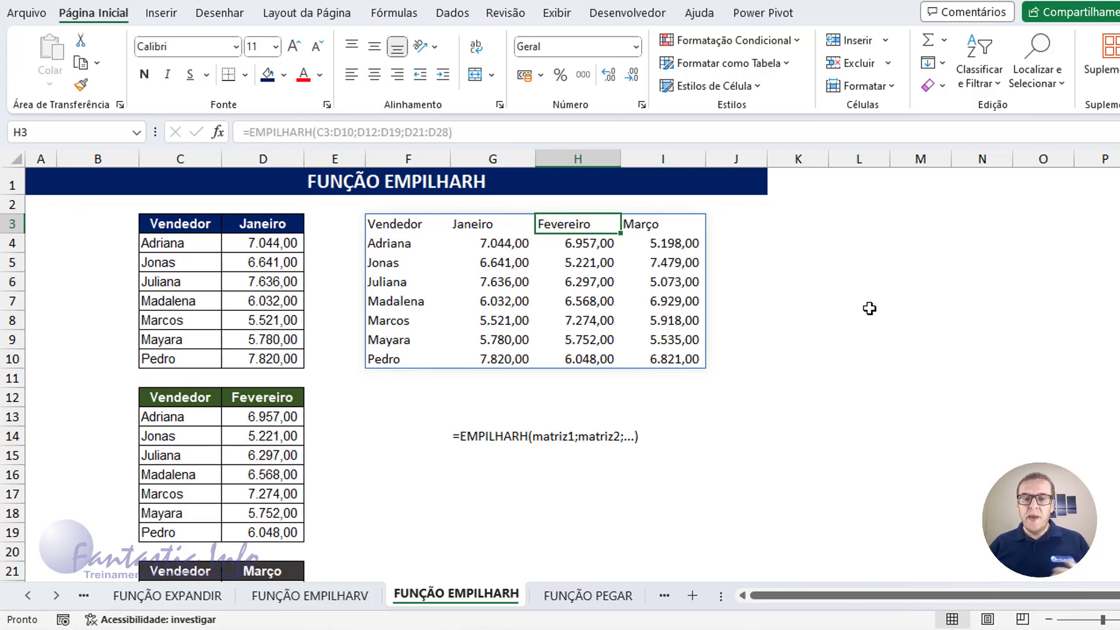
{"action": "left_click", "coordinate": [402, 225]}
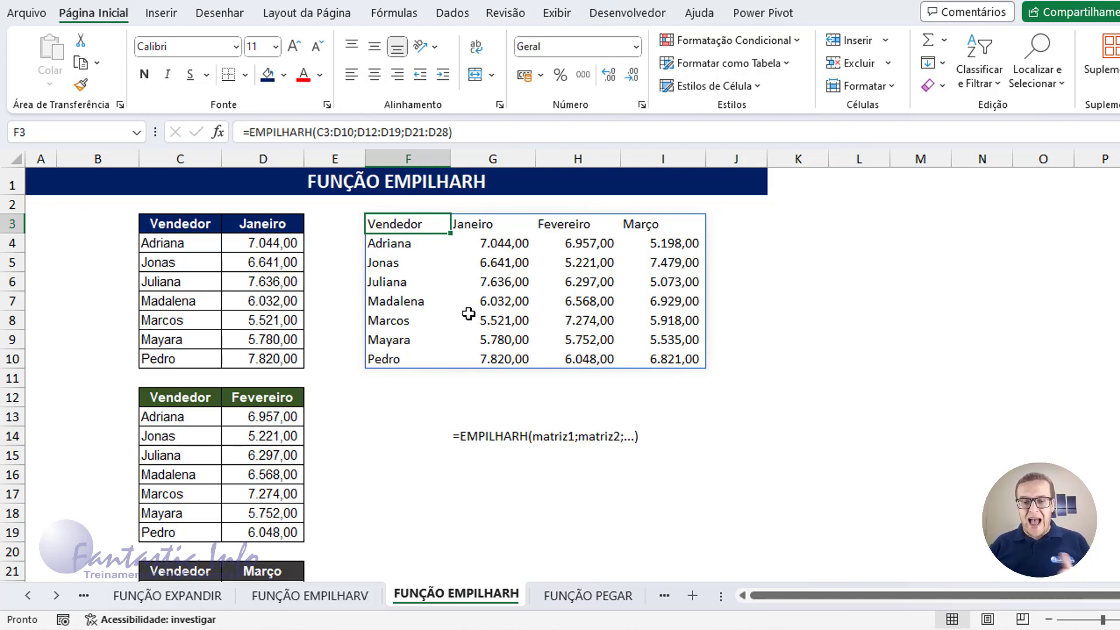
Open the FUNÇÃO PEGAR worksheet and review the País and Faturamento source table in B3:C18
{"action": "left_click", "coordinate": [575, 604]}
{"action": "left_click", "coordinate": [303, 258]}
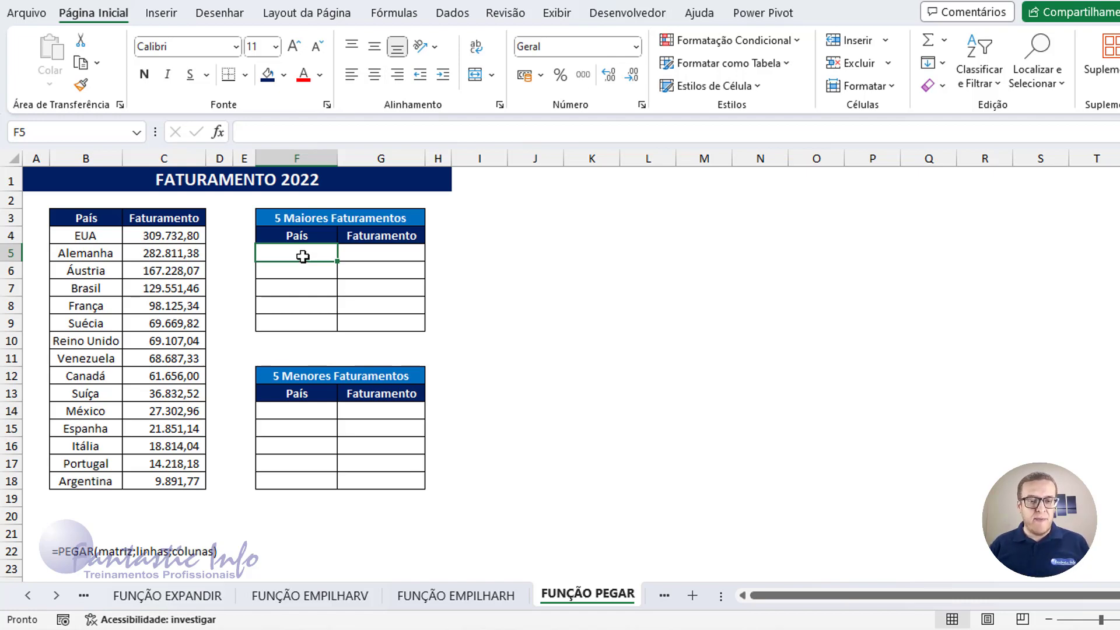
{"action": "left_click_drag", "start_coordinate": [71, 228], "coordinate": [165, 478]}
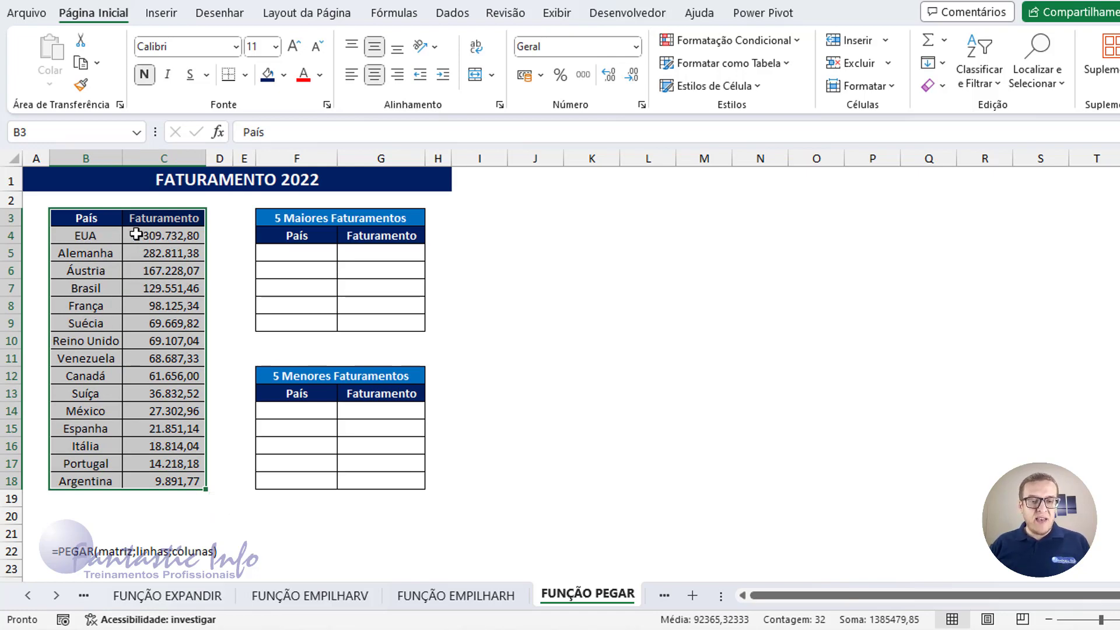
{"action": "left_click_drag", "start_coordinate": [183, 234], "coordinate": [188, 484]}
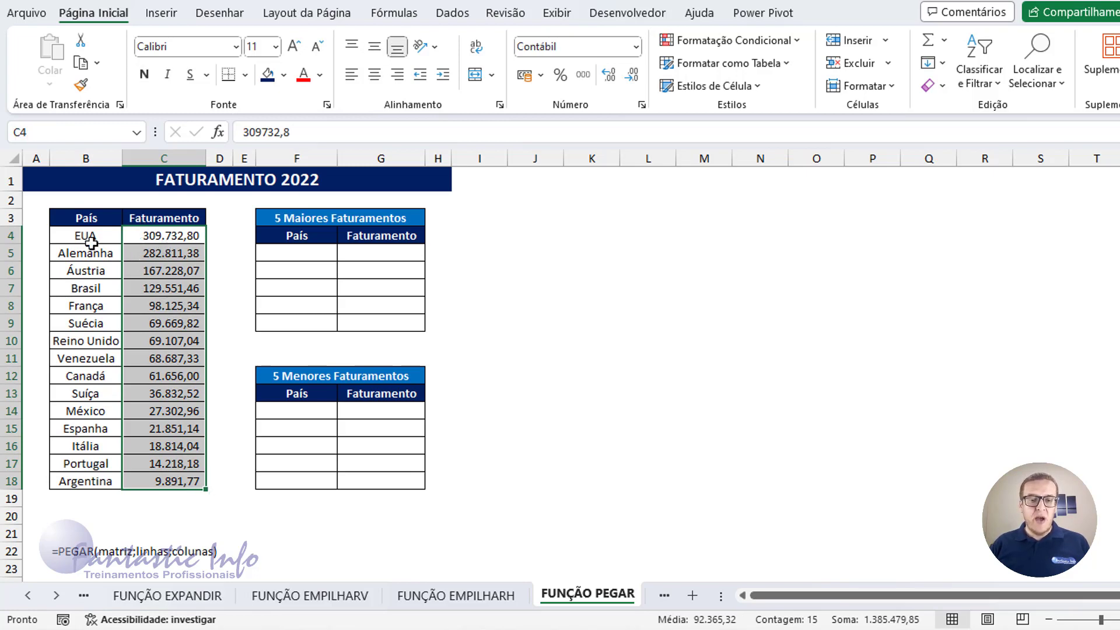
{"action": "left_click", "coordinate": [162, 236]}
{"action": "left_click_drag", "start_coordinate": [163, 236], "coordinate": [183, 481]}
Extract five rows and two columns of the revenue table by entering =PEGAR(B3:C18;5;2) in F5 under 5 Maiores Faturamentos
{"action": "left_click", "coordinate": [297, 251]}
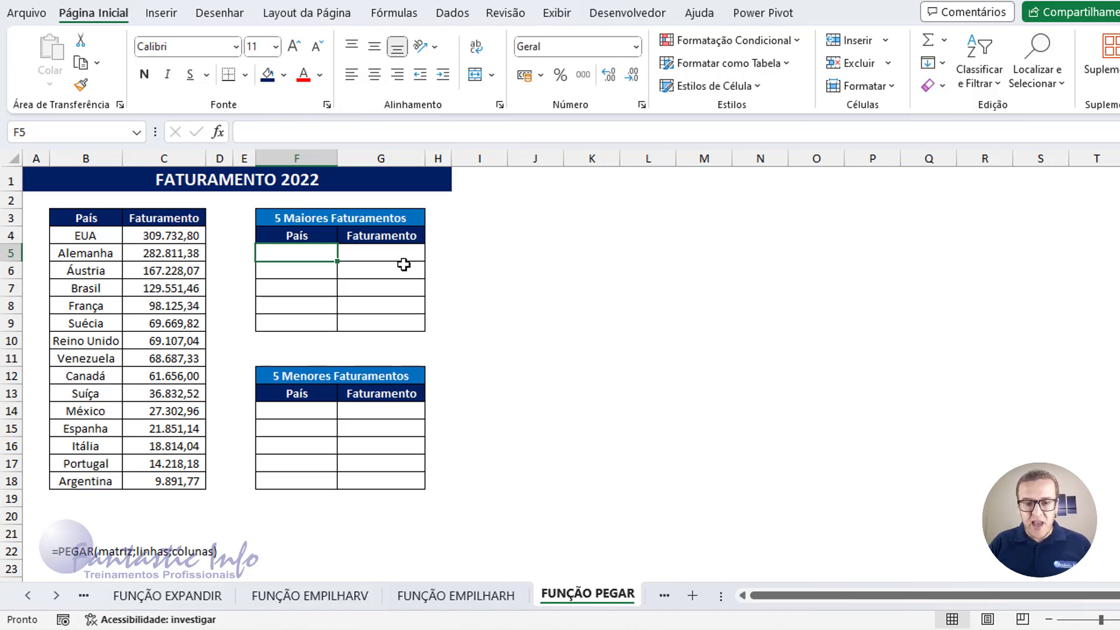
{"action": "type", "text": "=PE"}
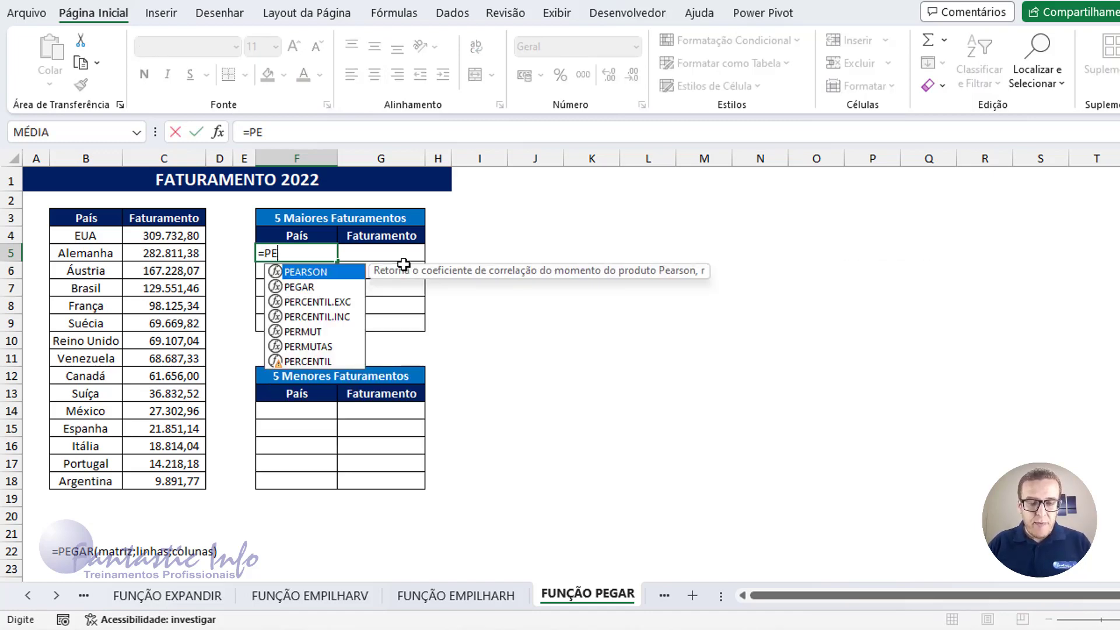
{"action": "type", "text": "GAR("}
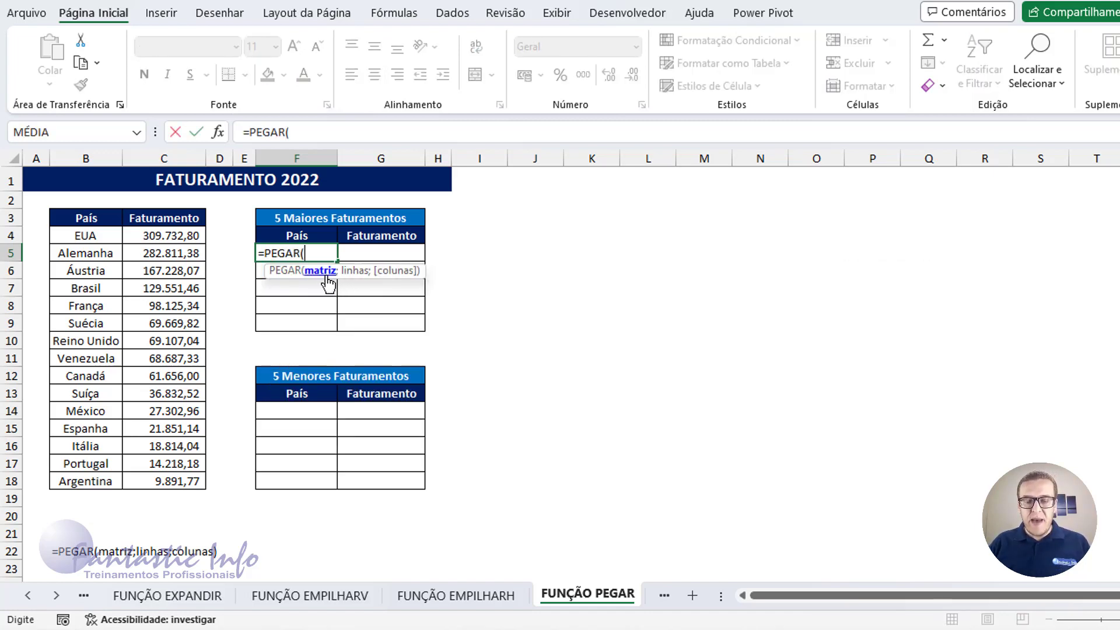
{"action": "left_click_drag", "start_coordinate": [65, 219], "coordinate": [182, 488]}
{"action": "type", "text": ";"}
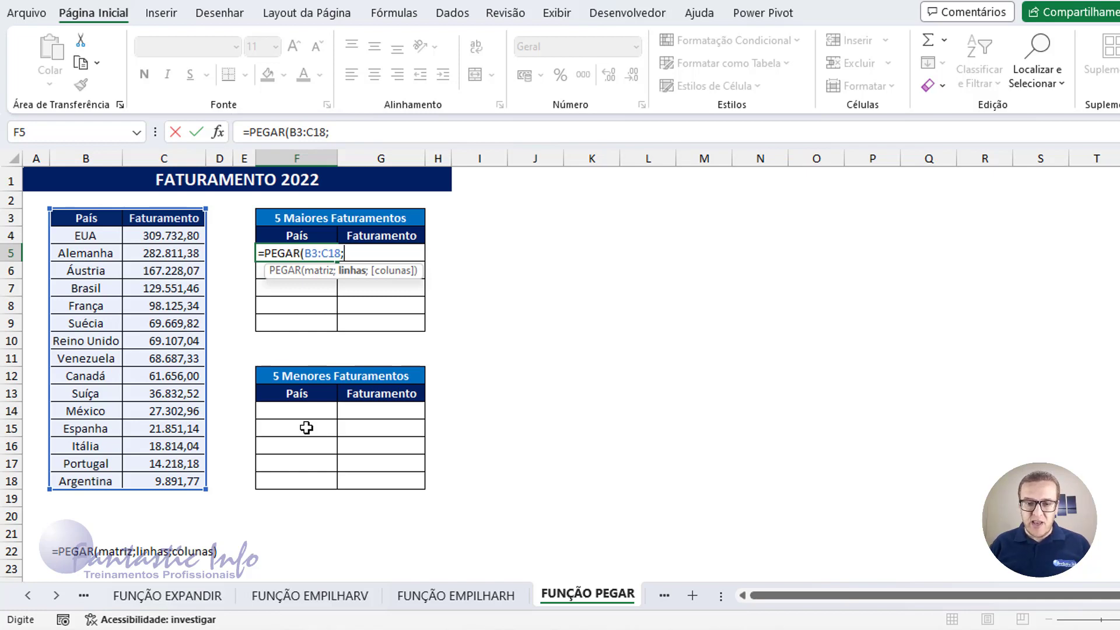
{"action": "type", "text": "5;"}
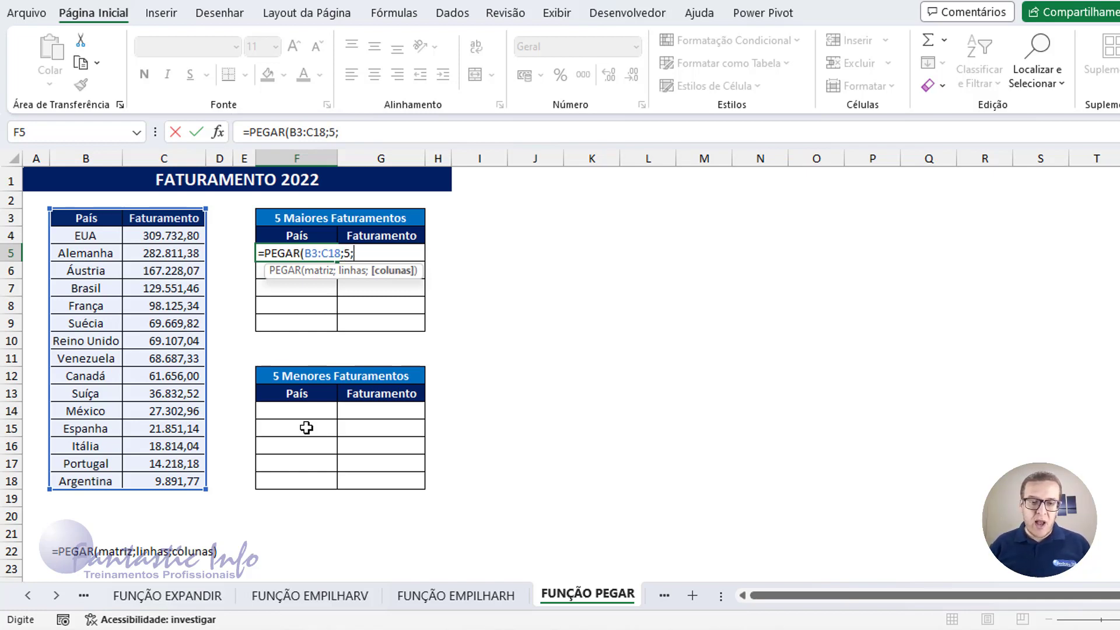
{"action": "type", "text": "2"}
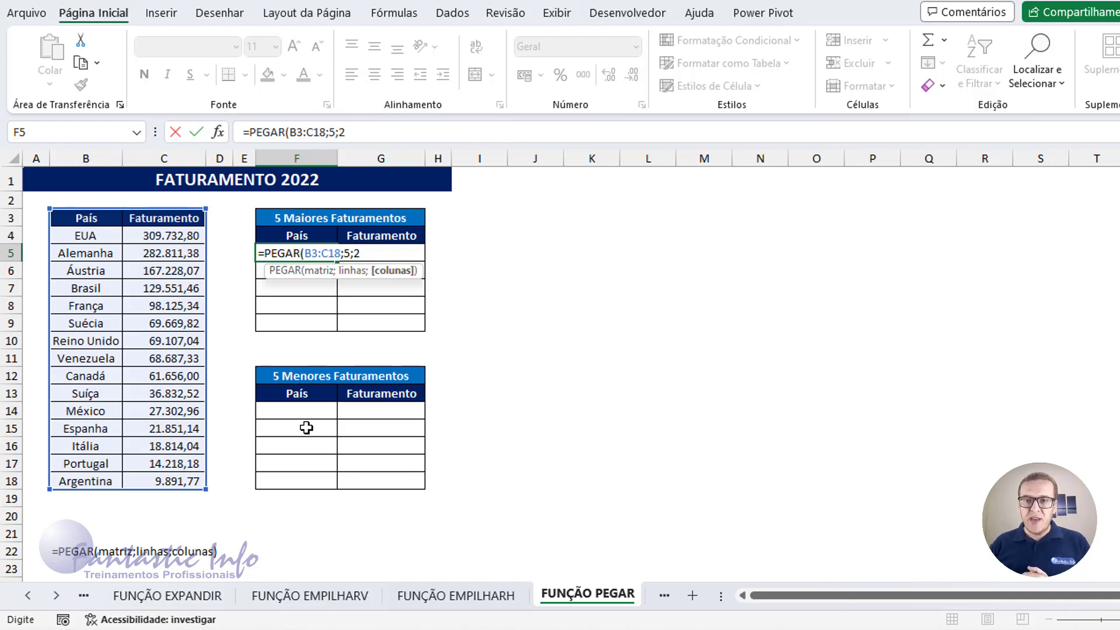
{"action": "type", "text": ")"}
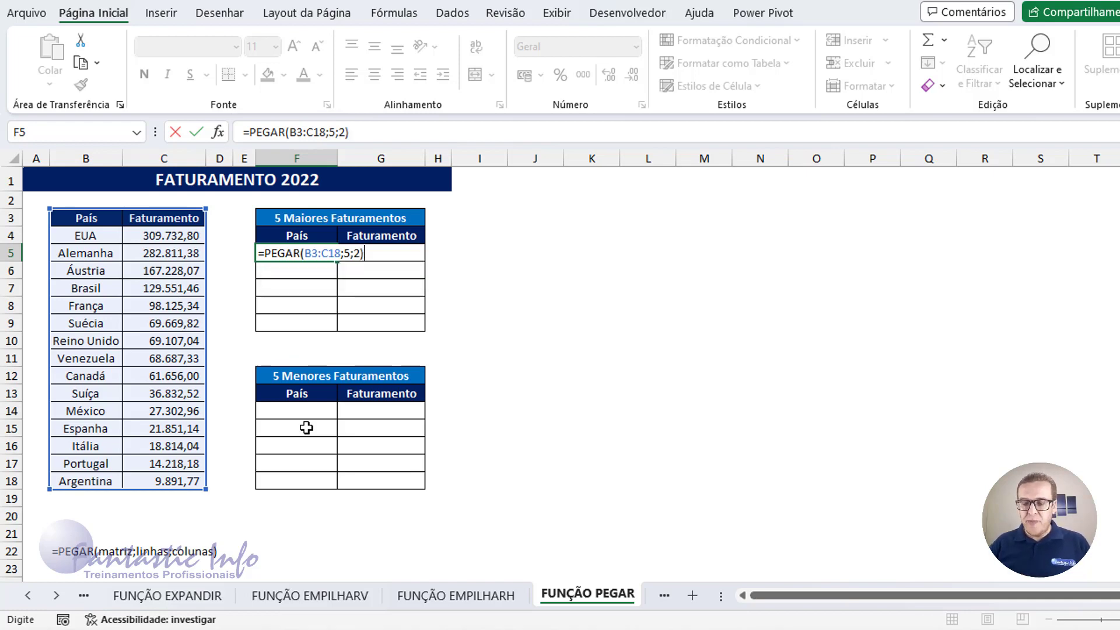
{"action": "key", "text": "Return"}
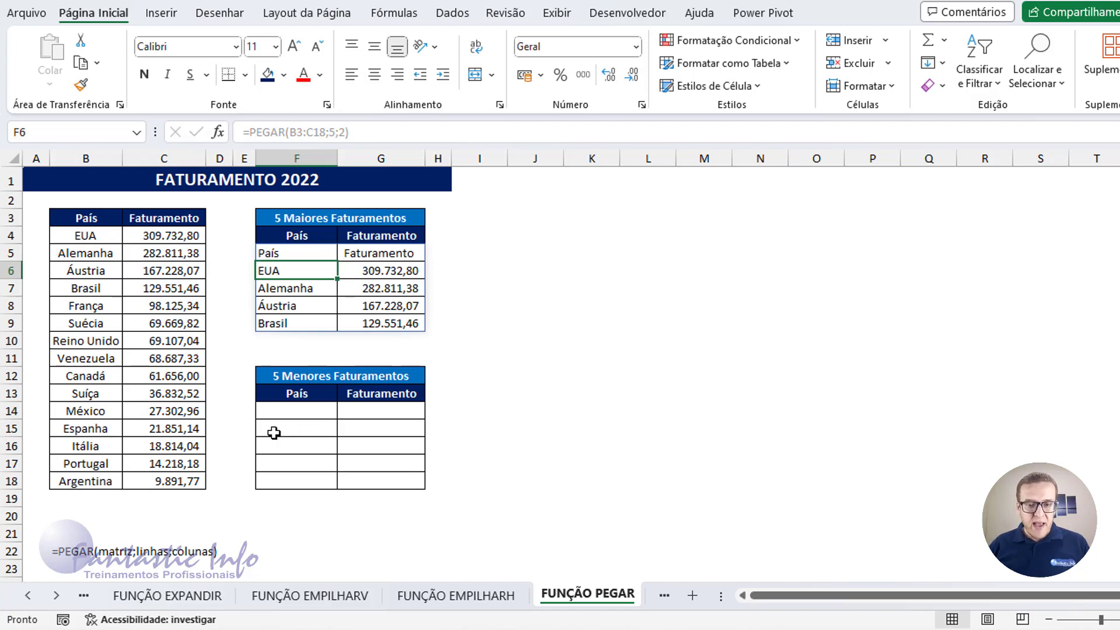
Exclude the header row from the PEGAR formula in F5 by setting its source range to B4:C18
{"action": "left_click", "coordinate": [275, 254]}
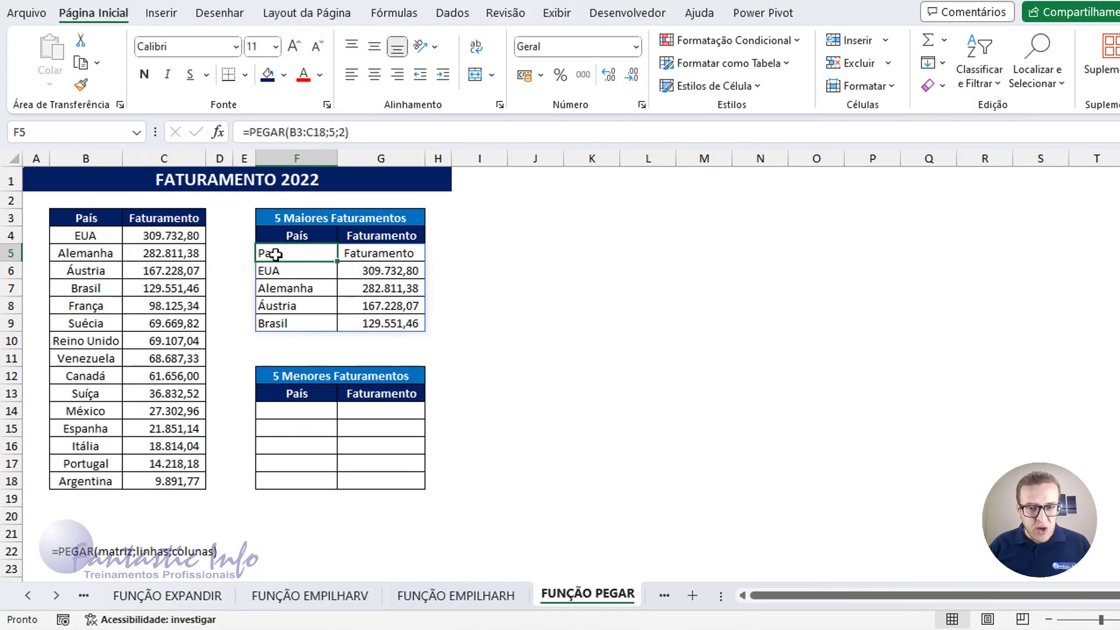
{"action": "double_click", "coordinate": [275, 255]}
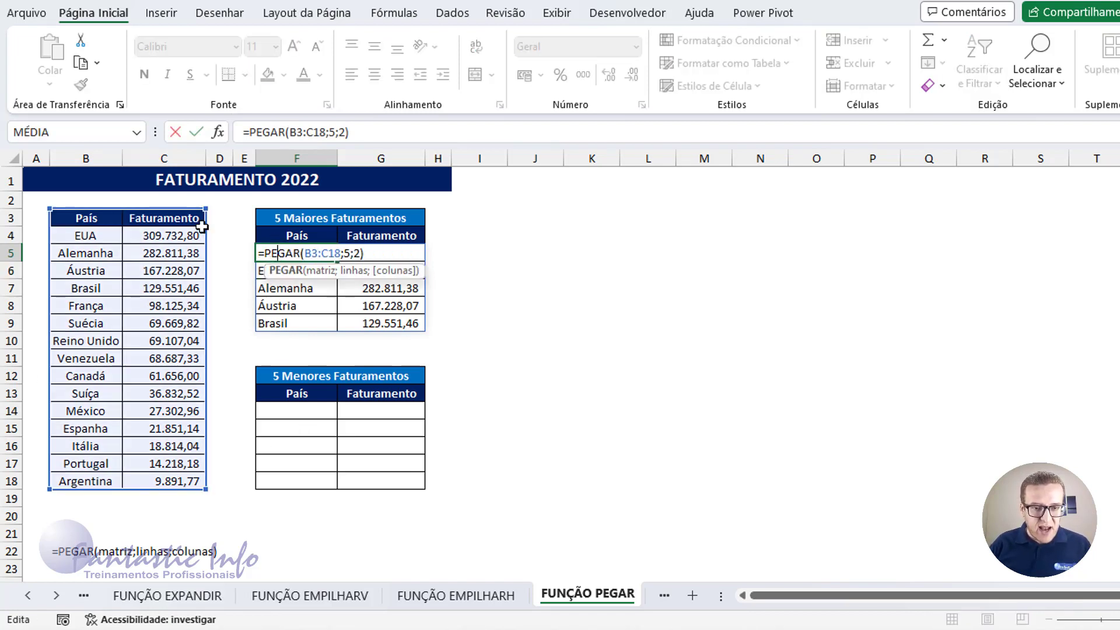
{"action": "left_click_drag", "start_coordinate": [204, 207], "coordinate": [206, 228]}
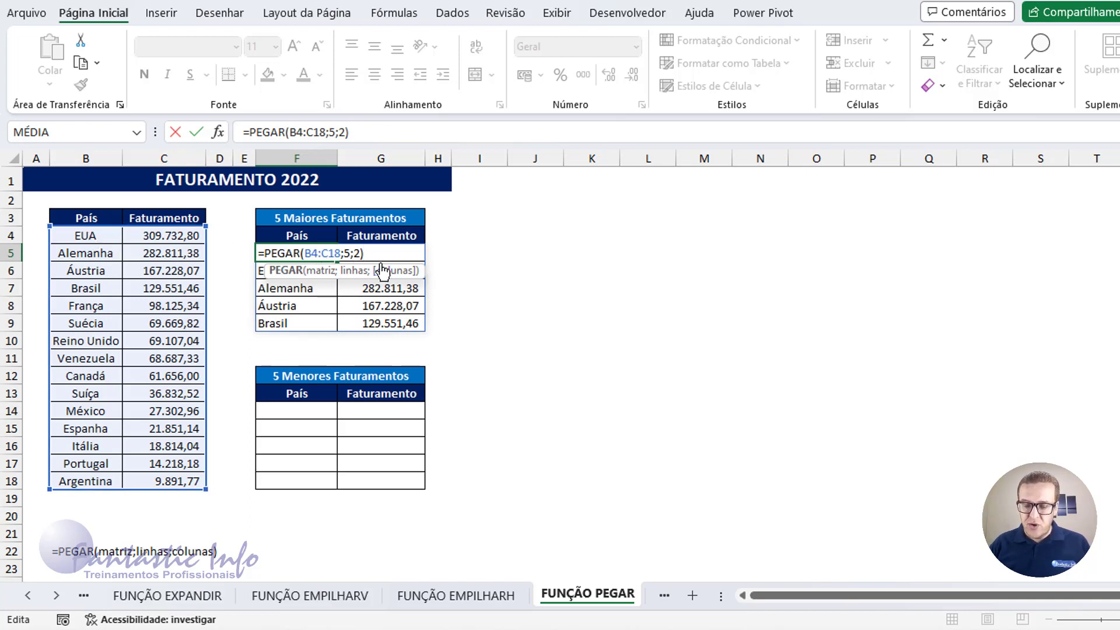
{"action": "key", "text": "Return"}
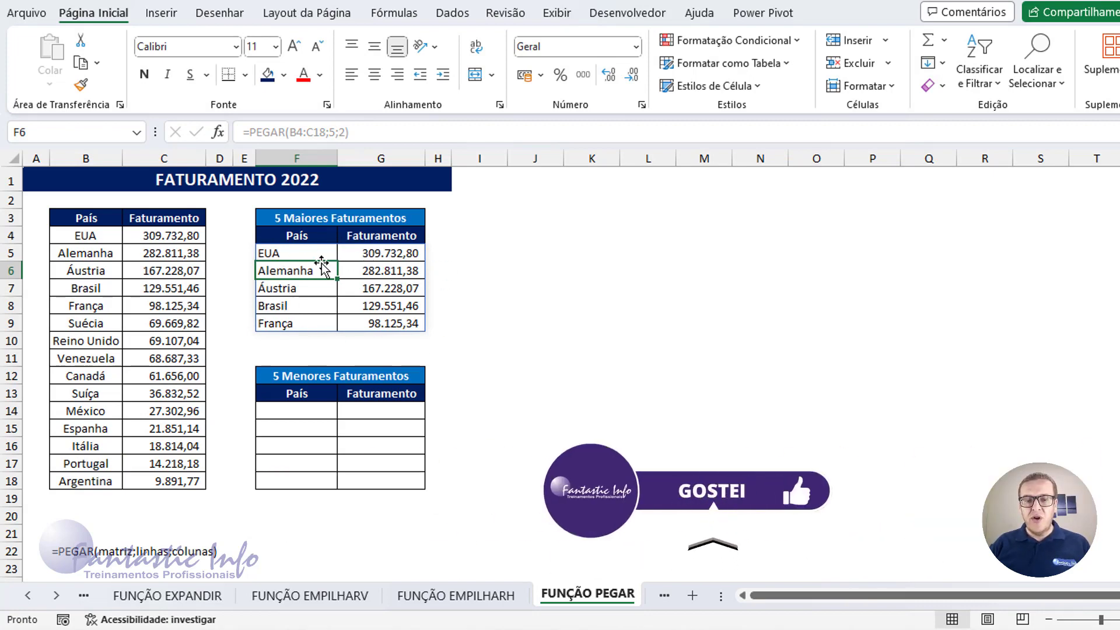
{"action": "left_click_drag", "start_coordinate": [303, 253], "coordinate": [404, 323]}
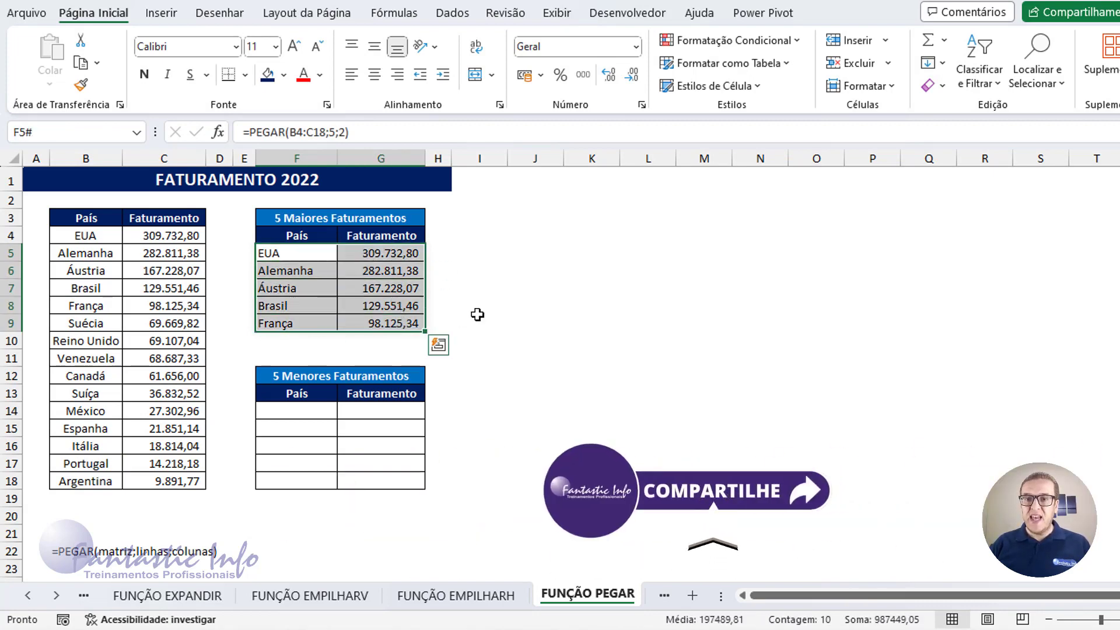
Extract the last five rows and two columns of the revenue table by entering =PEGAR(B4:C18;-5;2) in F14 under 5 Menores Faturamentos
{"action": "left_click", "coordinate": [307, 411]}
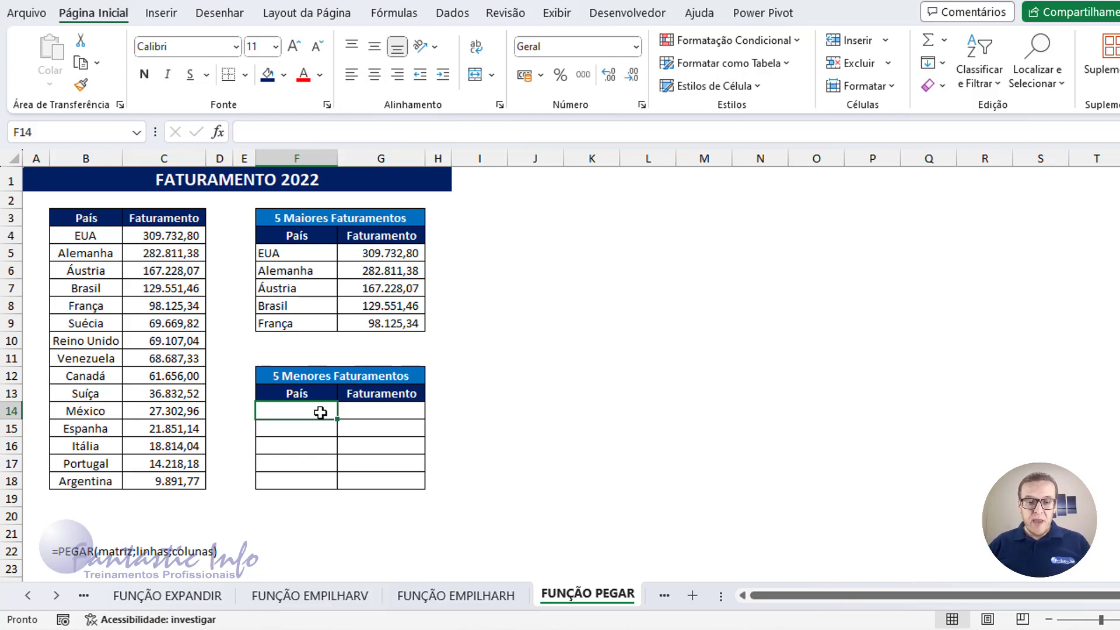
{"action": "type", "text": "=PEGAR("}
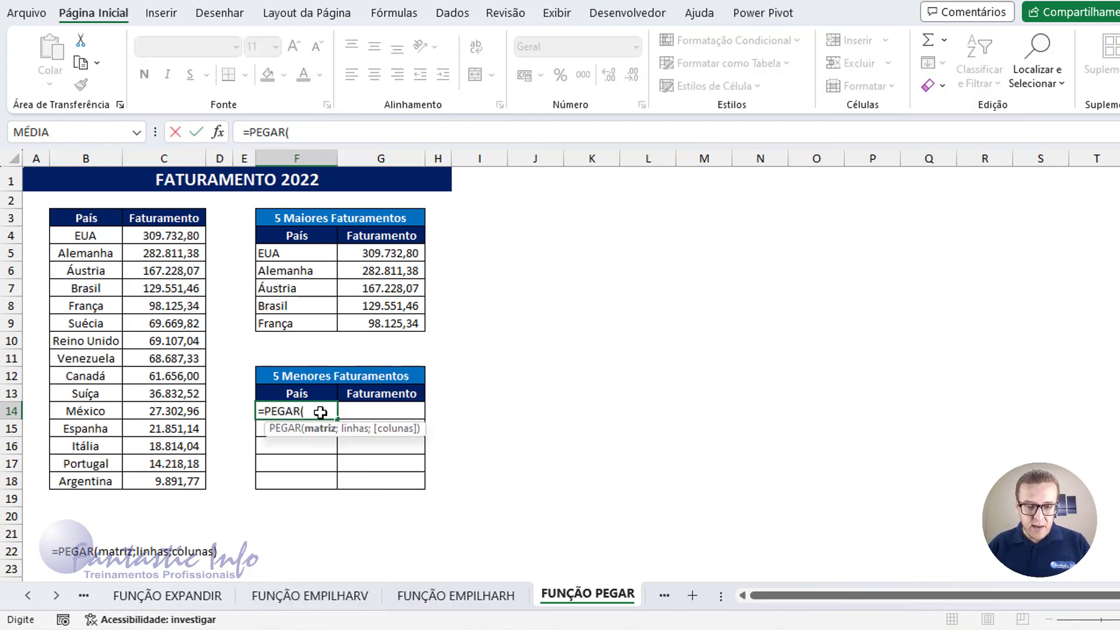
{"action": "left_click_drag", "start_coordinate": [86, 235], "coordinate": [177, 479]}
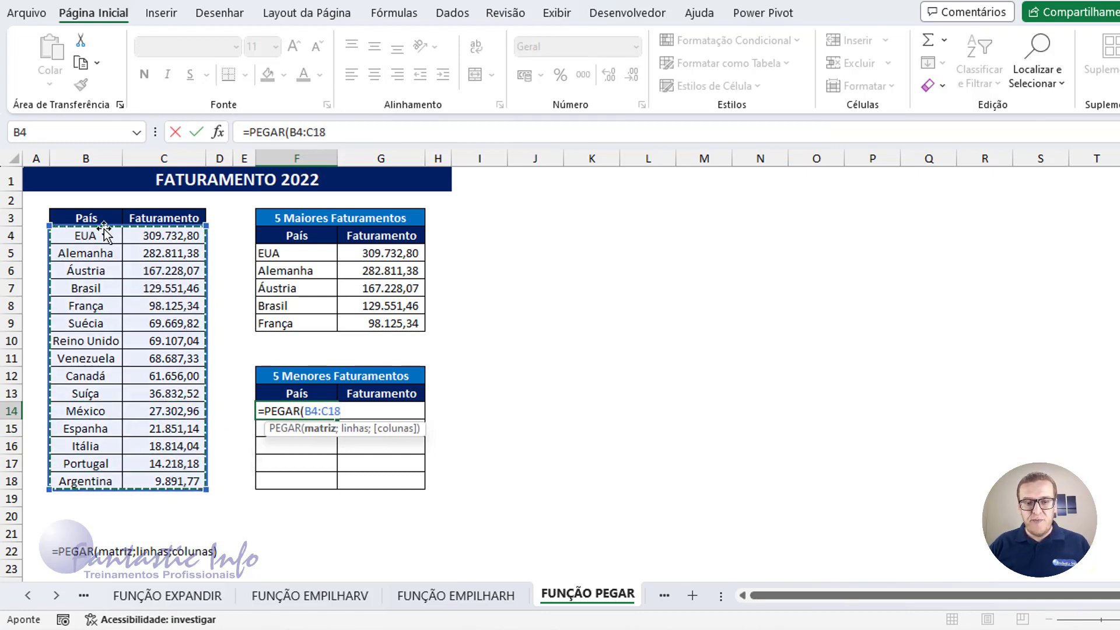
{"action": "type", "text": ";"}
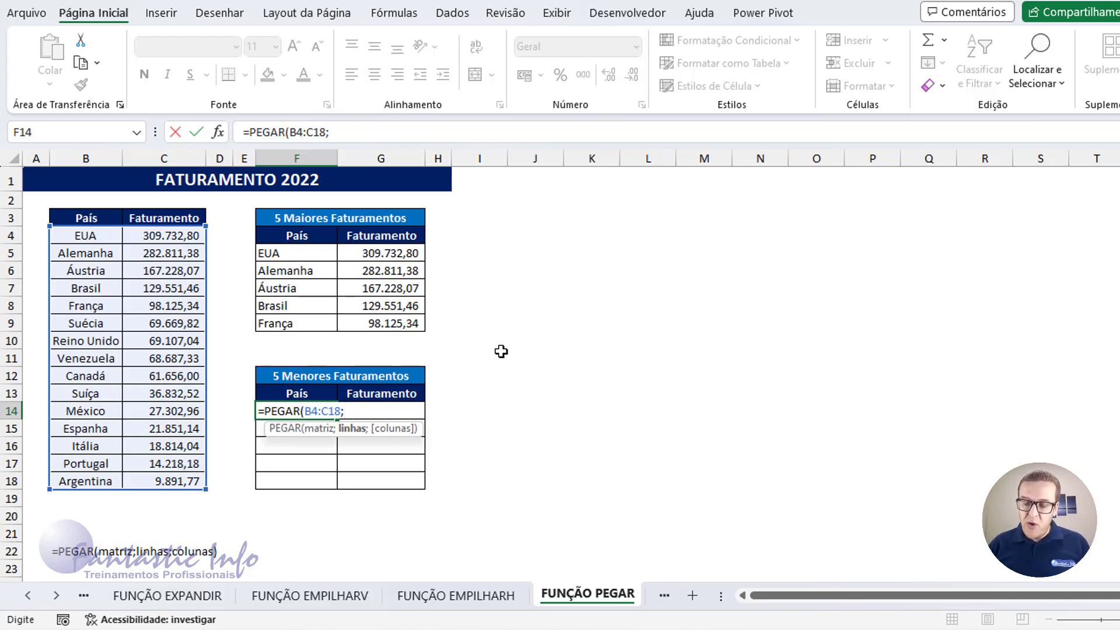
{"action": "type", "text": "-"}
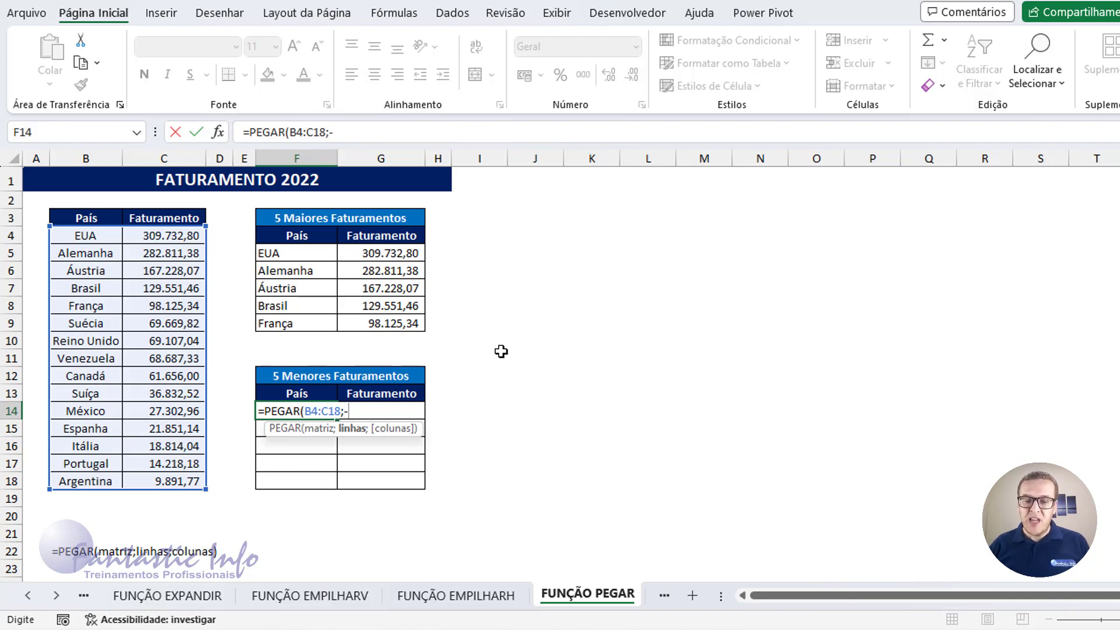
{"action": "type", "text": "5"}
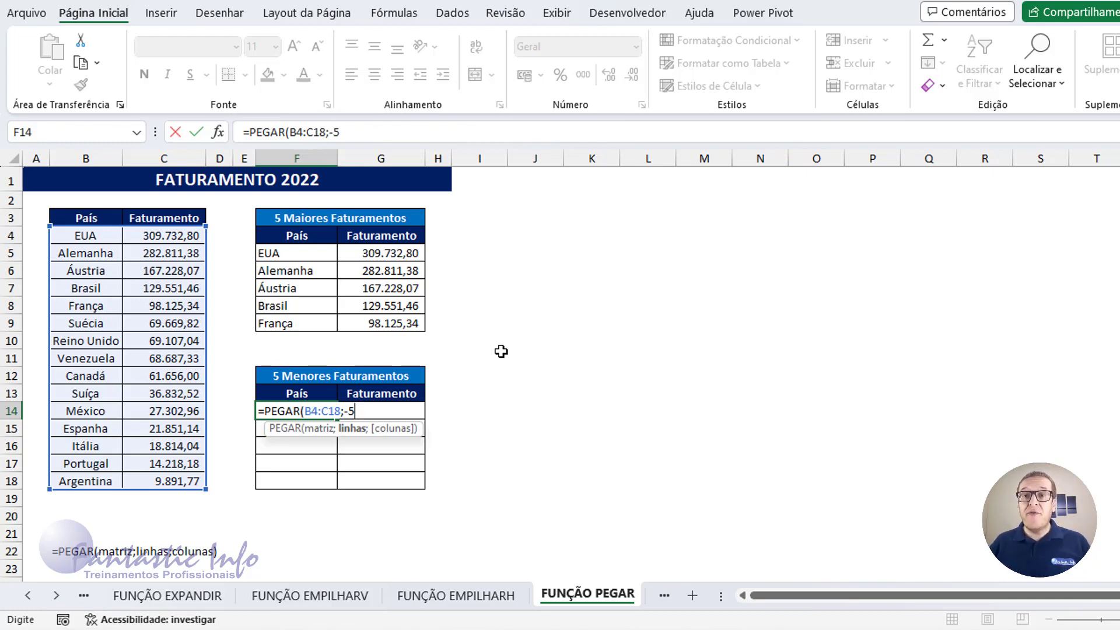
{"action": "type", "text": ";"}
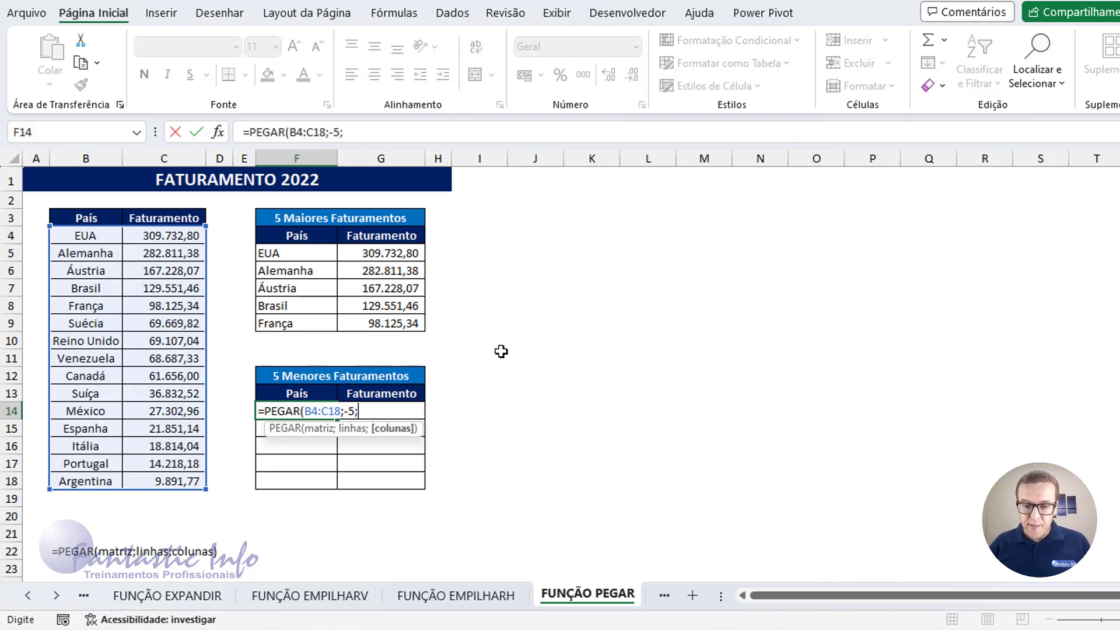
{"action": "type", "text": "2)"}
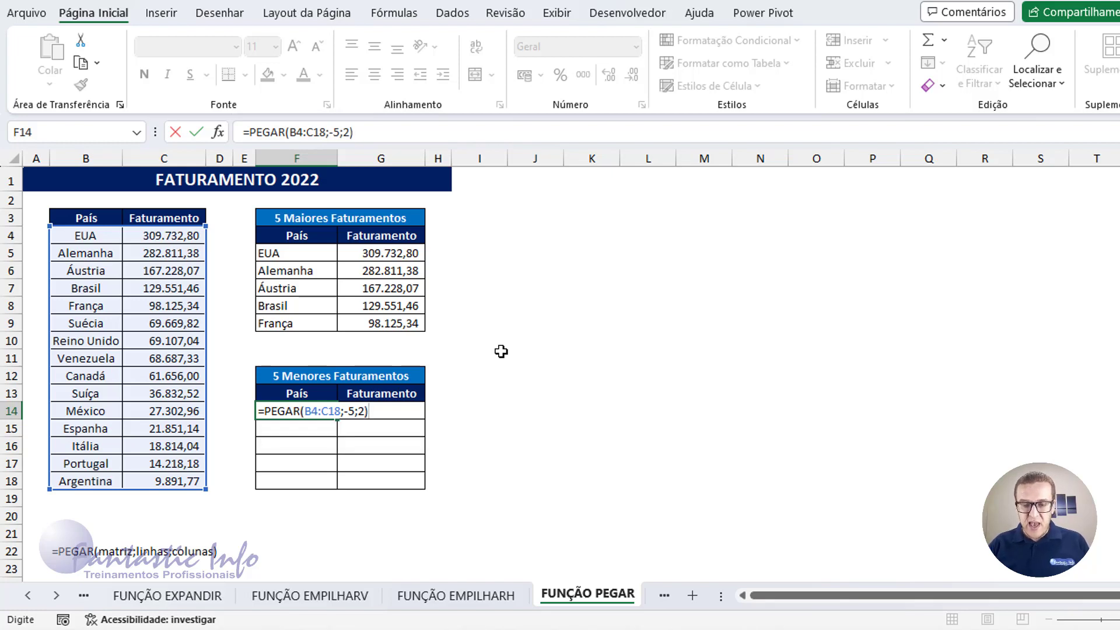
{"action": "key", "text": "Return"}
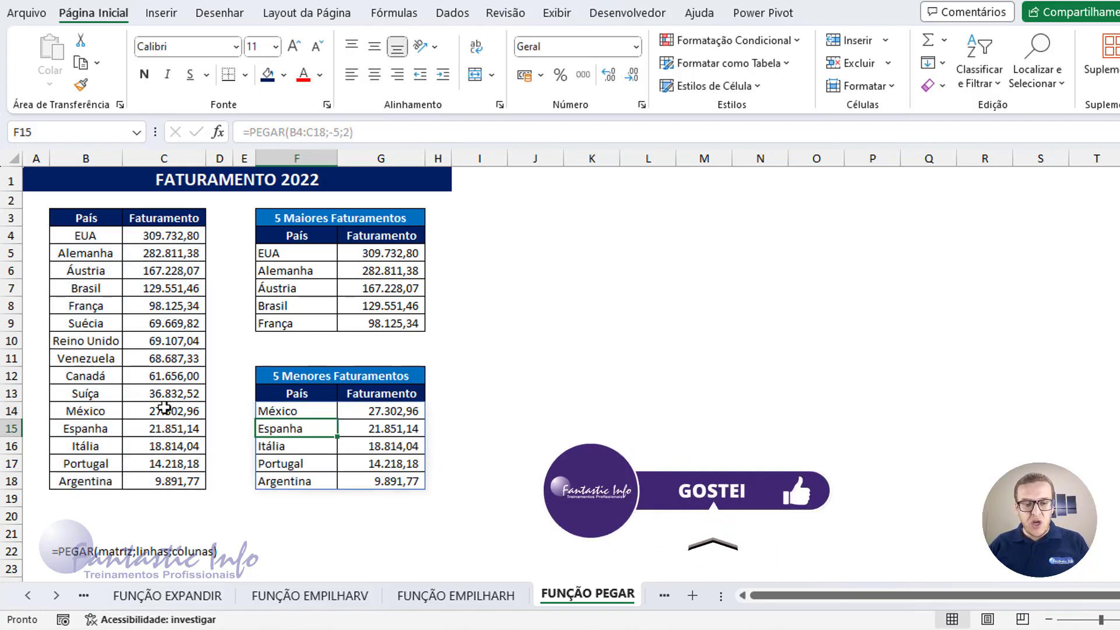
Compare the PEGAR formulas in F14 and F5 with their source rows in the País and Faturamento table
{"action": "left_click_drag", "start_coordinate": [166, 411], "coordinate": [92, 480]}
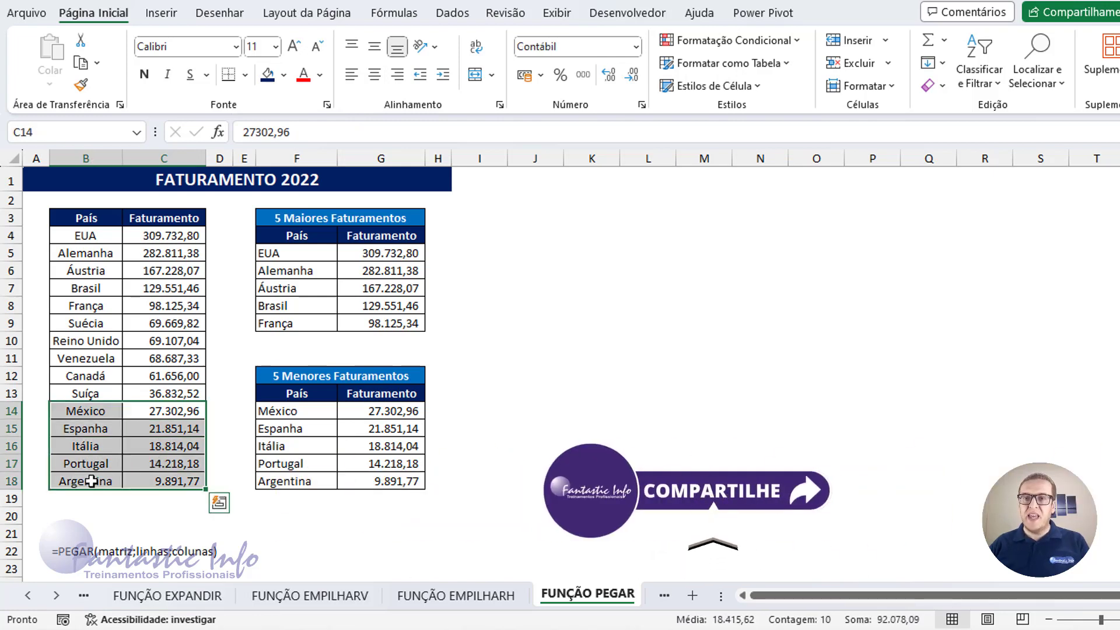
{"action": "left_click", "coordinate": [298, 411]}
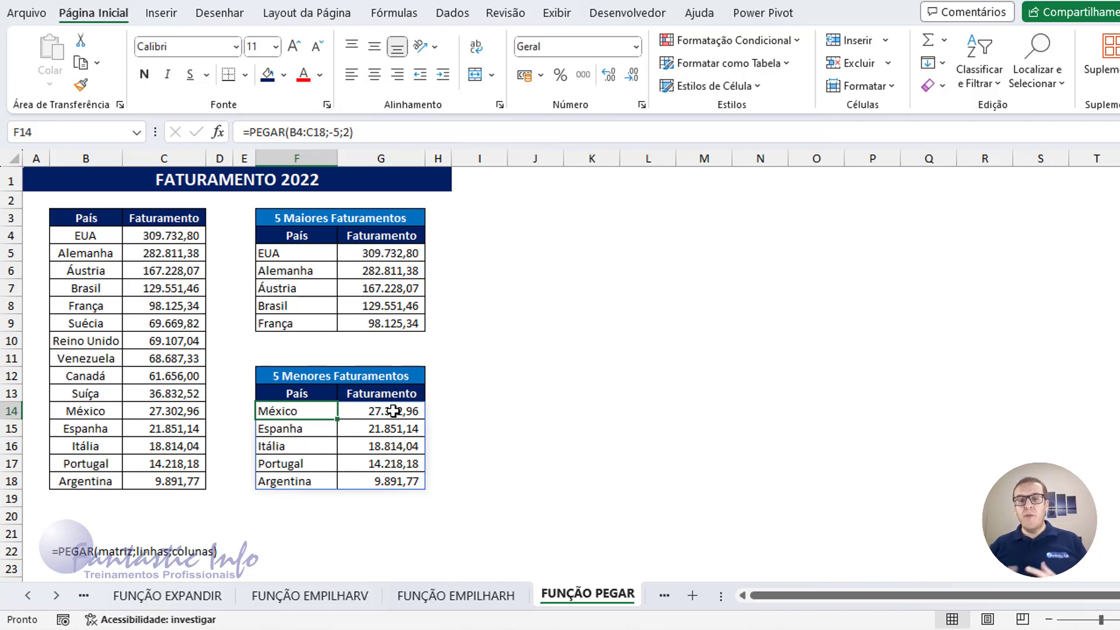
{"action": "left_click", "coordinate": [300, 255]}
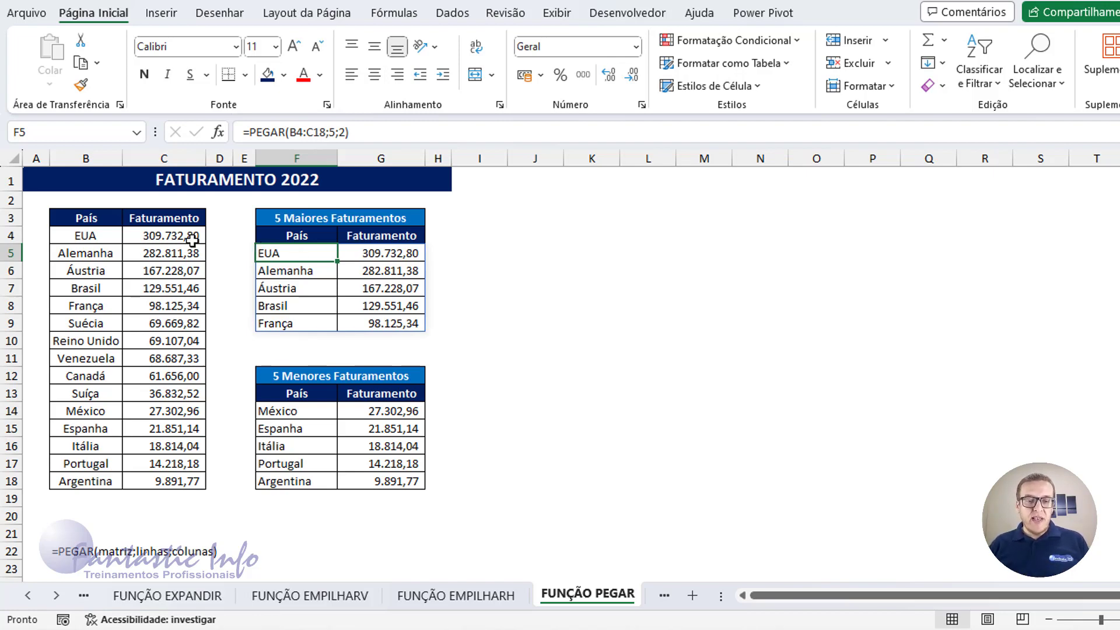
{"action": "left_click_drag", "start_coordinate": [193, 232], "coordinate": [98, 481]}
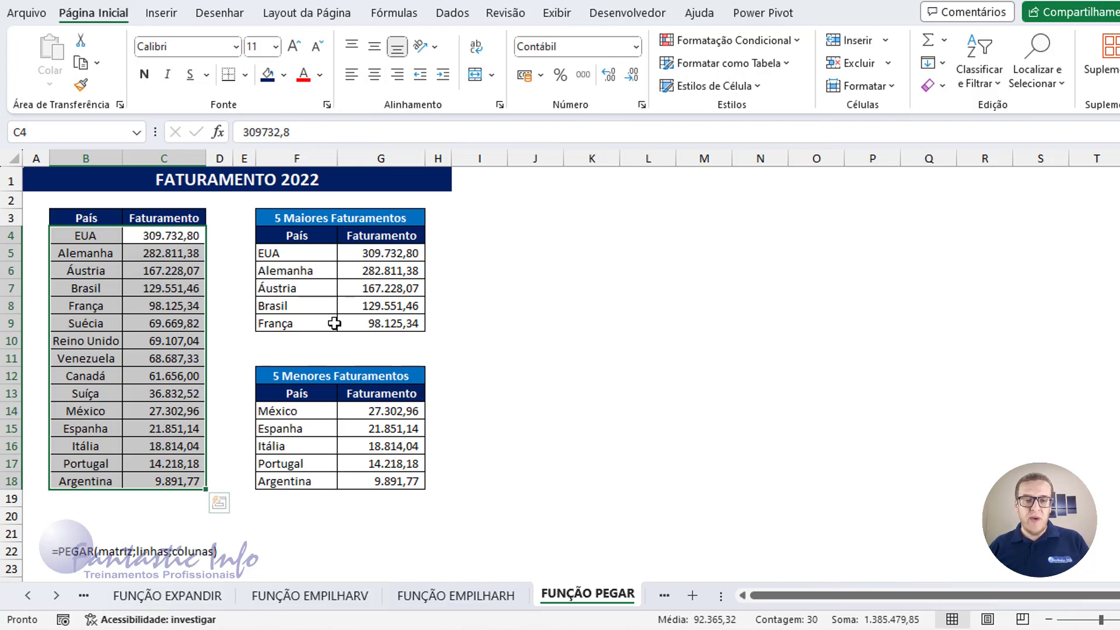
{"action": "left_click", "coordinate": [298, 186]}
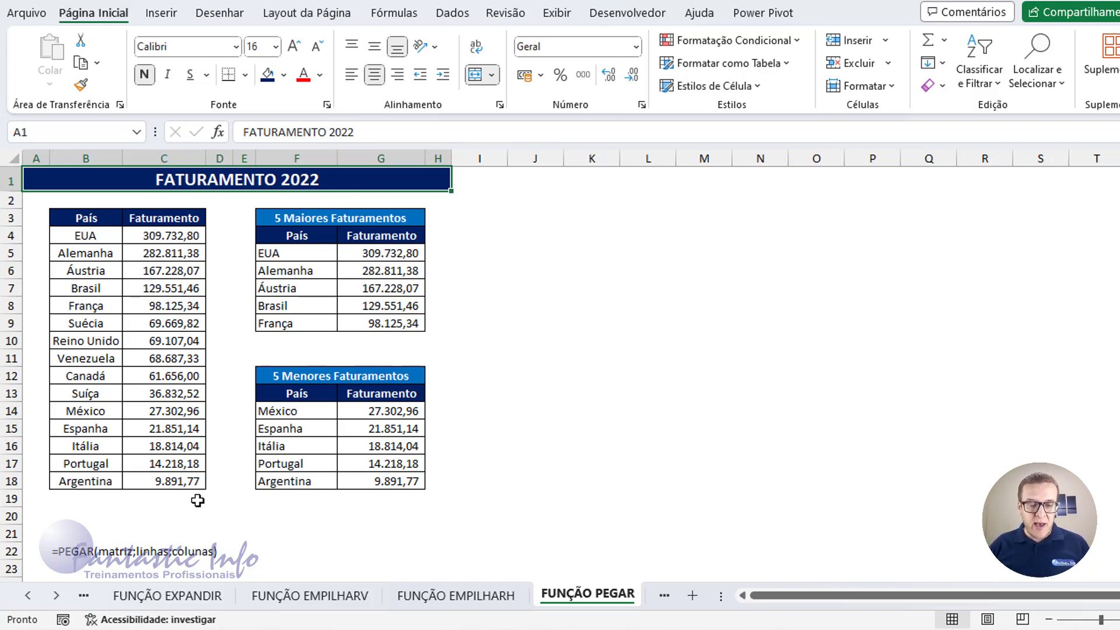
Open the FUNÇÃO DIVIDIRTEXTO worksheet
{"action": "left_click", "coordinate": [56, 596]}
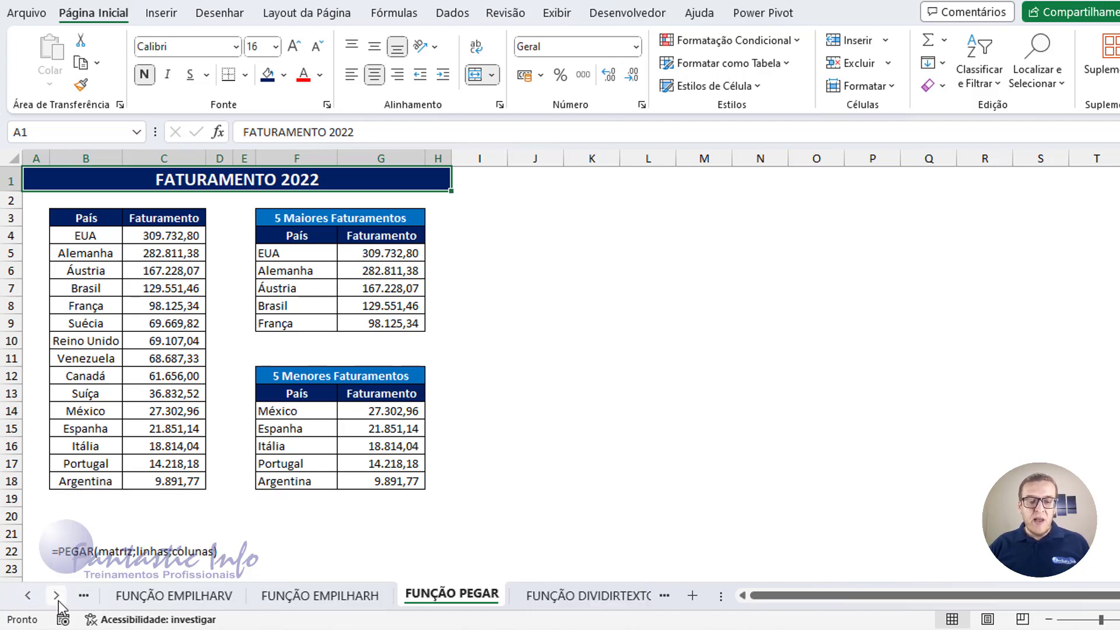
{"action": "left_click", "coordinate": [56, 596]}
{"action": "left_click", "coordinate": [57, 598]}
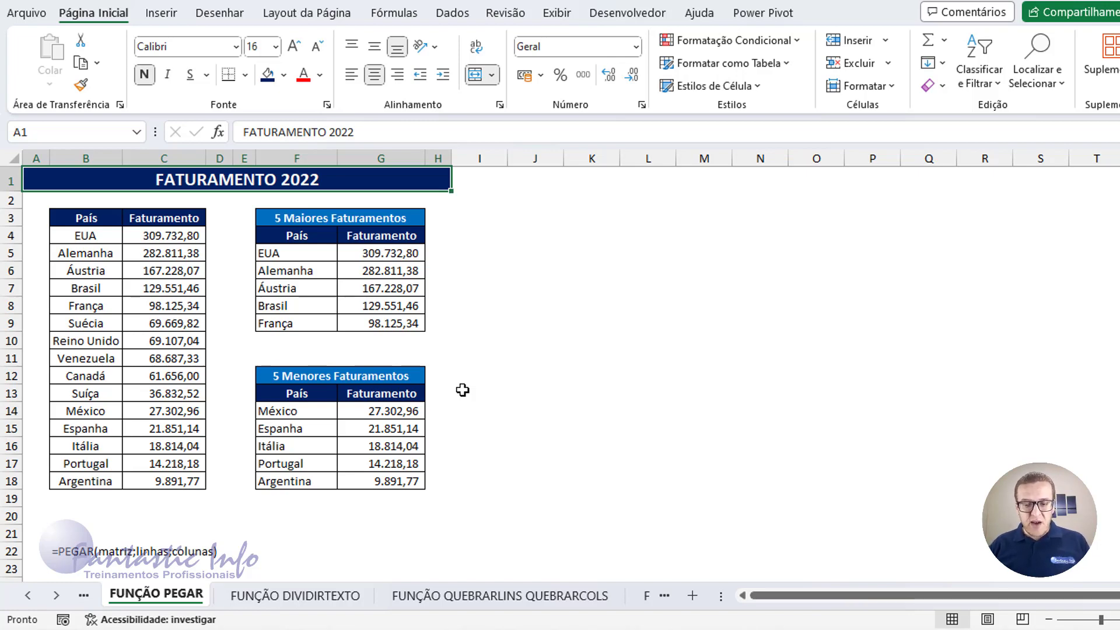
{"action": "left_click", "coordinate": [320, 595]}
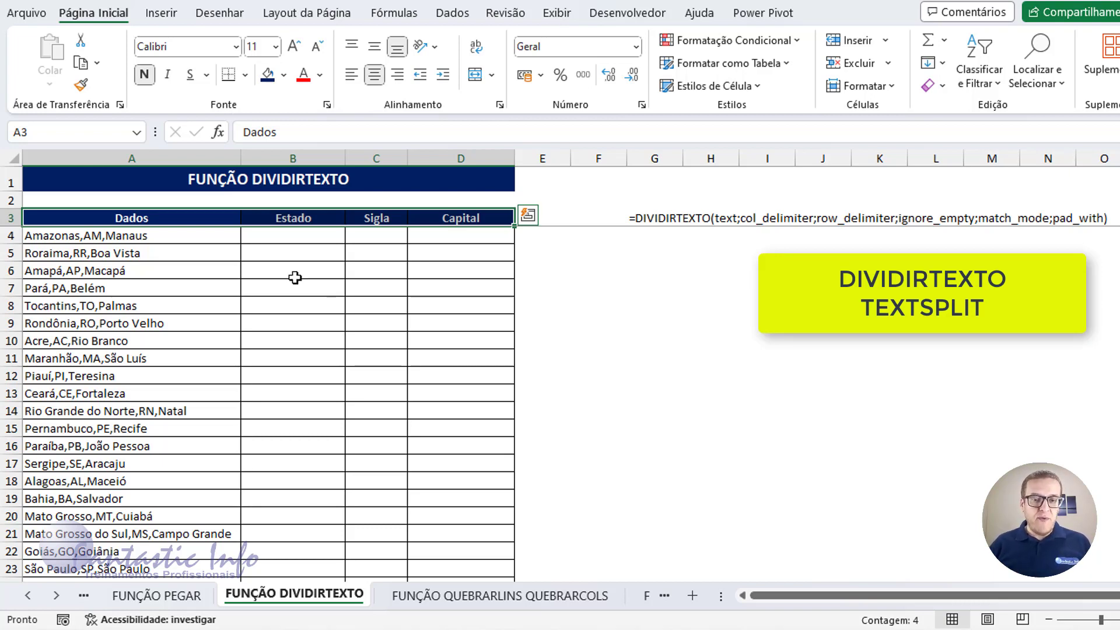
Split the comma-separated text of A4 into Estado, Sigla and Capital by entering =DIVIDIRTEXTO(A4;",";;FALSO) in B4
{"action": "left_click", "coordinate": [284, 239]}
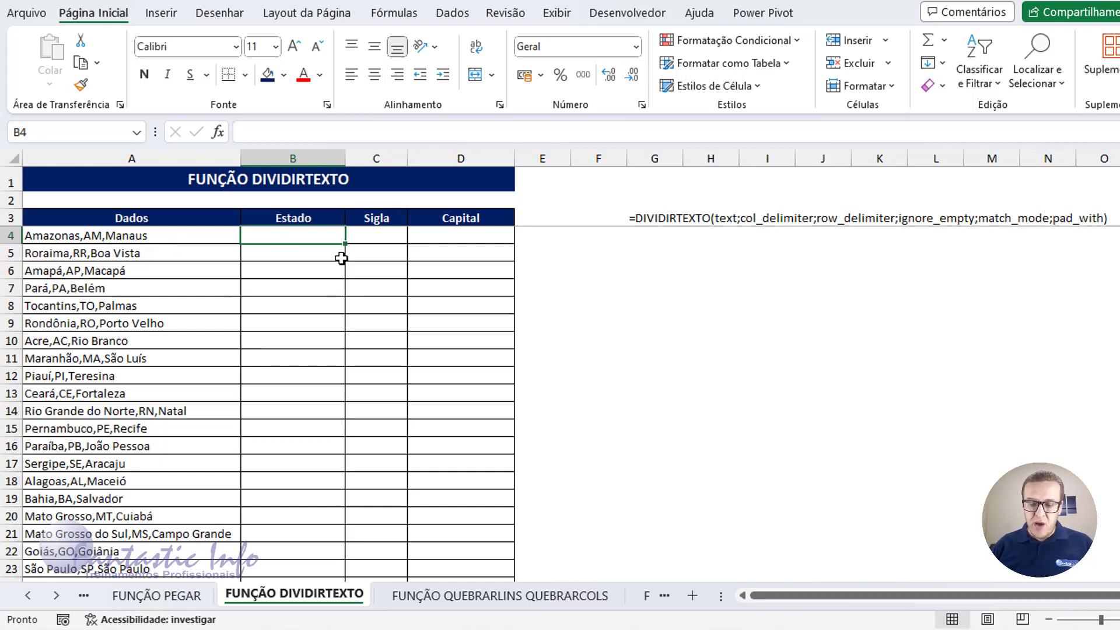
{"action": "type", "text": "="}
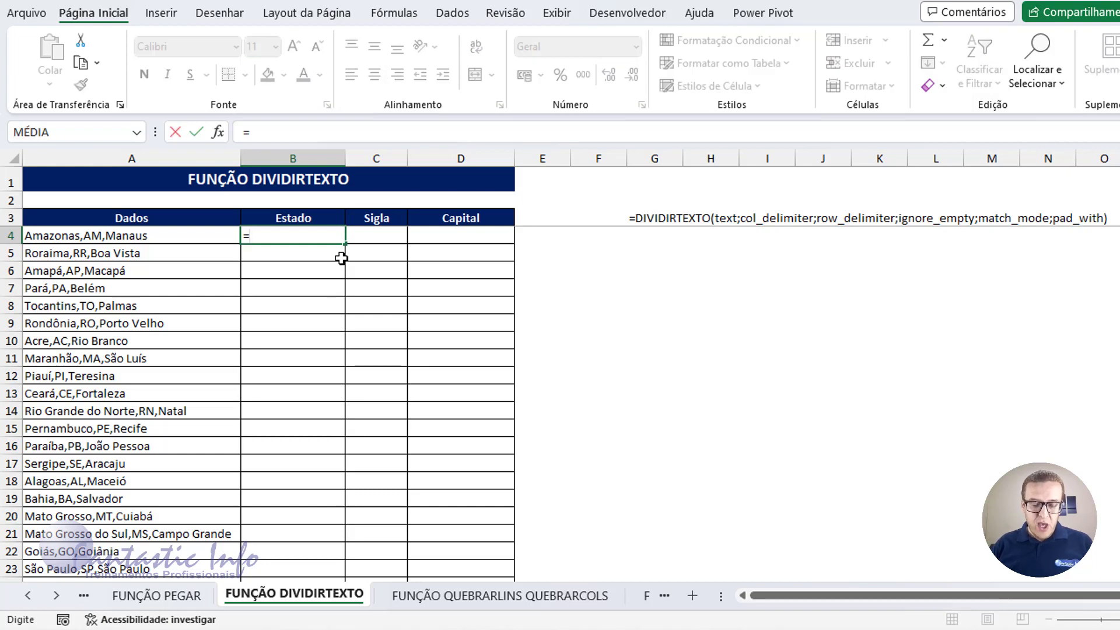
{"action": "type", "text": "DIVIDIRTEXTO("}
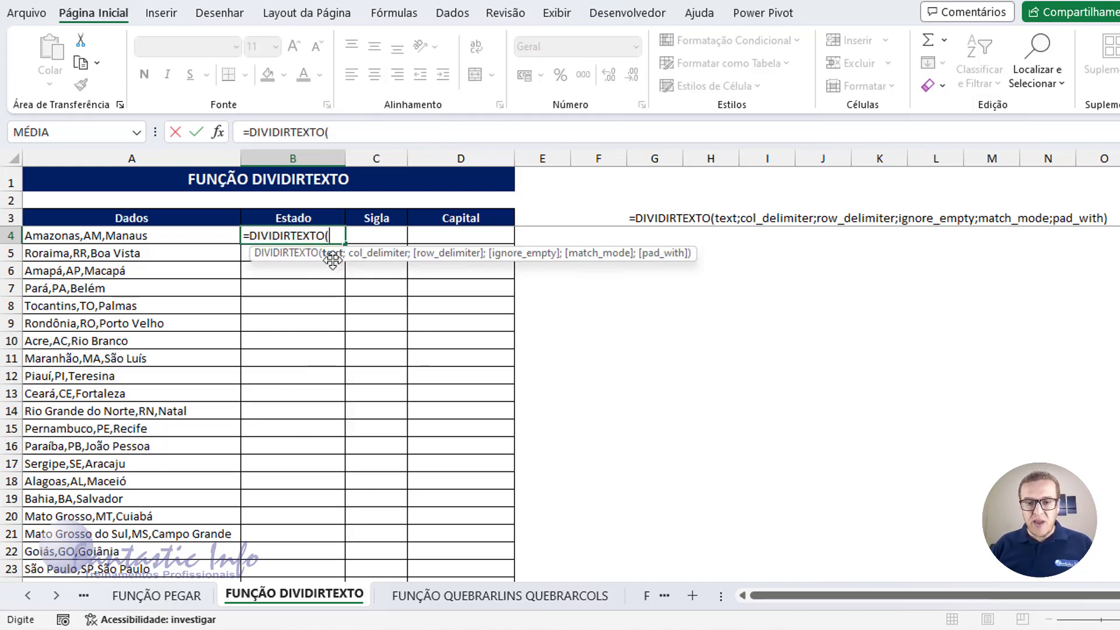
{"action": "left_click", "coordinate": [120, 235]}
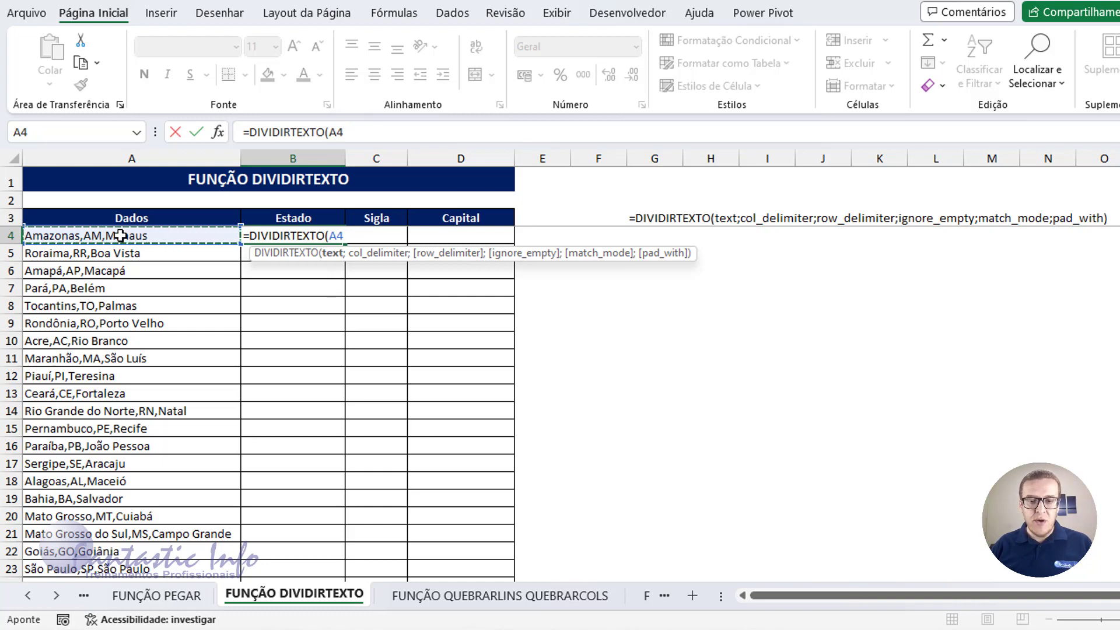
{"action": "type", "text": ";"}
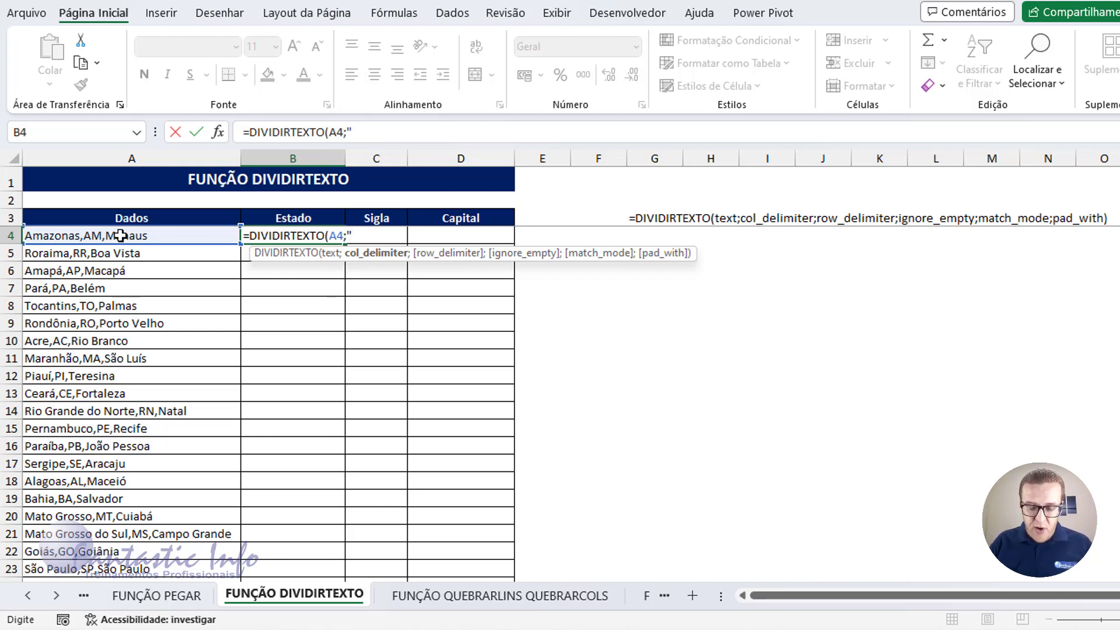
{"action": "type", "text": "\""}
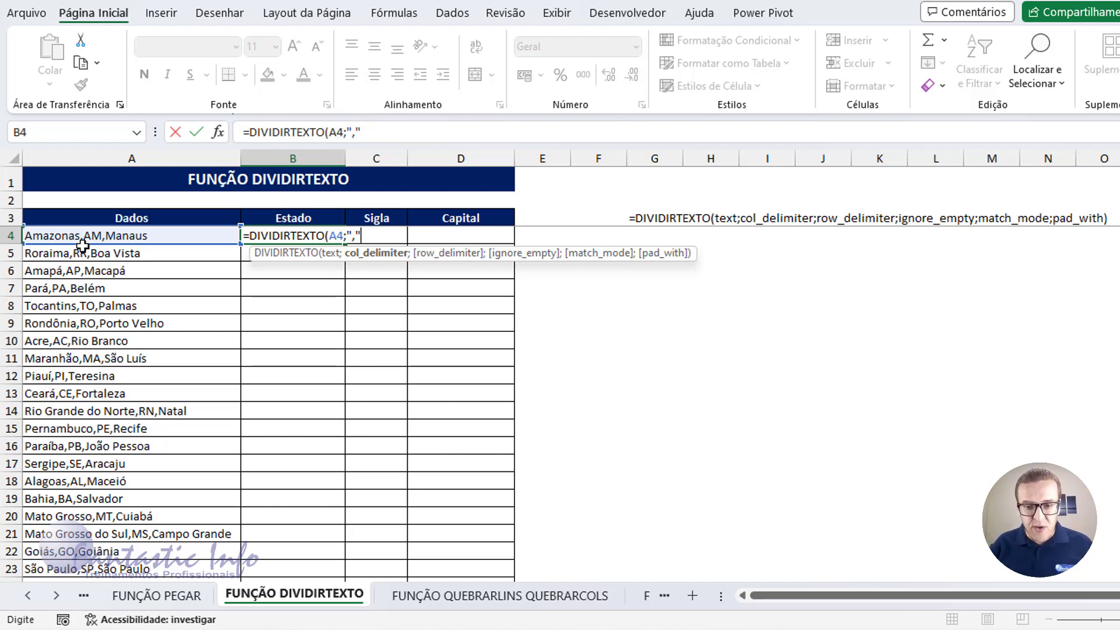
{"action": "type", "text": ";"}
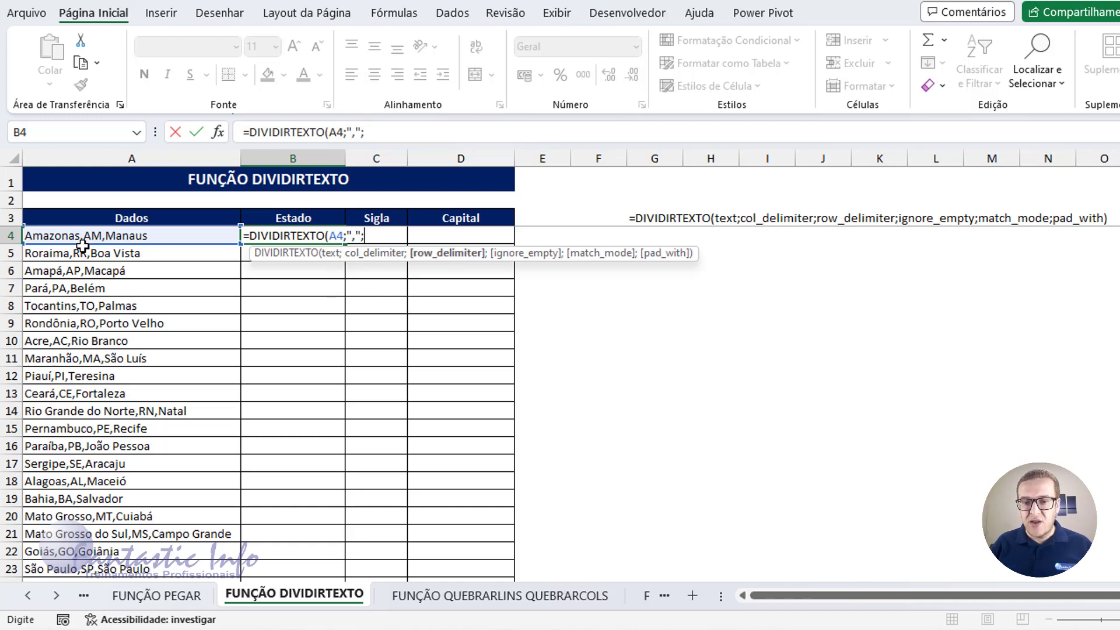
{"action": "type", "text": ";"}
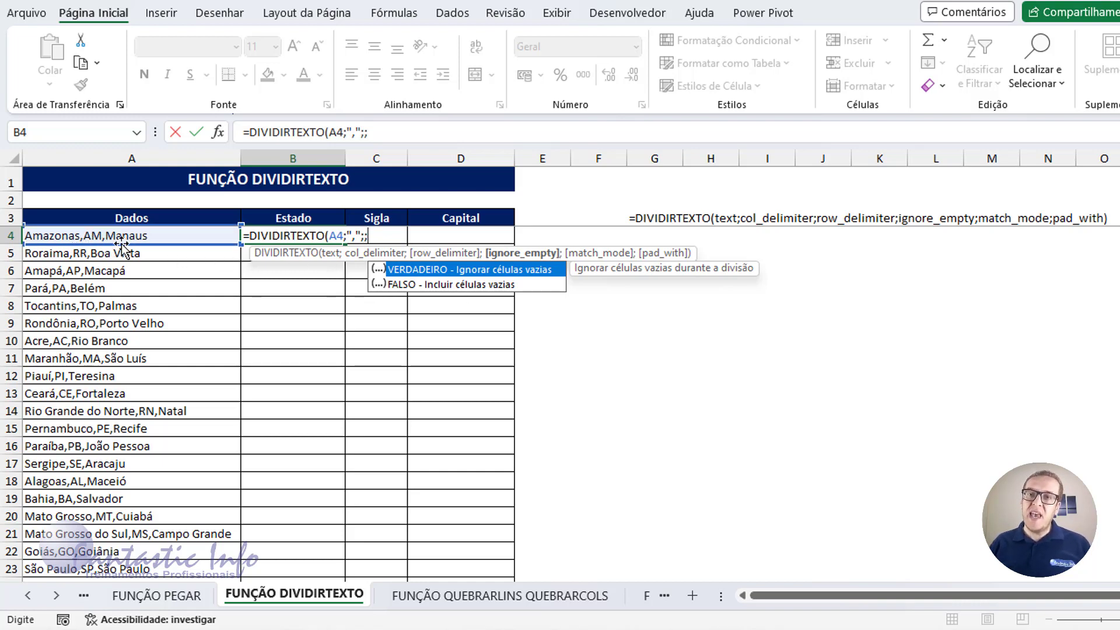
{"action": "double_click", "coordinate": [415, 286]}
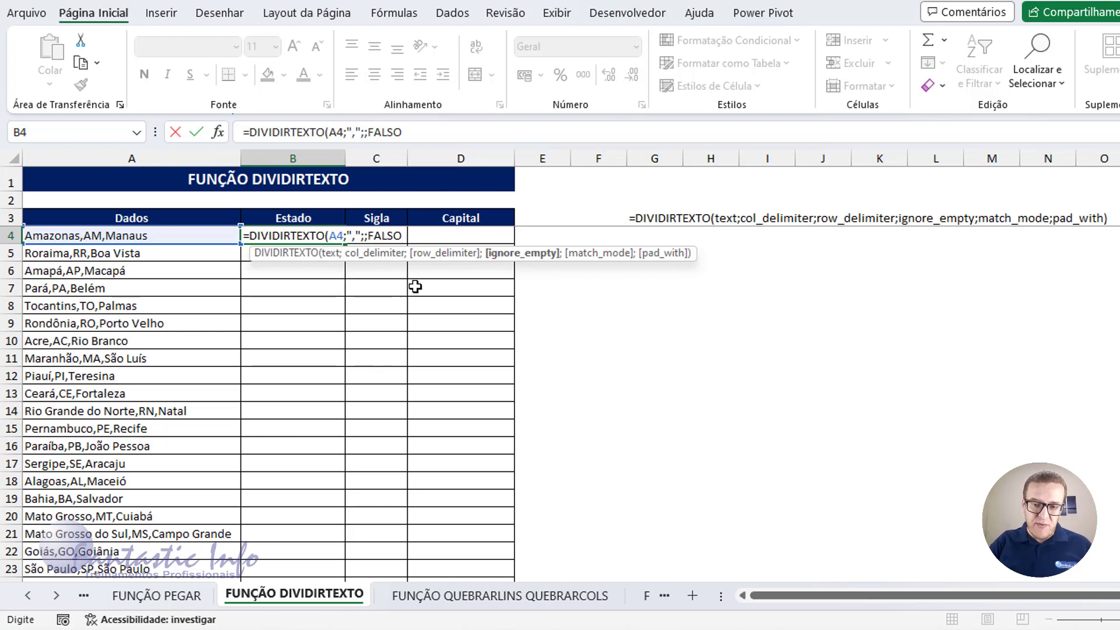
{"action": "type", "text": ")"}
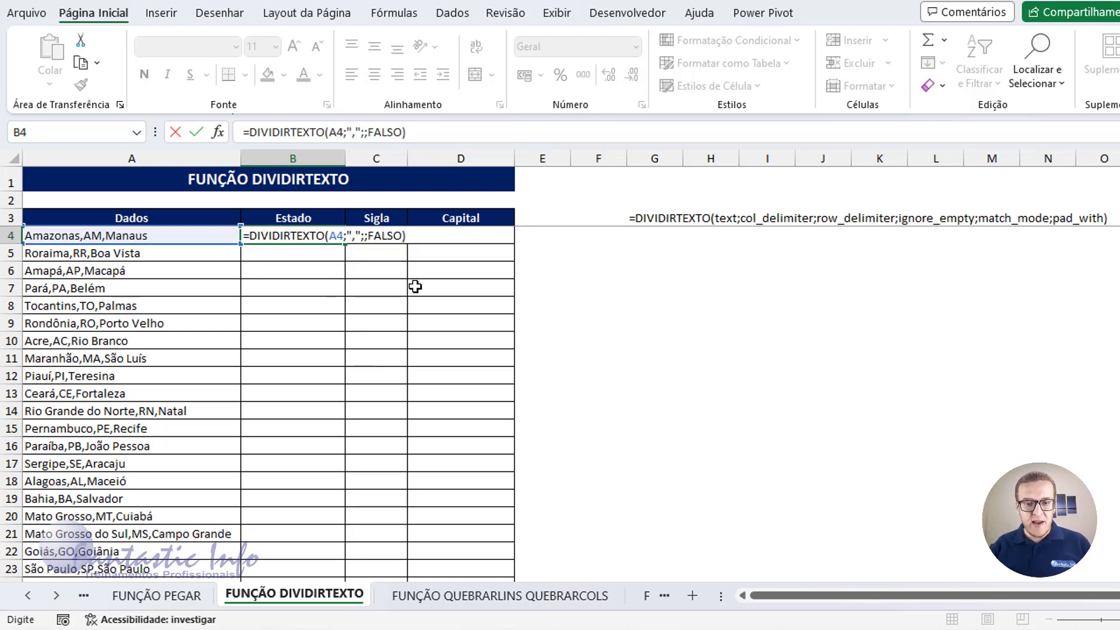
{"action": "key", "text": "Return"}
Copy the DIVIDIRTEXTO formula from B4 down to B30 and autofit the width of the Estado column
{"action": "left_click", "coordinate": [327, 234]}
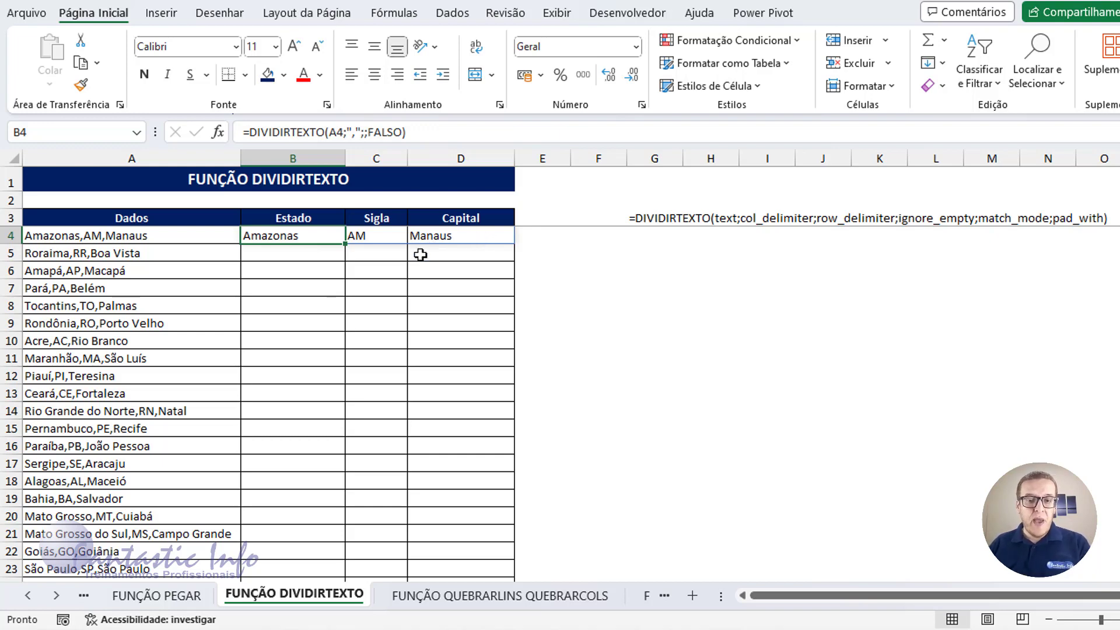
{"action": "left_click_drag", "start_coordinate": [348, 246], "coordinate": [328, 554]}
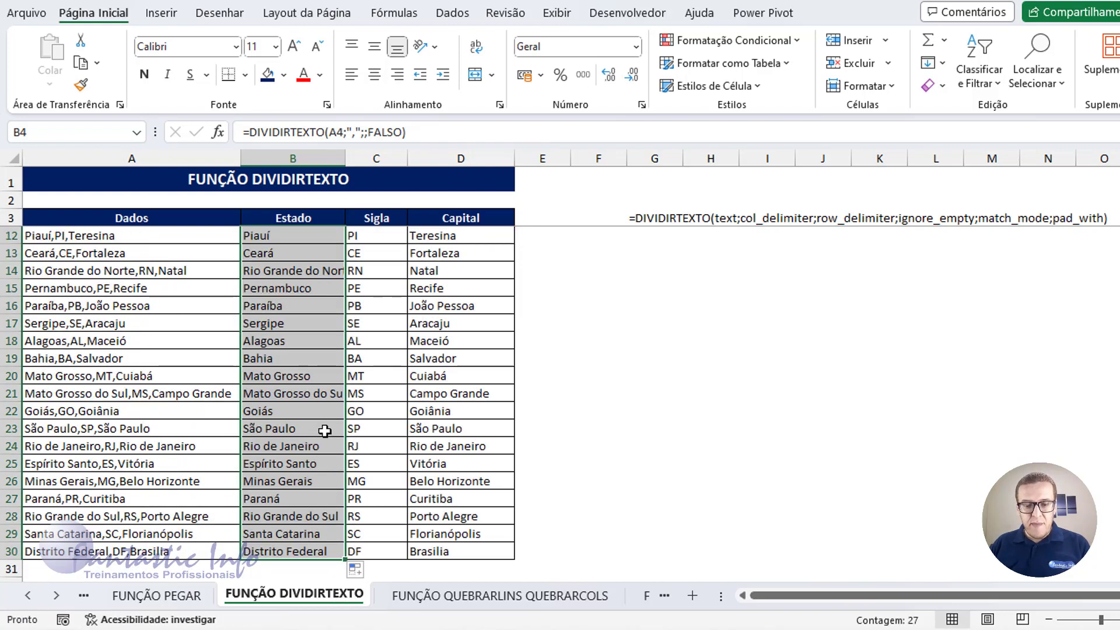
{"action": "scroll", "coordinate": [325, 424], "scroll_direction": "up", "scroll_amount": 3}
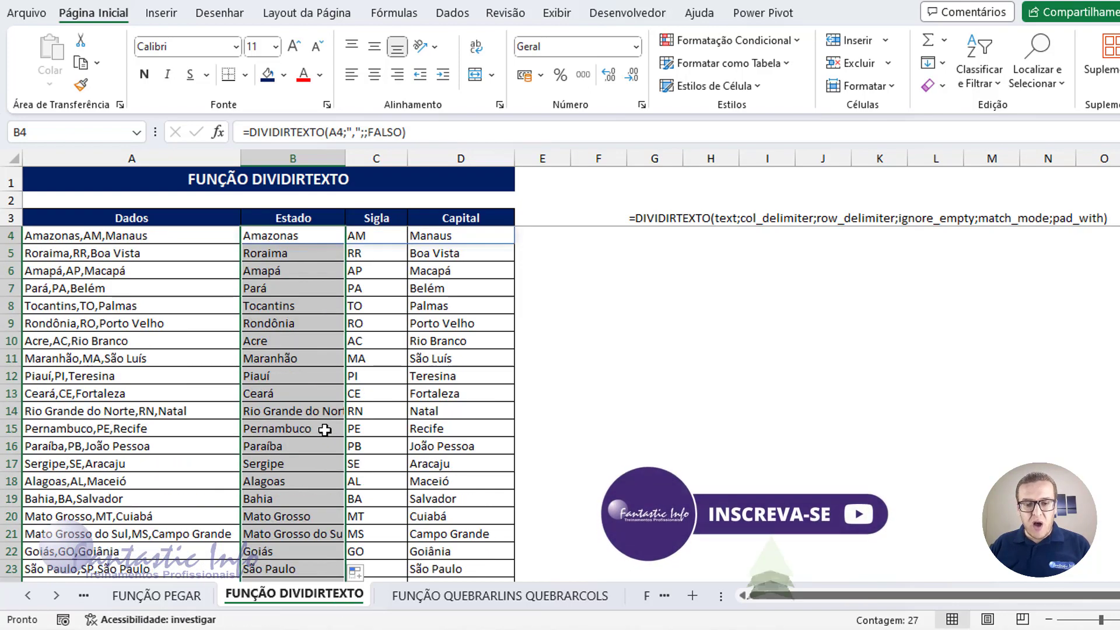
{"action": "double_click", "coordinate": [345, 158]}
{"action": "left_click", "coordinate": [300, 237]}
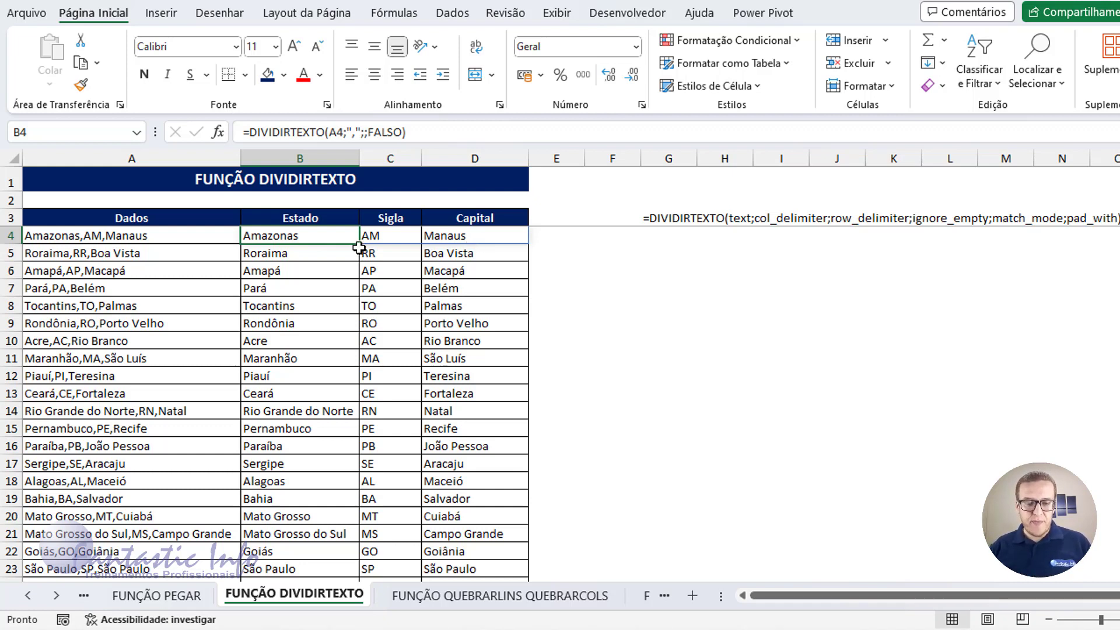
Open the FUNÇÃO QUEBRARLINS QUEBRARCOLS worksheet and review the empty Grupo 01 to Grupo 04 table in D3:G8
{"action": "left_click", "coordinate": [56, 595]}
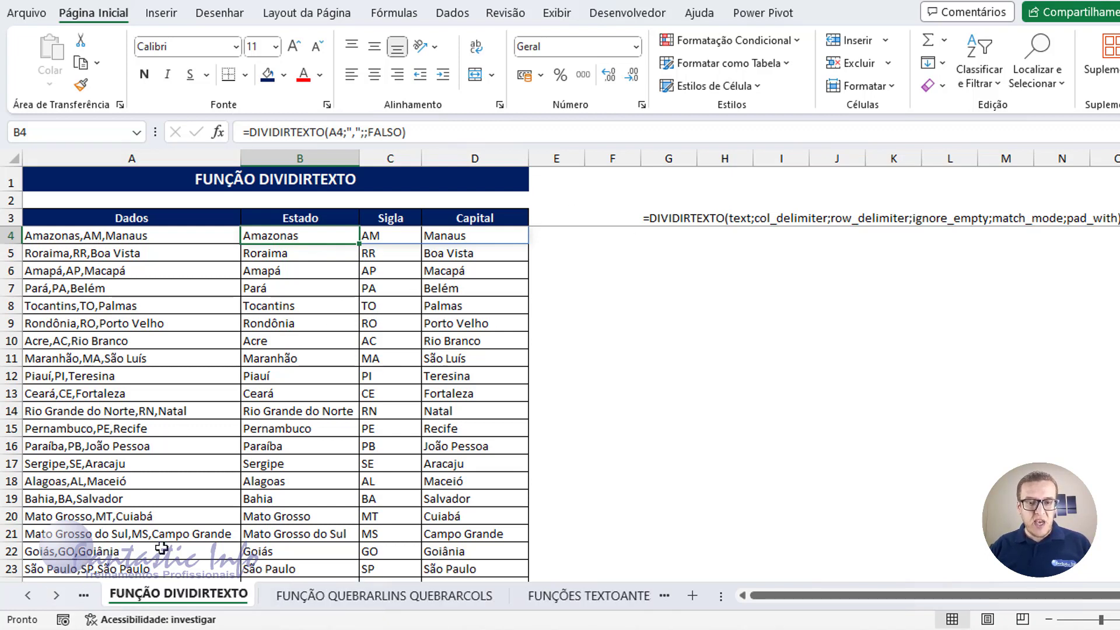
{"action": "left_click", "coordinate": [369, 595]}
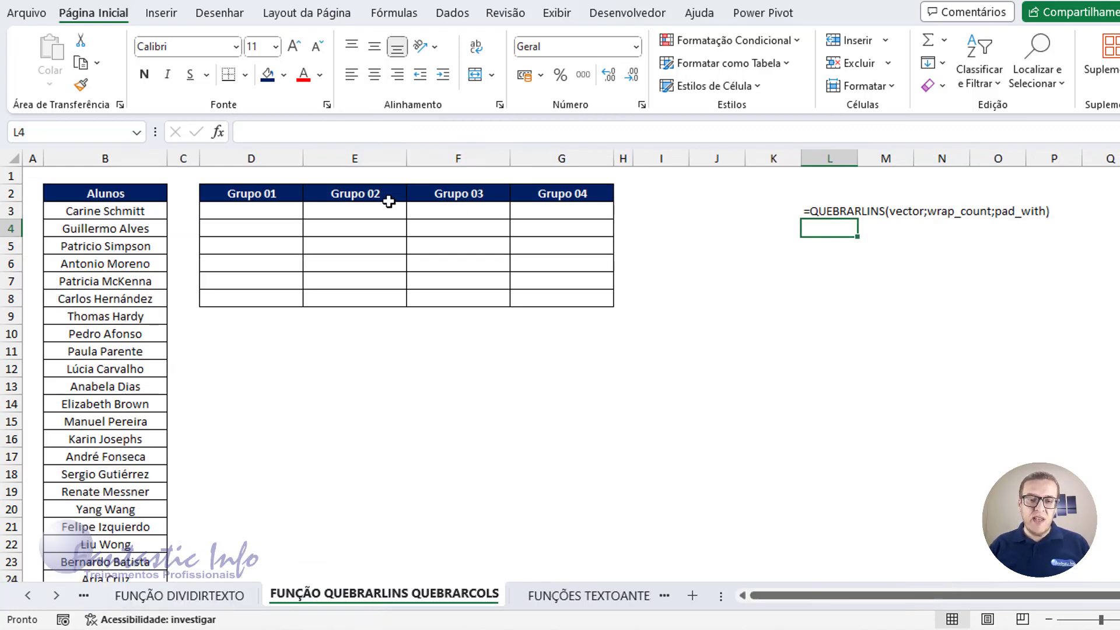
{"action": "left_click", "coordinate": [279, 214]}
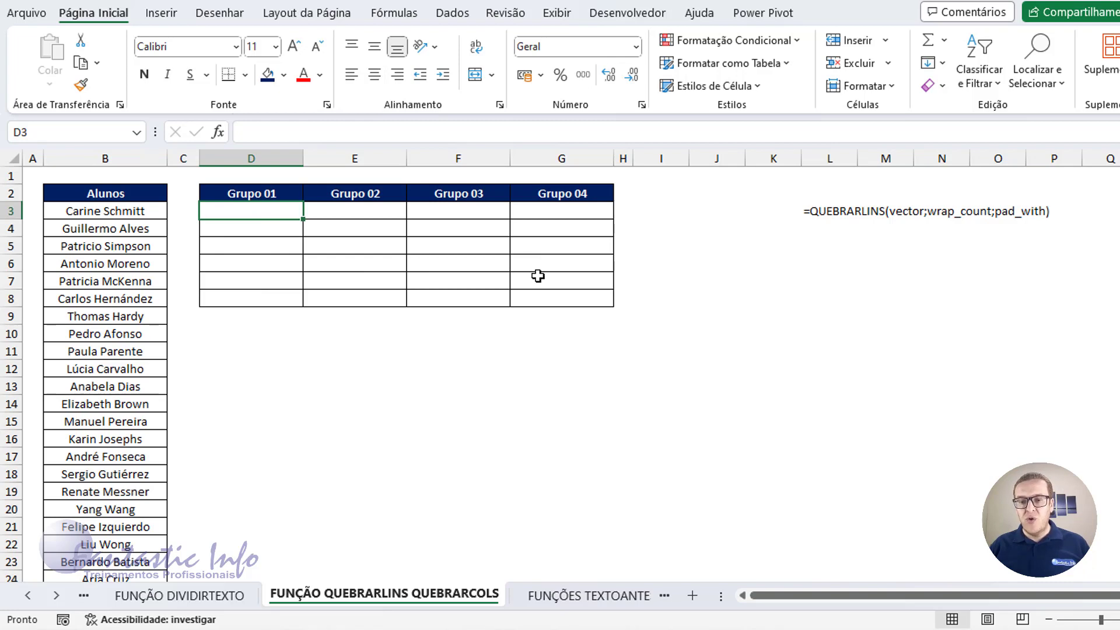
{"action": "left_click_drag", "start_coordinate": [574, 215], "coordinate": [574, 299]}
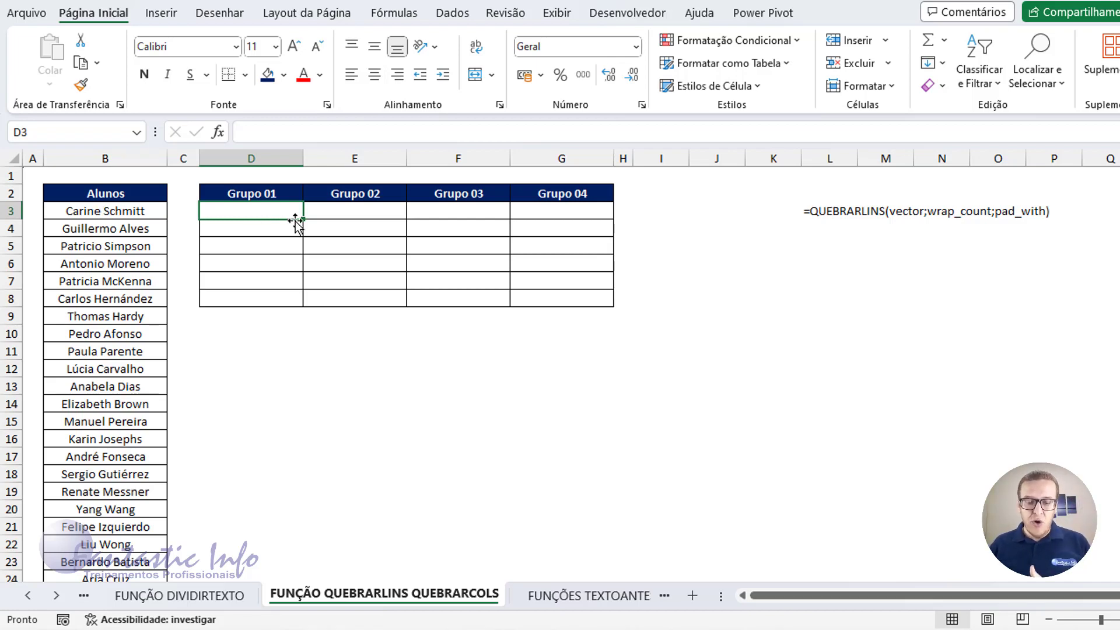
Distribute the Alunos list across the four groups by entering =QUEBRARLINS(B3:B26;4;6) in D3
{"action": "type", "text": "=Q"}
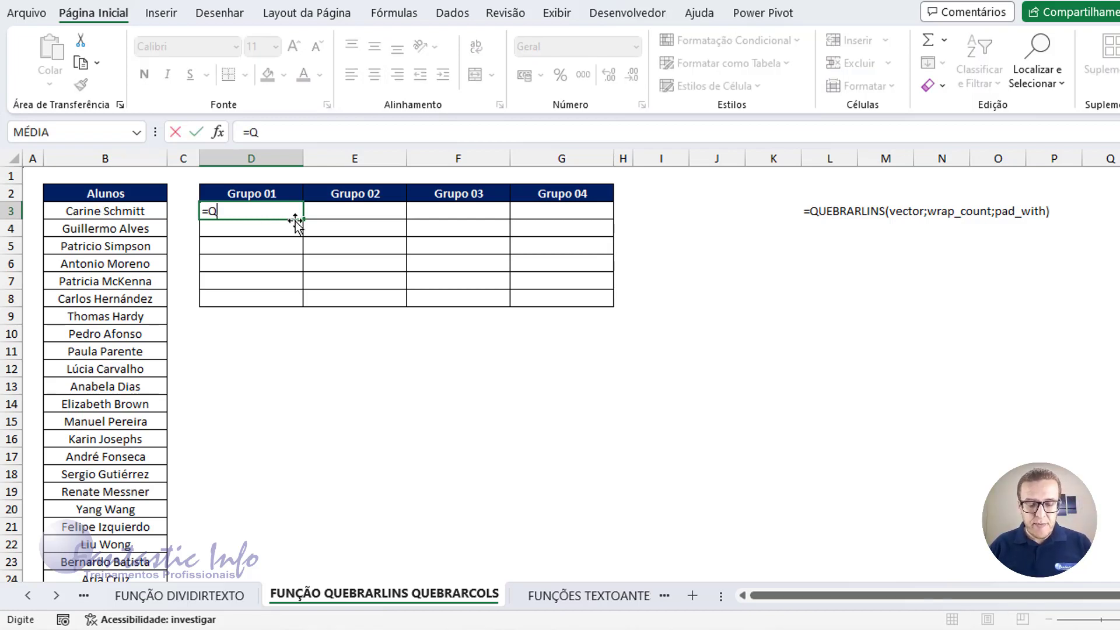
{"action": "type", "text": "UEBRA"}
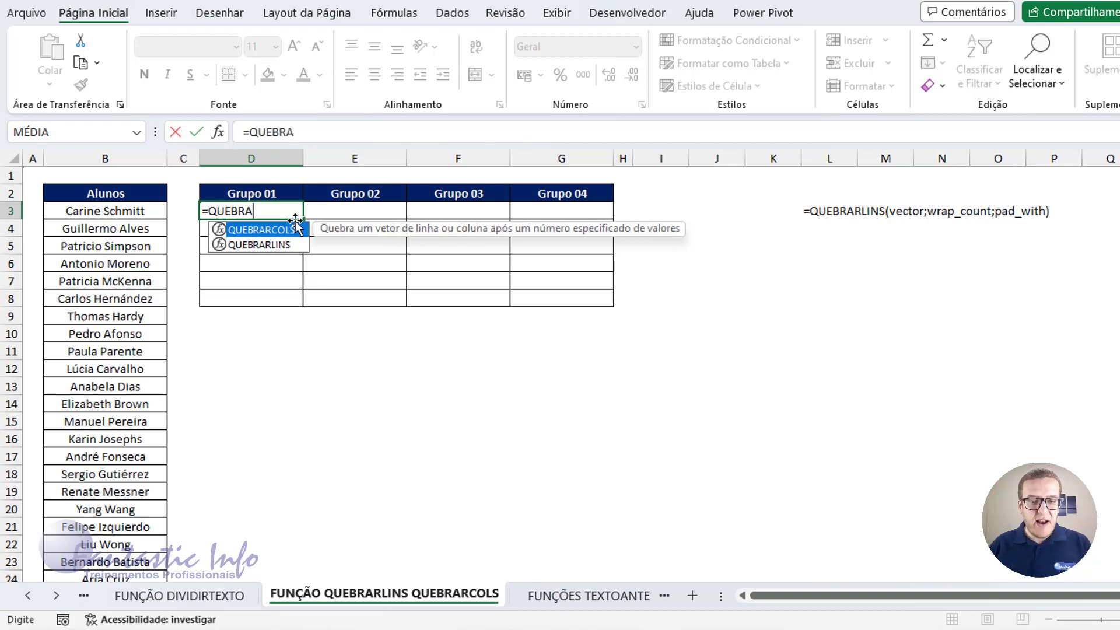
{"action": "double_click", "coordinate": [291, 245]}
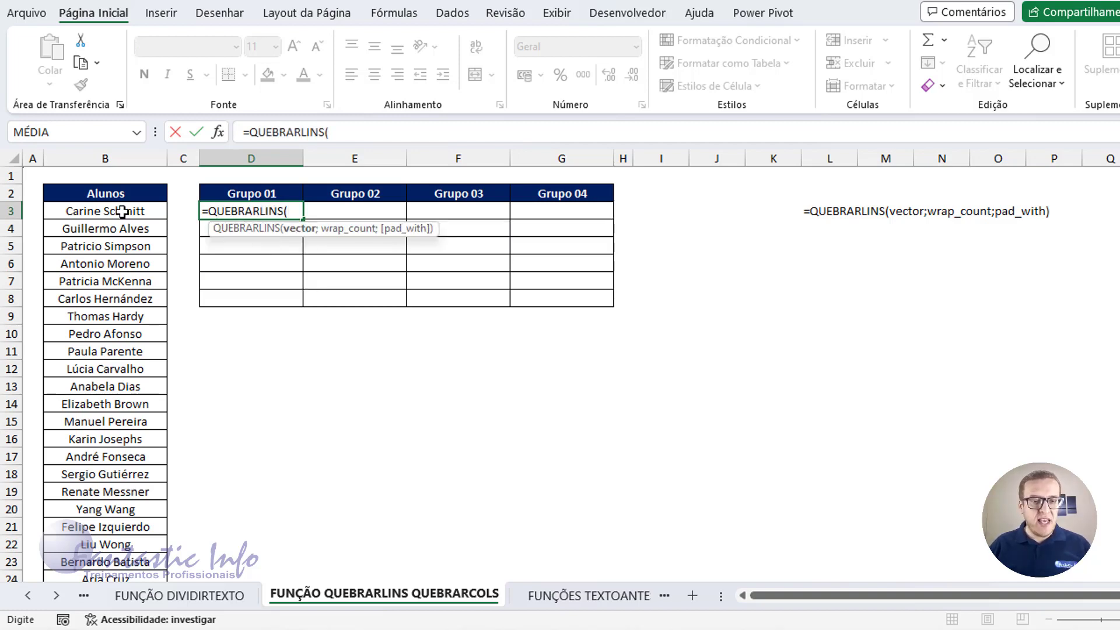
{"action": "left_click", "coordinate": [122, 211]}
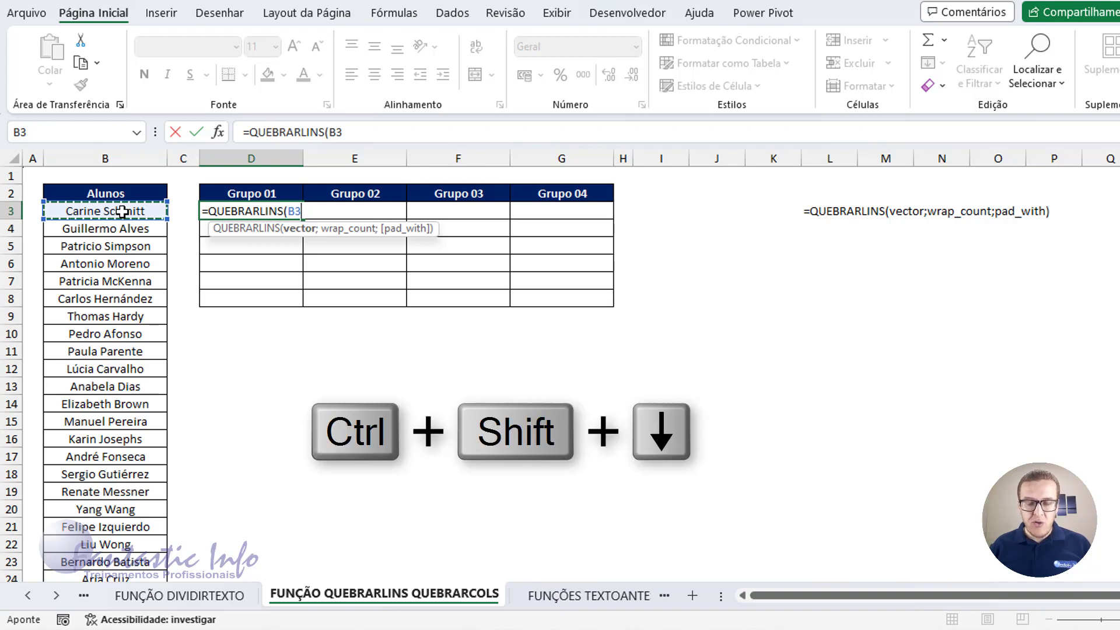
{"action": "key", "text": "ctrl+shift+Down"}
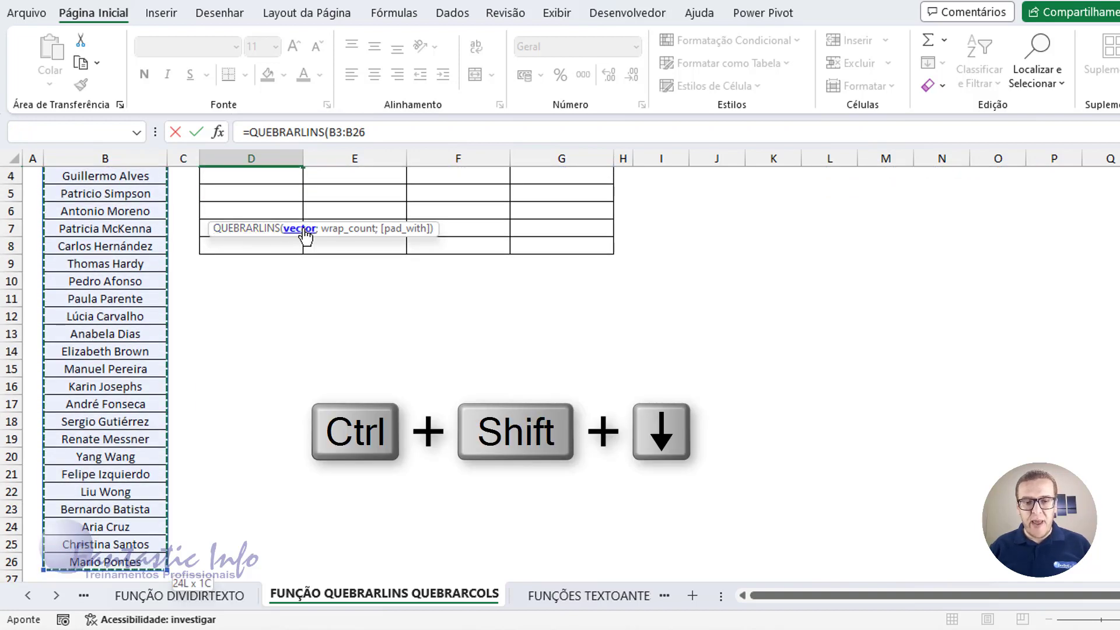
{"action": "type", "text": ";"}
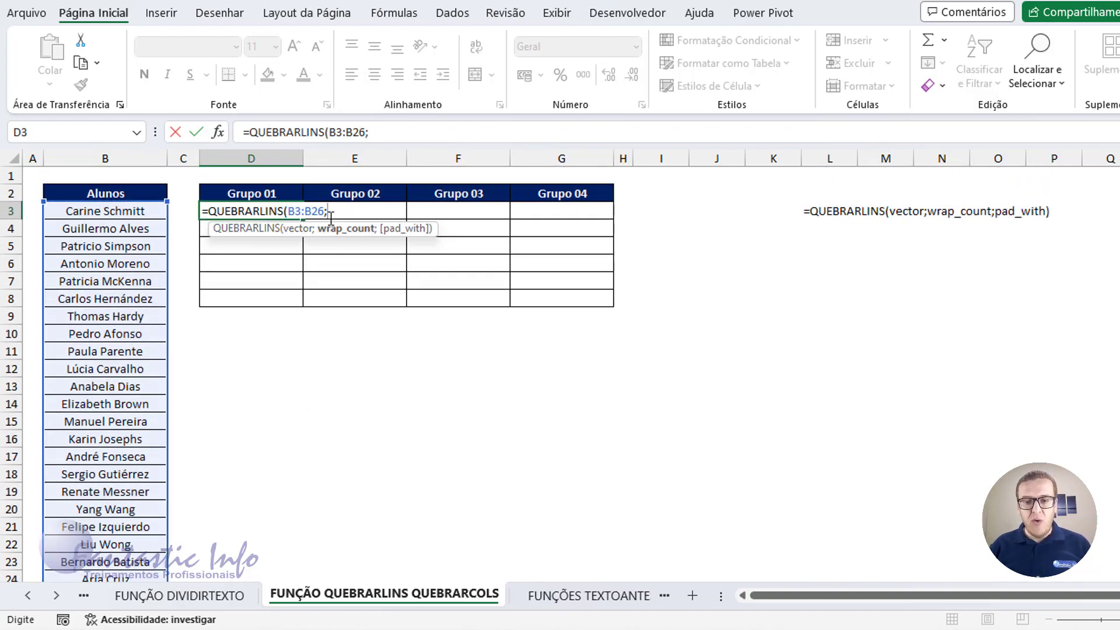
{"action": "type", "text": "4"}
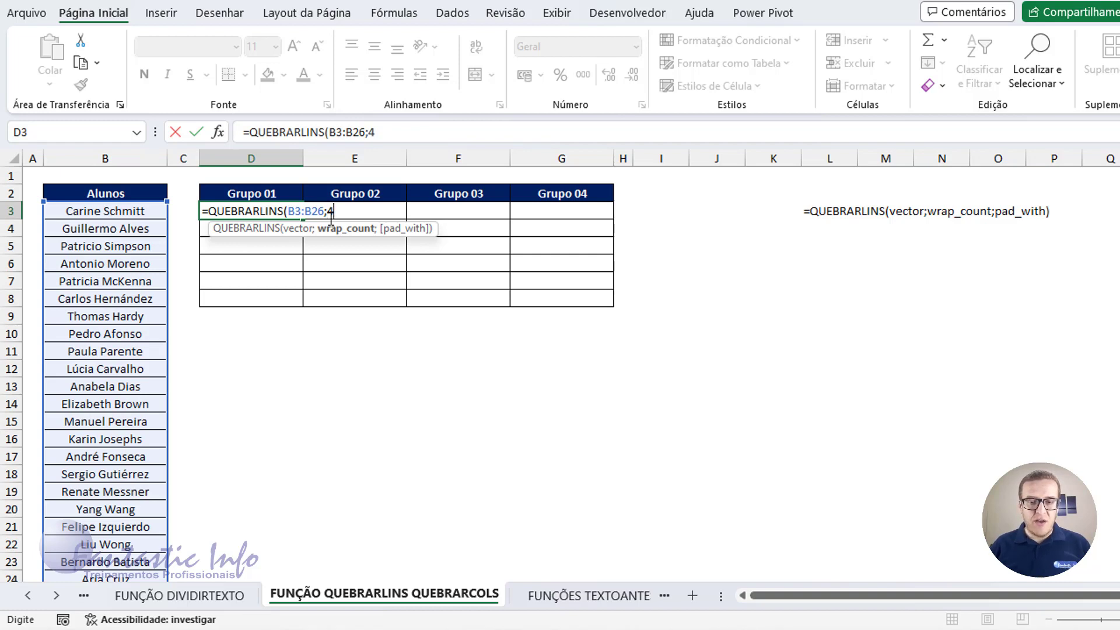
{"action": "type", "text": ";"}
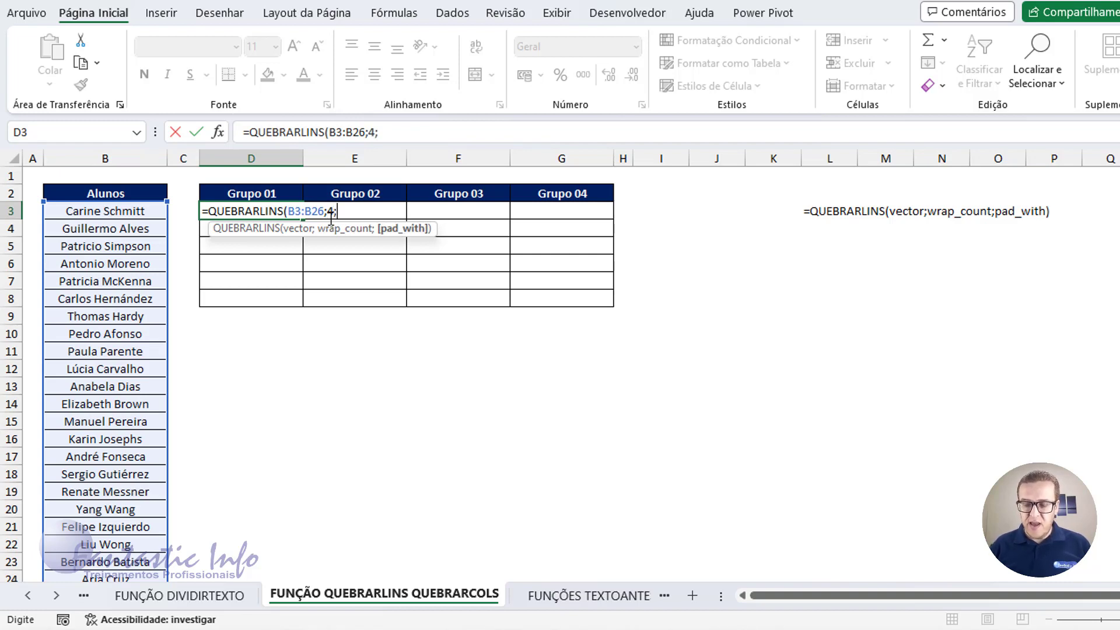
{"action": "type", "text": "6)"}
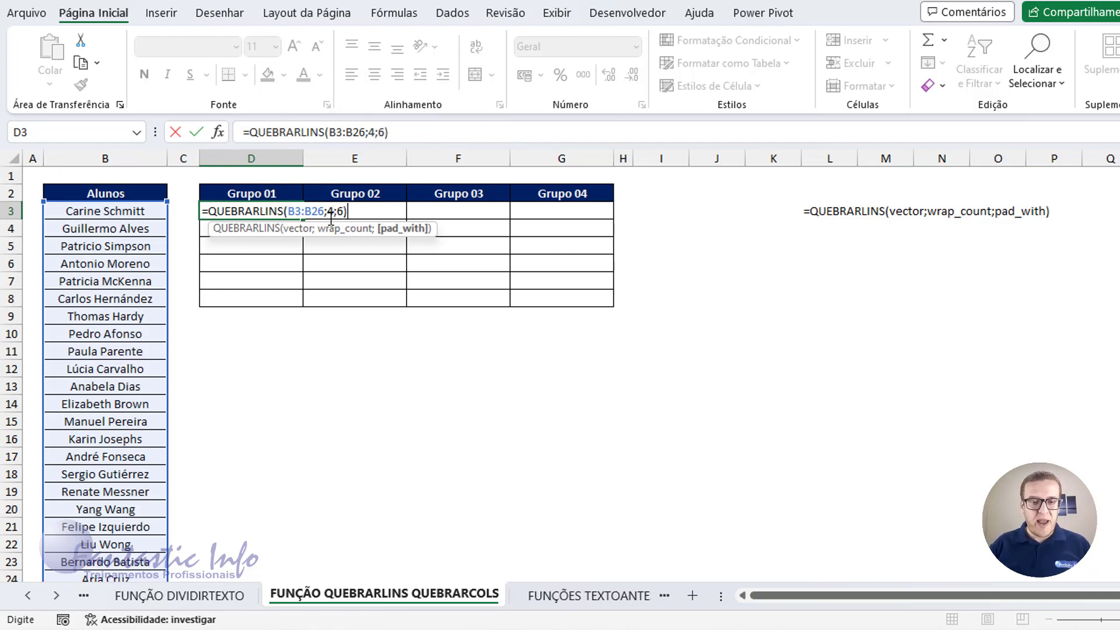
{"action": "key", "text": "Return"}
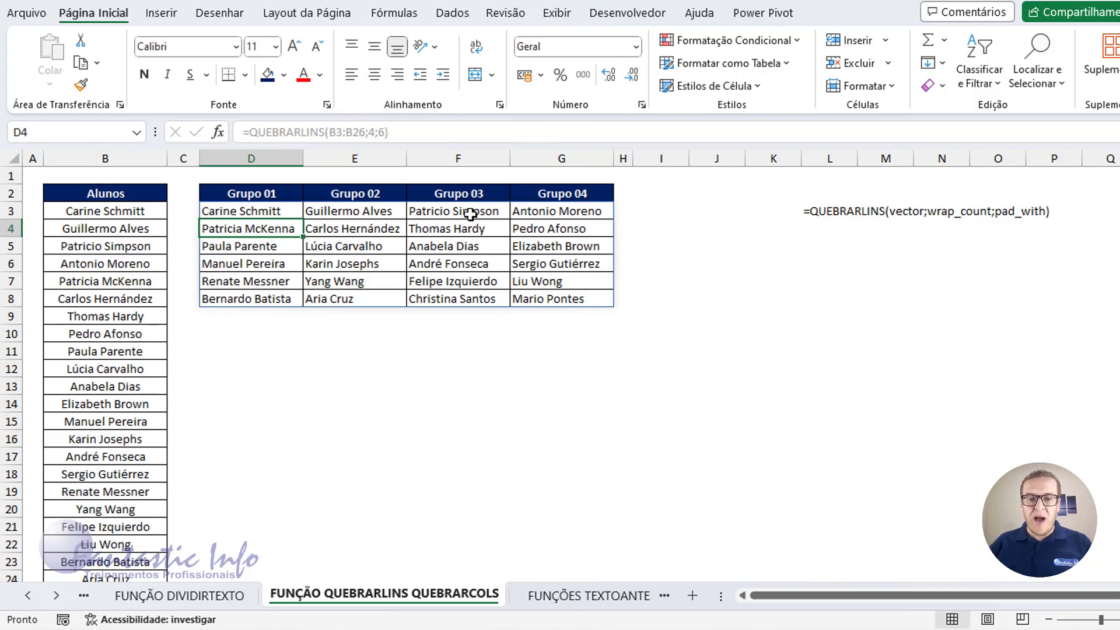
Compare the first two rows of the group table with the consecutive blocks of four names in the Alunos column
{"action": "left_click", "coordinate": [213, 214]}
{"action": "left_click", "coordinate": [353, 211]}
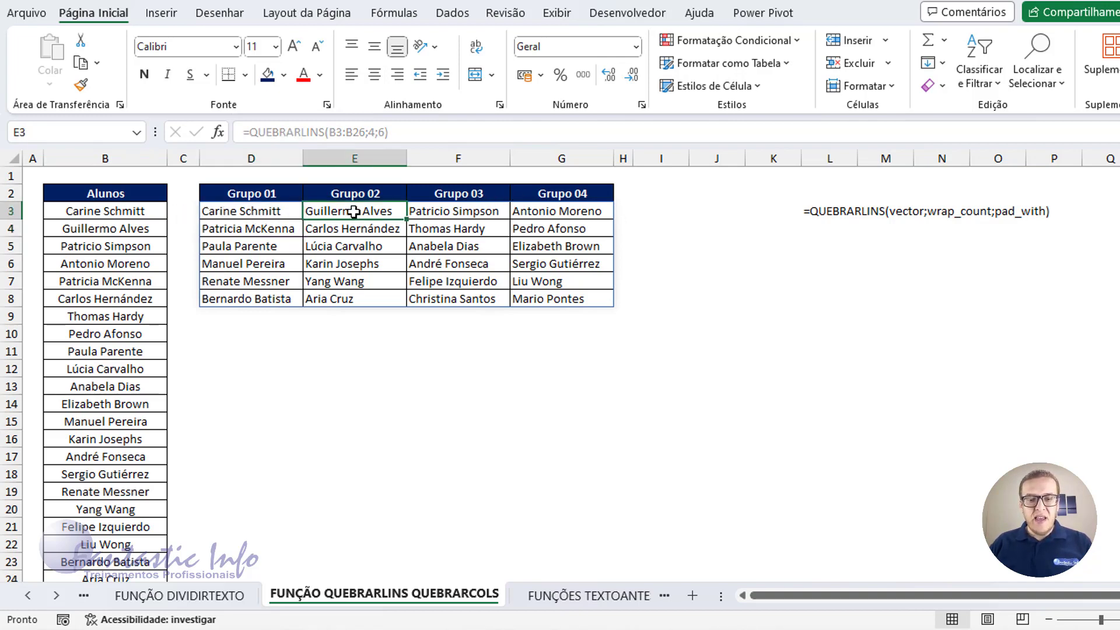
{"action": "left_click", "coordinate": [495, 210]}
{"action": "left_click", "coordinate": [593, 210]}
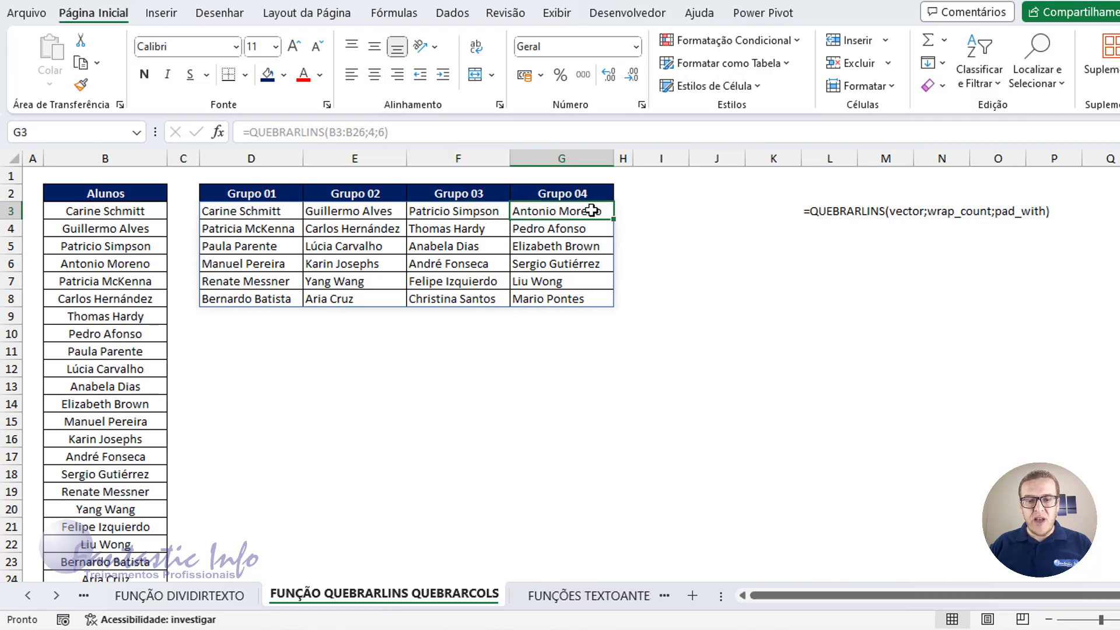
{"action": "left_click_drag", "start_coordinate": [251, 212], "coordinate": [583, 210]}
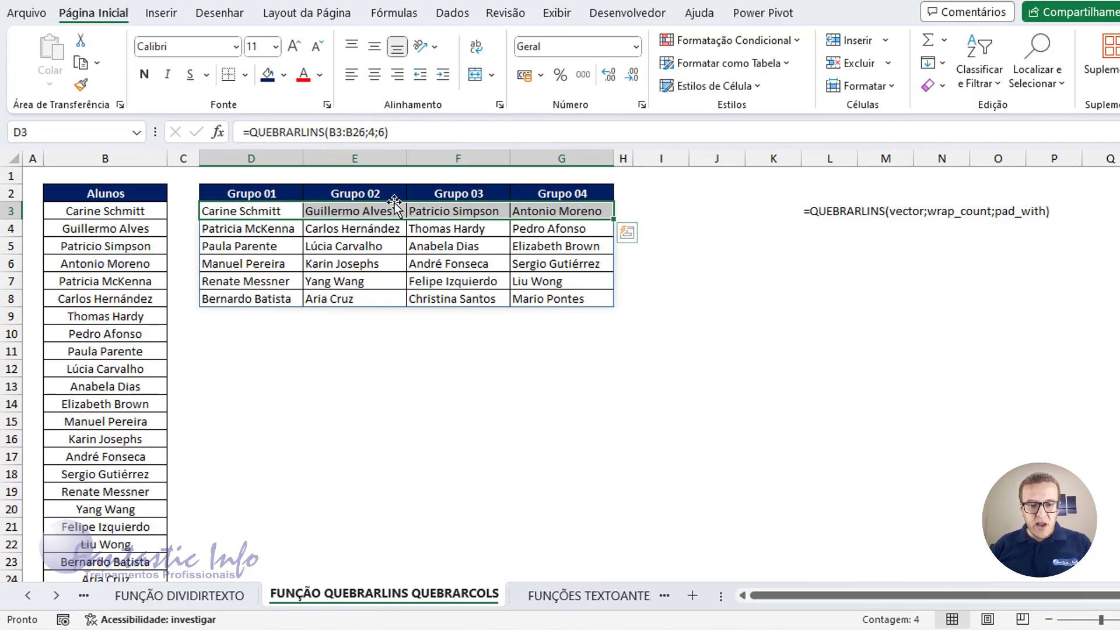
{"action": "left_click_drag", "start_coordinate": [243, 231], "coordinate": [545, 229]}
{"action": "left_click_drag", "start_coordinate": [73, 281], "coordinate": [88, 335]}
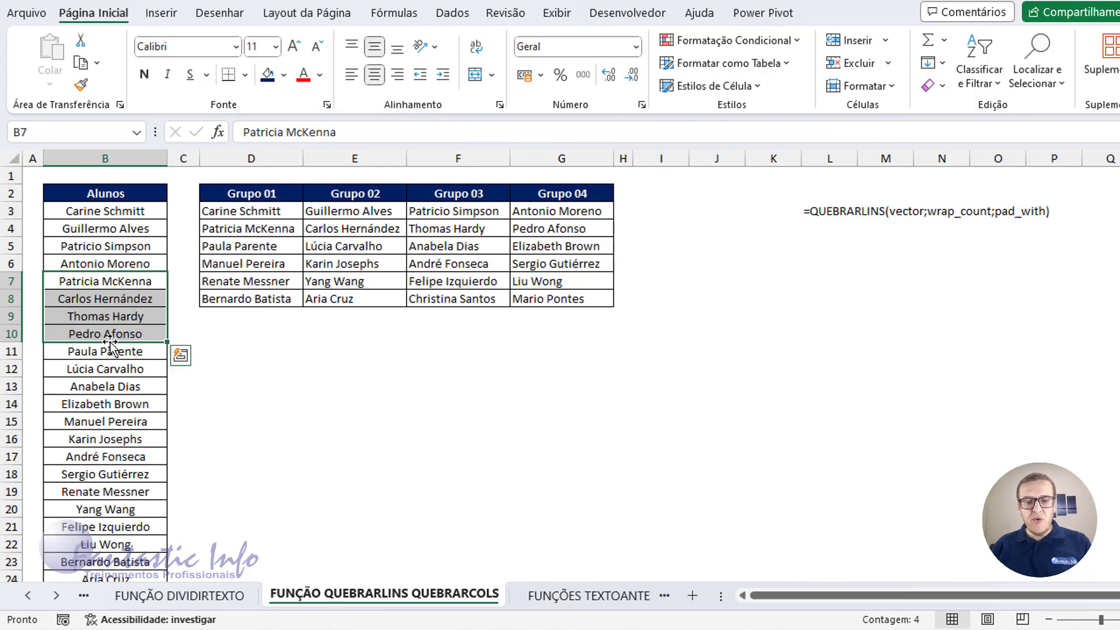
{"action": "left_click_drag", "start_coordinate": [211, 230], "coordinate": [548, 232]}
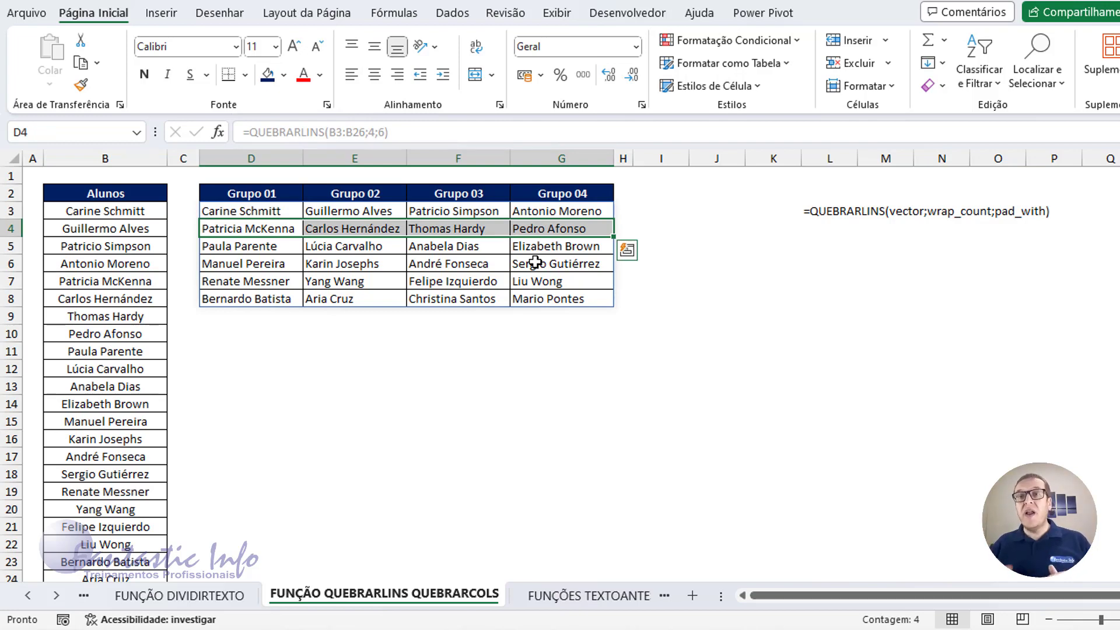
Replace QUEBRARLINS with QUEBRARCOLS in the D3 formula and compare Grupo 01 with the first four Alunos names
{"action": "double_click", "coordinate": [288, 211]}
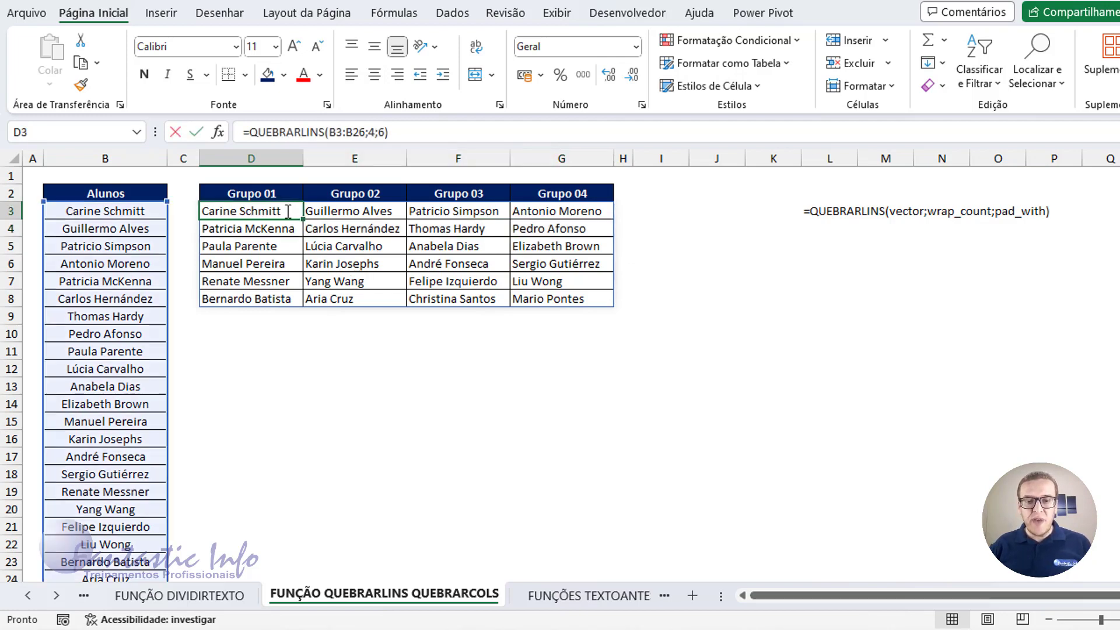
{"action": "left_click", "coordinate": [306, 131]}
{"action": "left_click_drag", "start_coordinate": [308, 132], "coordinate": [325, 132]}
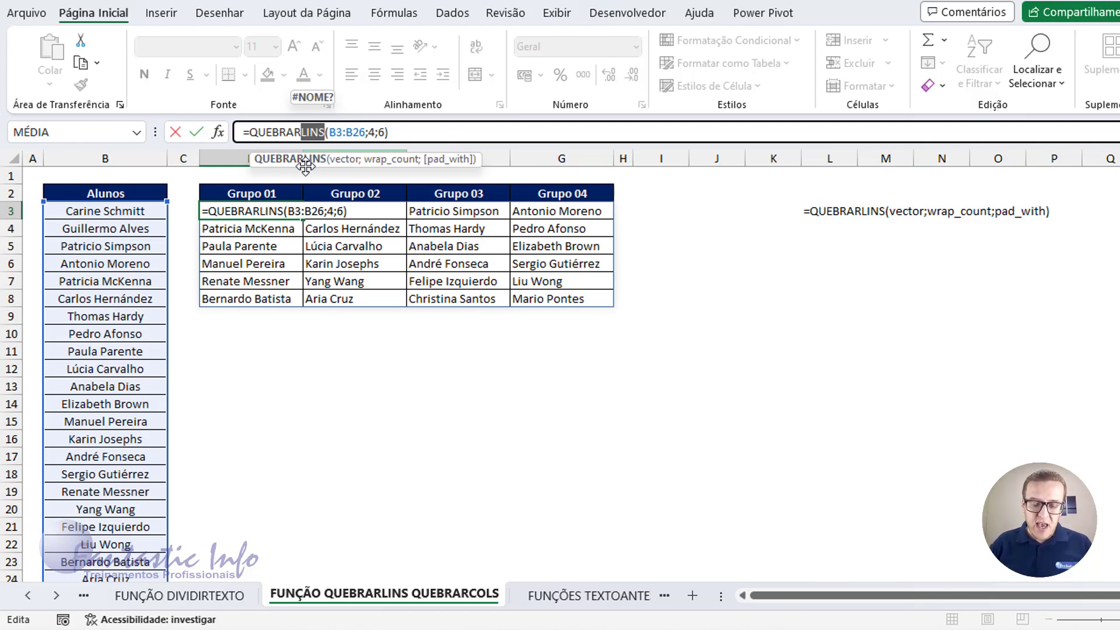
{"action": "type", "text": "COLS"}
{"action": "key", "text": "Return"}
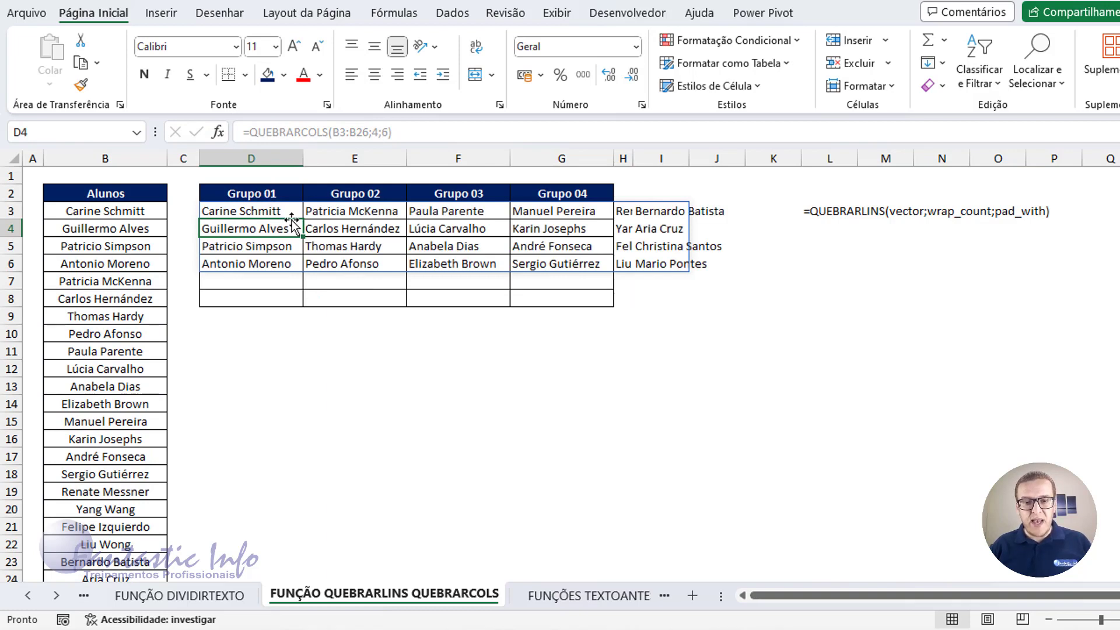
{"action": "left_click_drag", "start_coordinate": [268, 211], "coordinate": [267, 255]}
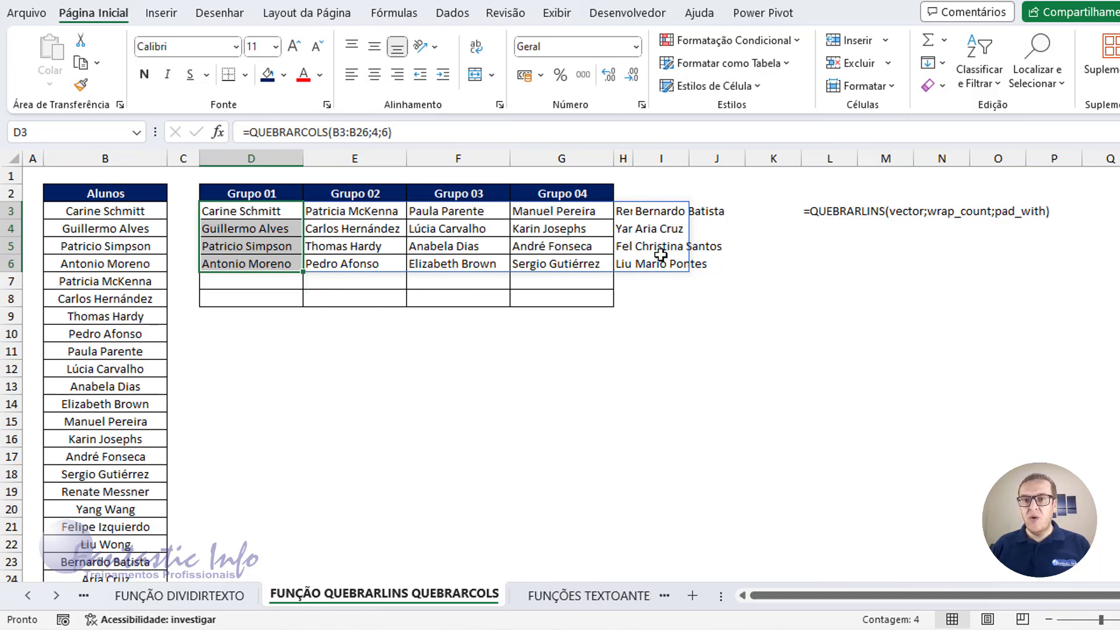
{"action": "left_click_drag", "start_coordinate": [239, 217], "coordinate": [245, 269]}
{"action": "left_click_drag", "start_coordinate": [119, 213], "coordinate": [117, 265]}
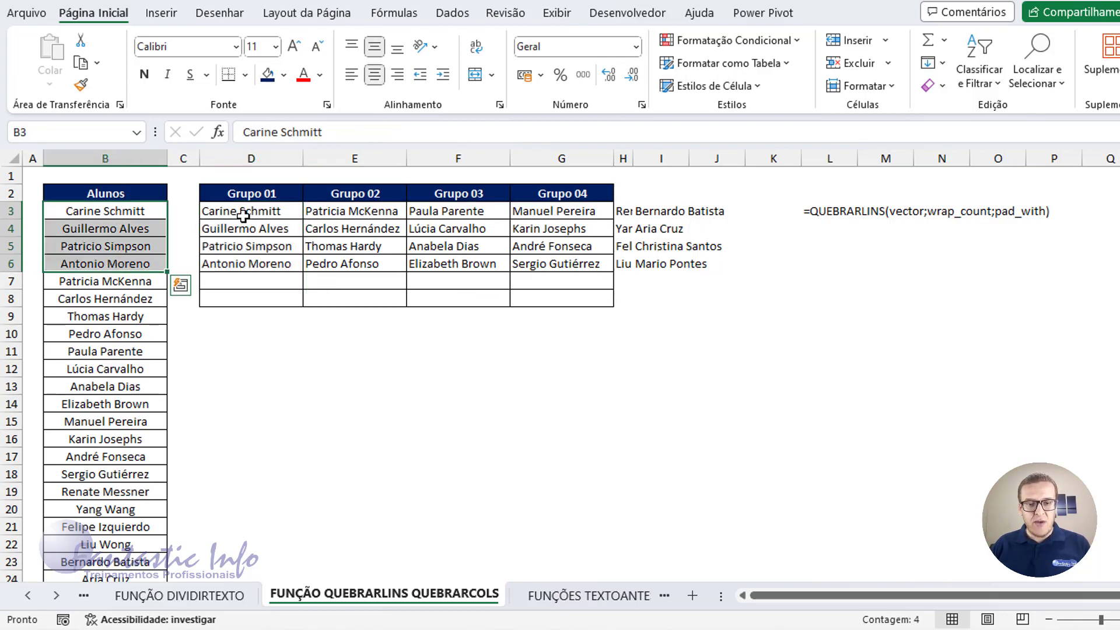
Set the QUEBRARCOLS formula in D3 to a wrap_count of 6 and a pad_with of 4
{"action": "left_click", "coordinate": [282, 213]}
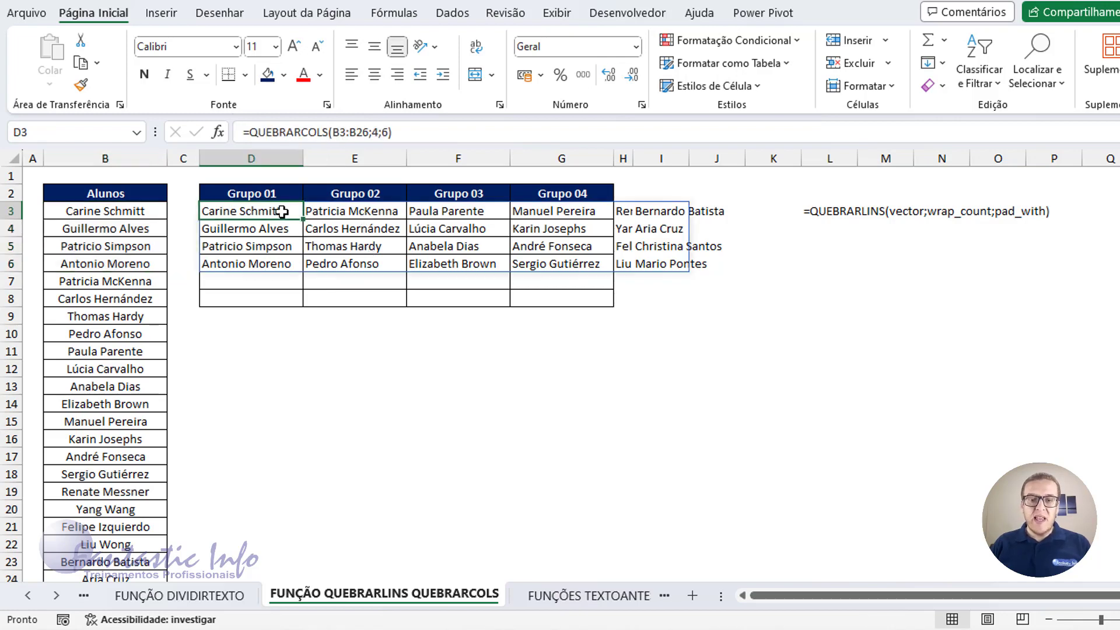
{"action": "left_click", "coordinate": [370, 133]}
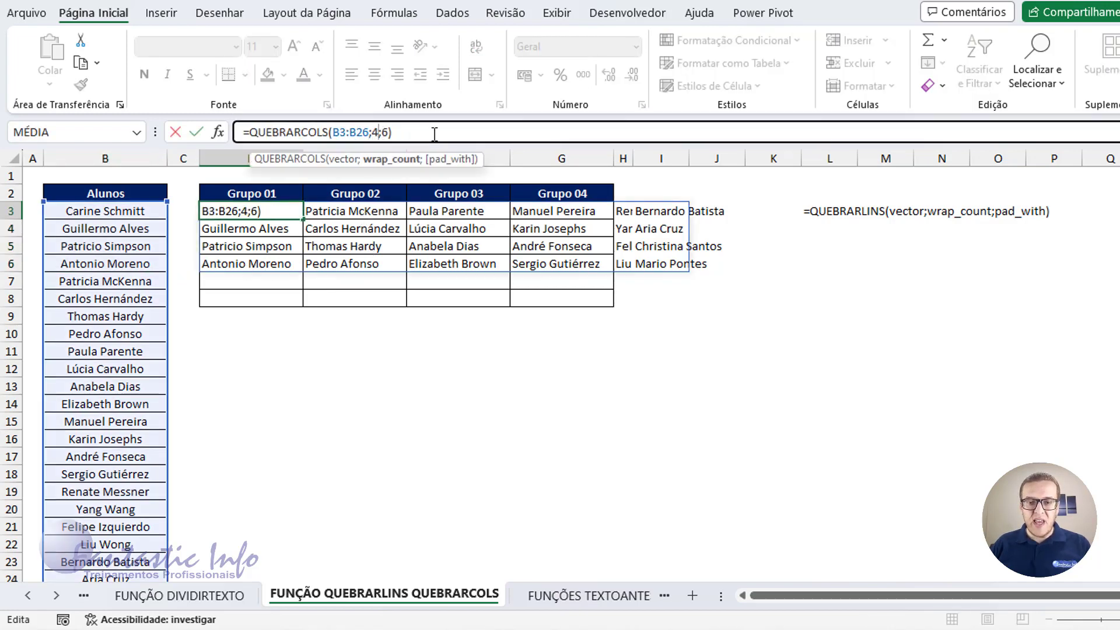
{"action": "key", "text": "BackSpace"}
{"action": "type", "text": "6"}
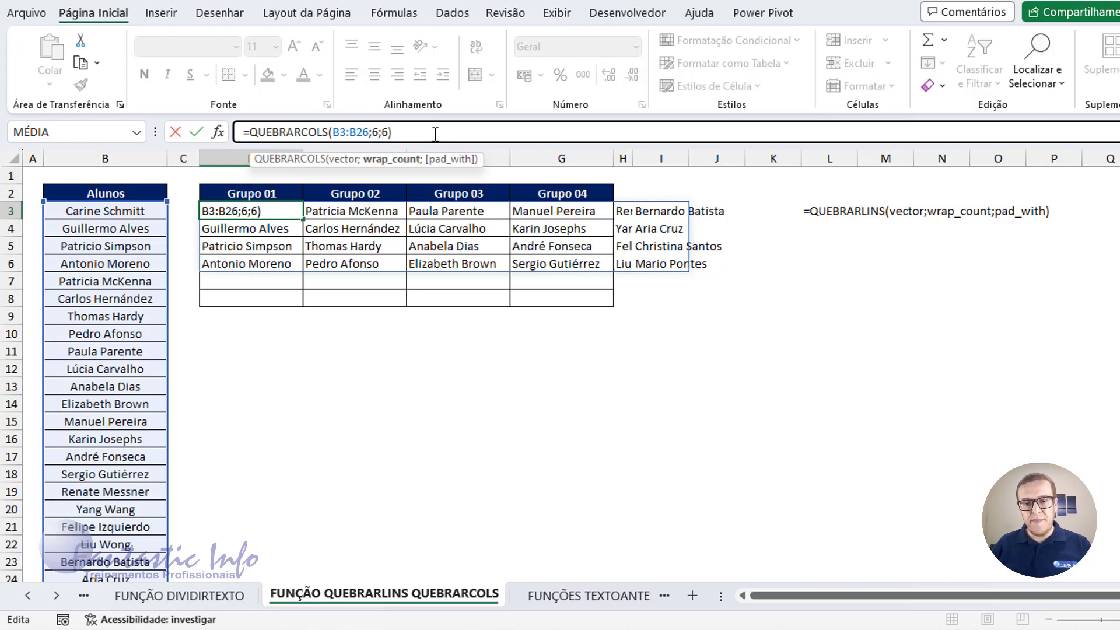
{"action": "left_click", "coordinate": [436, 133]}
{"action": "key", "text": "BackSpace"}
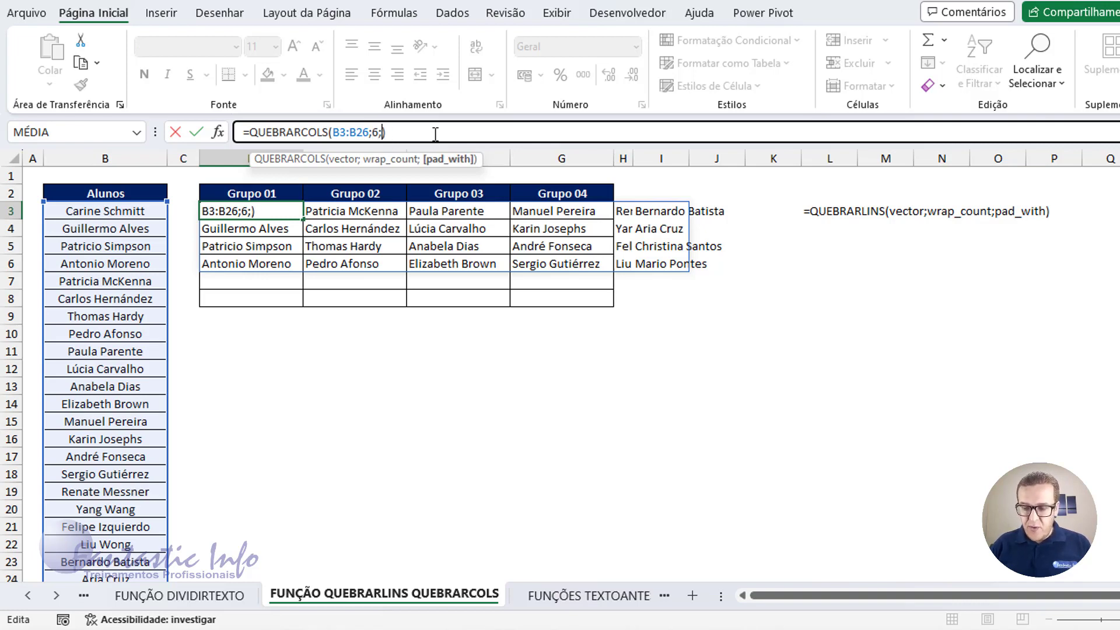
{"action": "type", "text": "4"}
{"action": "key", "text": "Return"}
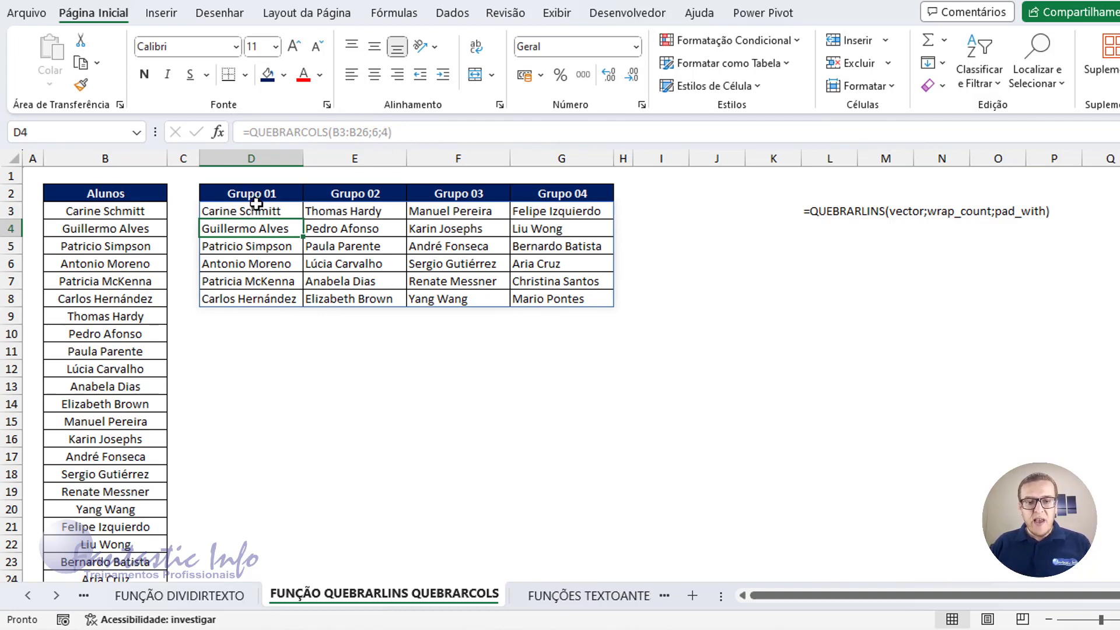
Compare the first blocks of six names in the Alunos list with the group columns
{"action": "left_click_drag", "start_coordinate": [111, 214], "coordinate": [111, 298]}
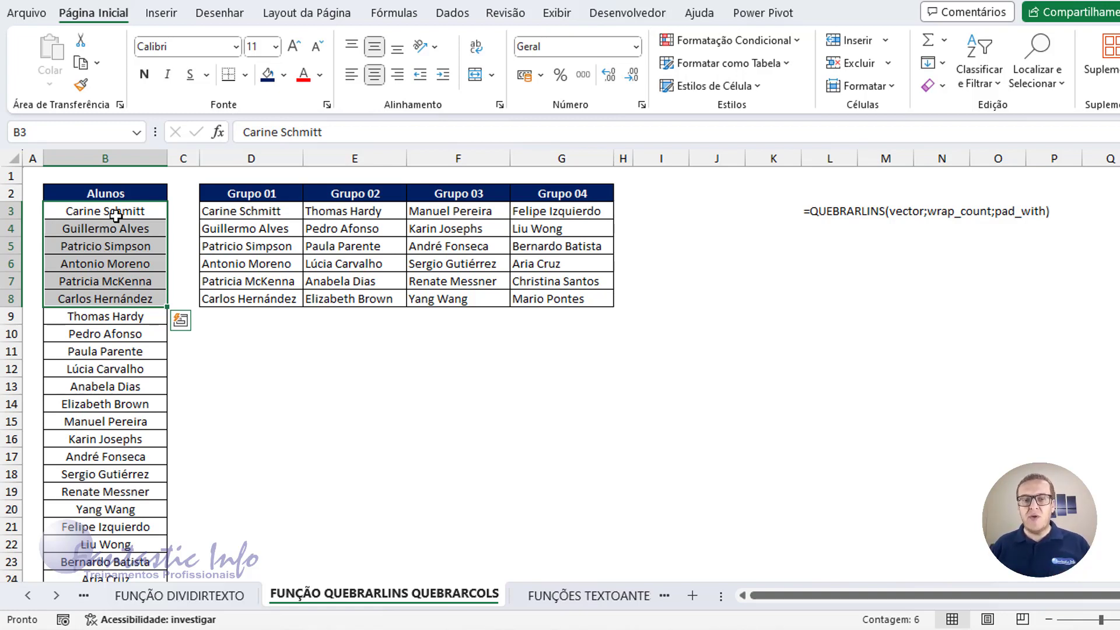
{"action": "left_click_drag", "start_coordinate": [116, 216], "coordinate": [114, 298]}
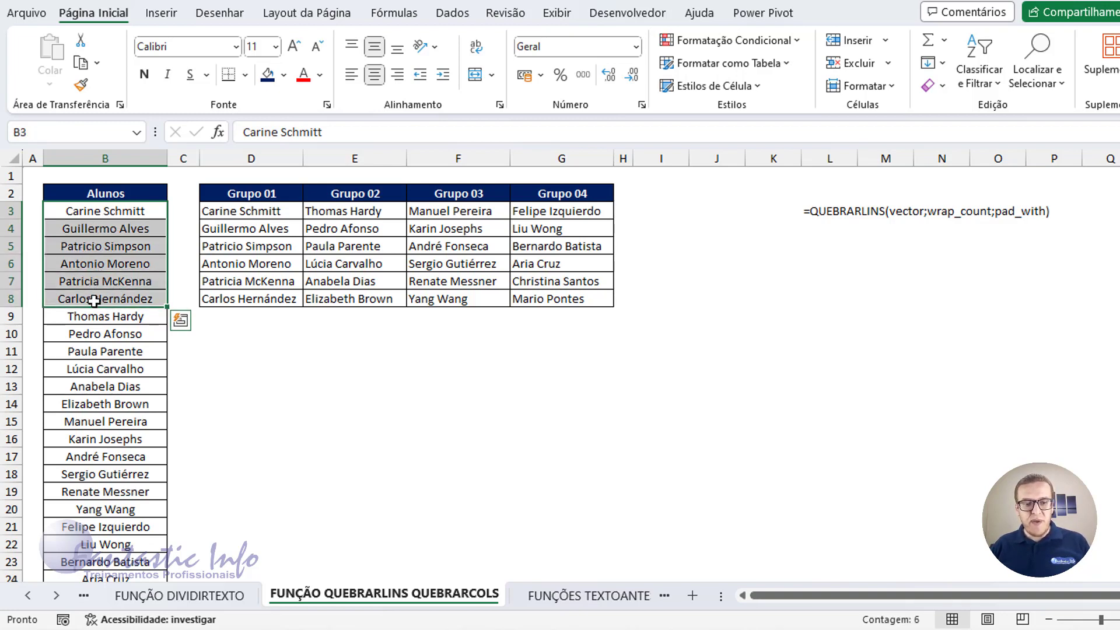
{"action": "left_click_drag", "start_coordinate": [231, 207], "coordinate": [239, 299]}
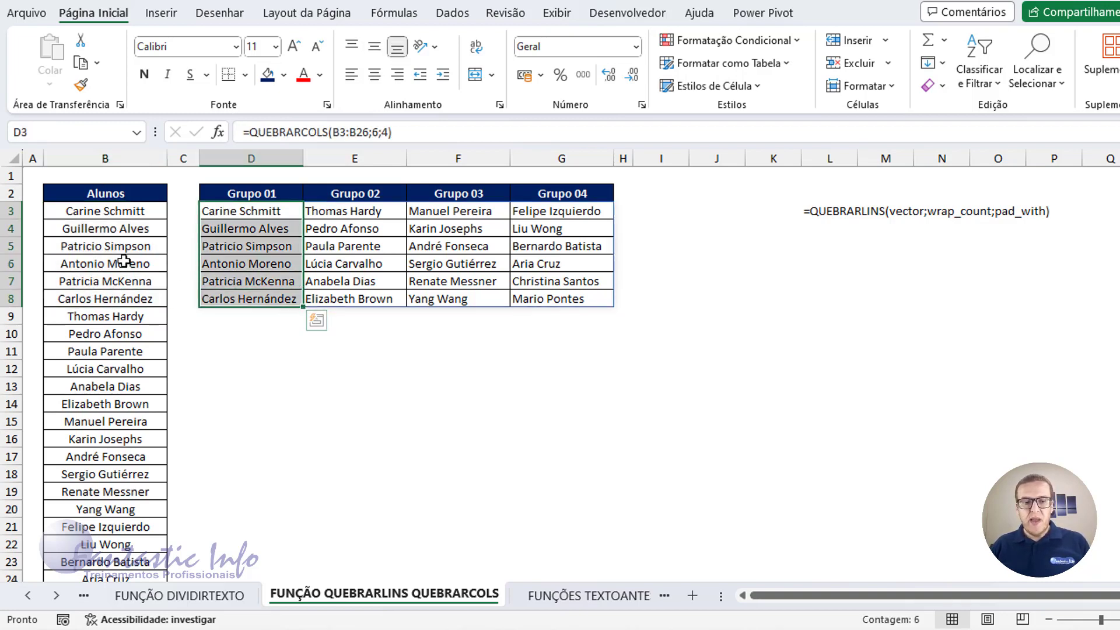
{"action": "left_click_drag", "start_coordinate": [104, 319], "coordinate": [108, 406]}
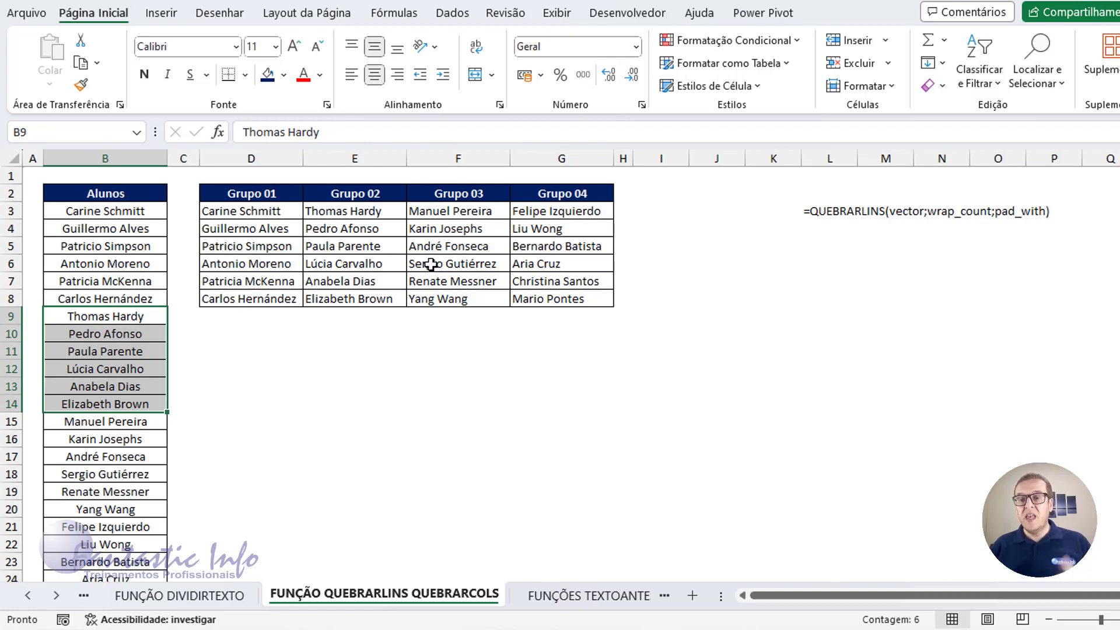
{"action": "left_click", "coordinate": [257, 216]}
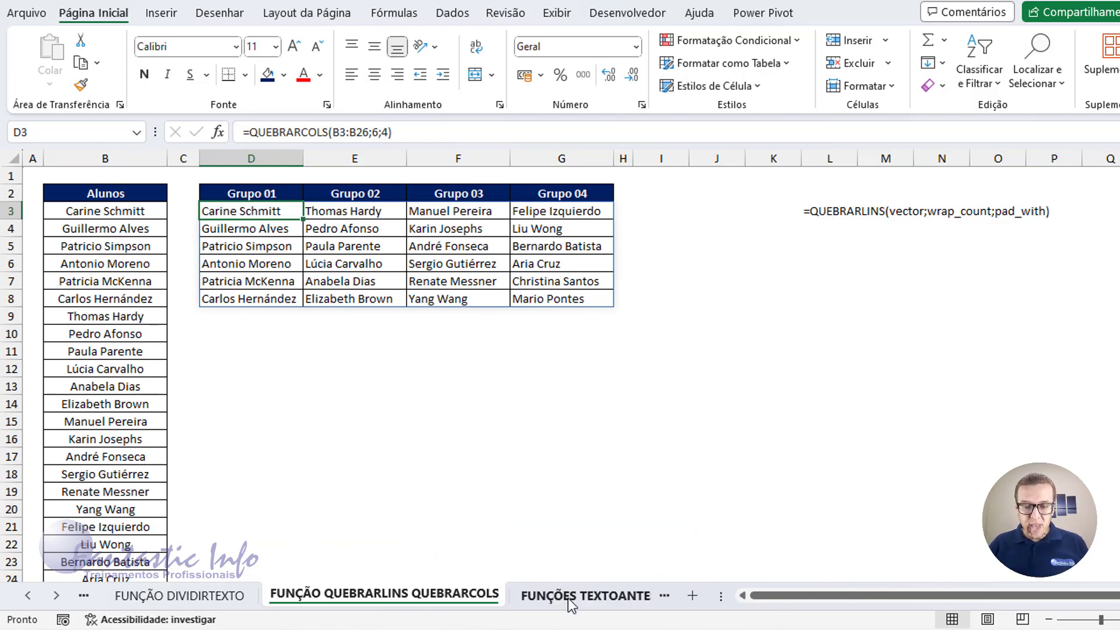
Open the FUNÇÕES TEXTOANTES TEXTODEPOIS worksheet
{"action": "left_click", "coordinate": [56, 596]}
{"action": "left_click", "coordinate": [56, 596]}
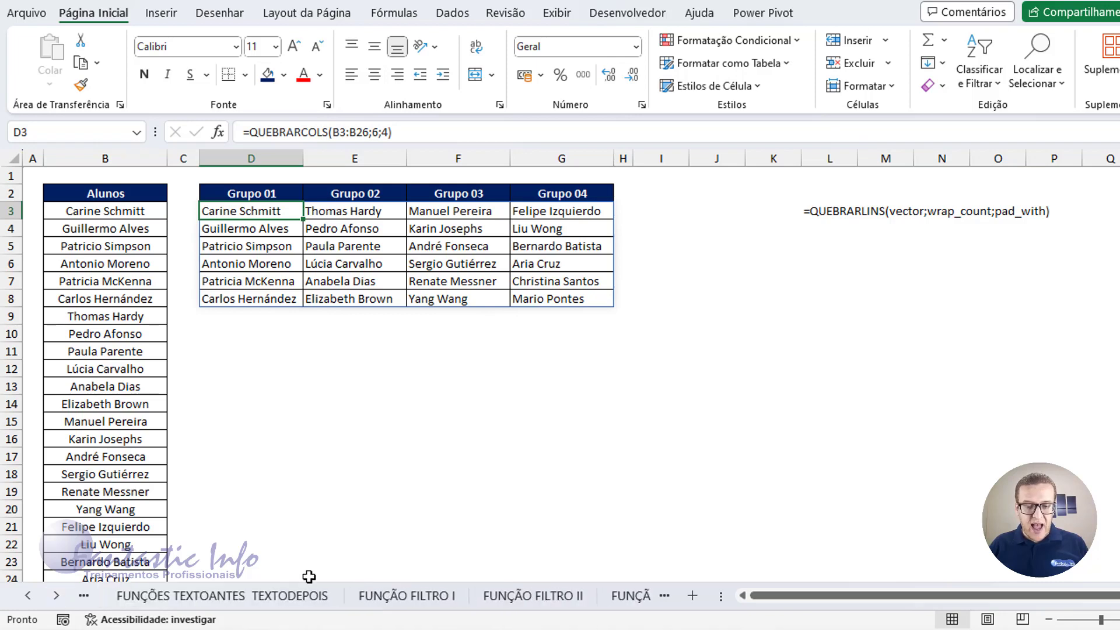
{"action": "left_click", "coordinate": [254, 598]}
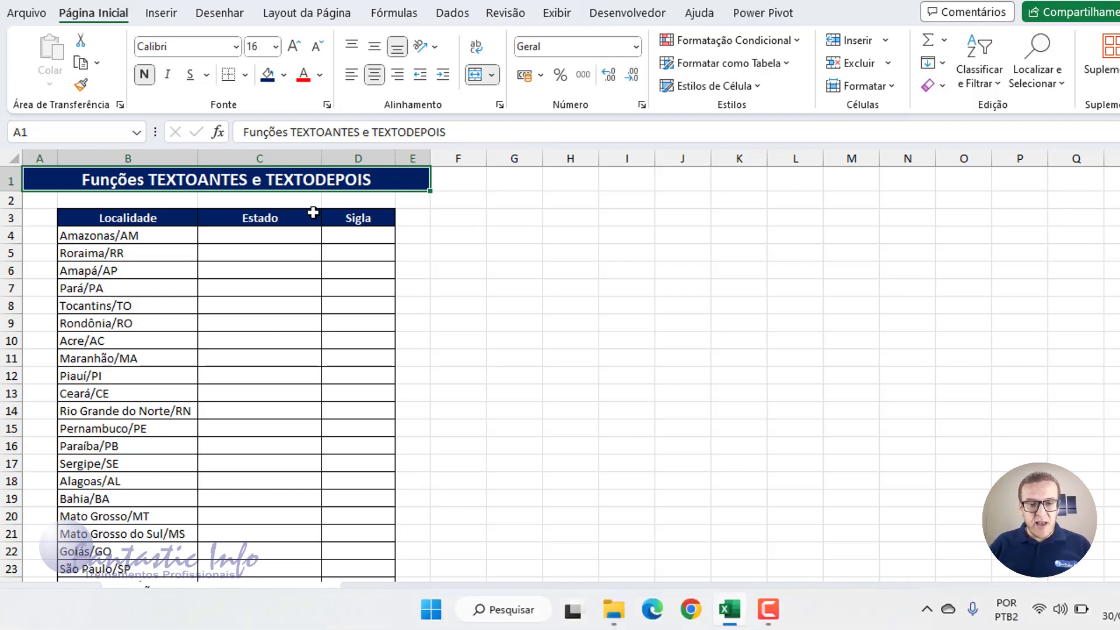
Enter =TEXTOANTES(B4;"/") in C4 and fill it down the Estado column
{"action": "left_click", "coordinate": [279, 232]}
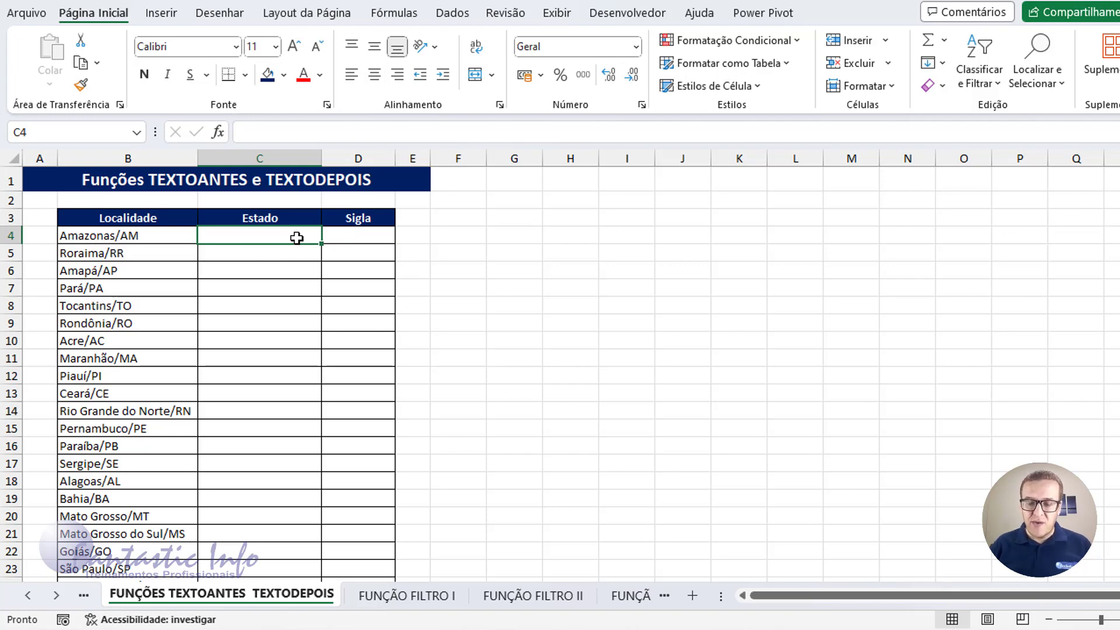
{"action": "type", "text": "=TEXTO"}
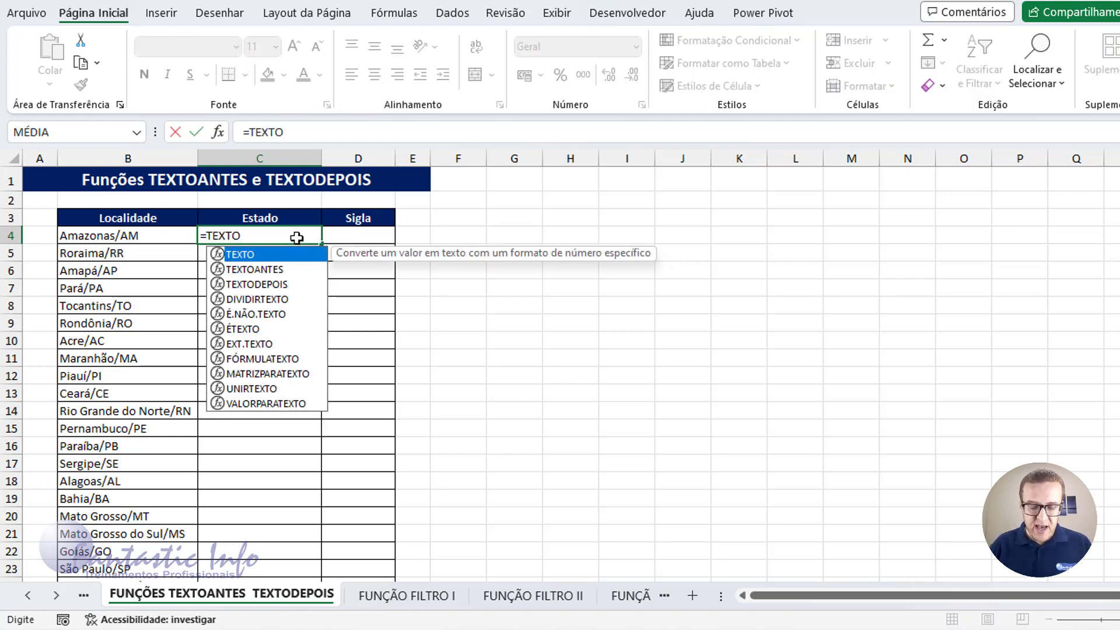
{"action": "key", "text": "Down"}
{"action": "key", "text": "Tab"}
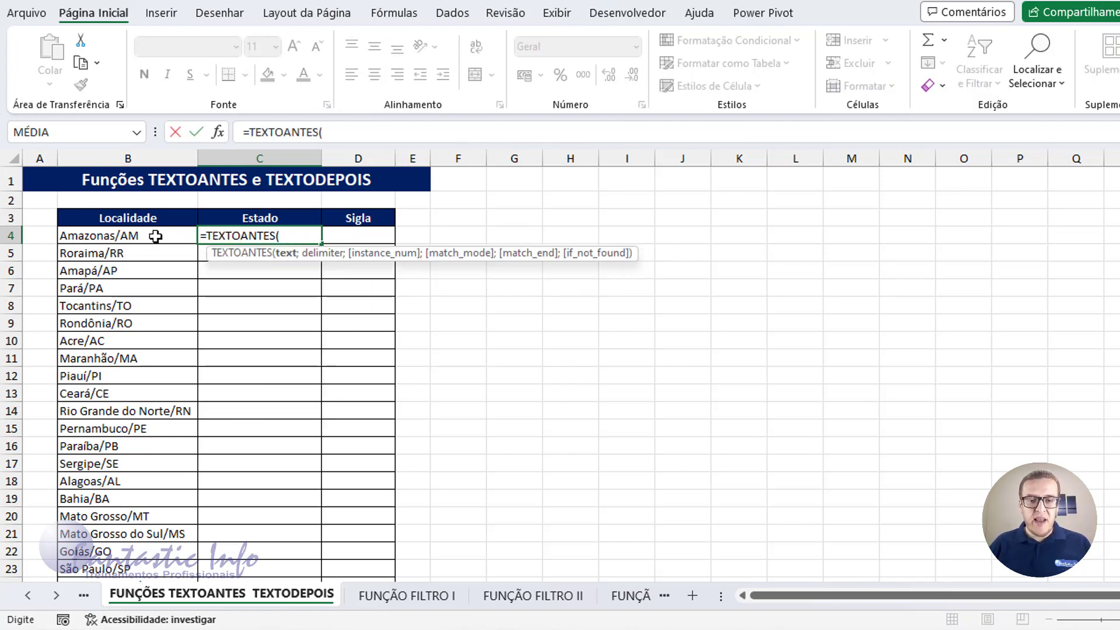
{"action": "left_click", "coordinate": [153, 235]}
{"action": "type", "text": ";"}
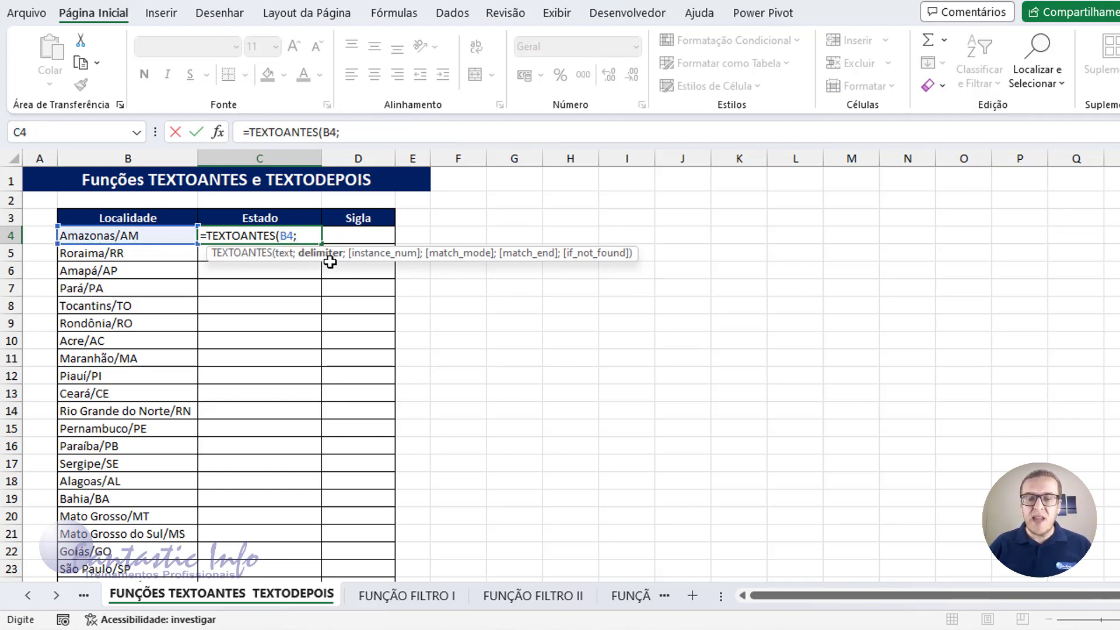
{"action": "type", "text": "\""}
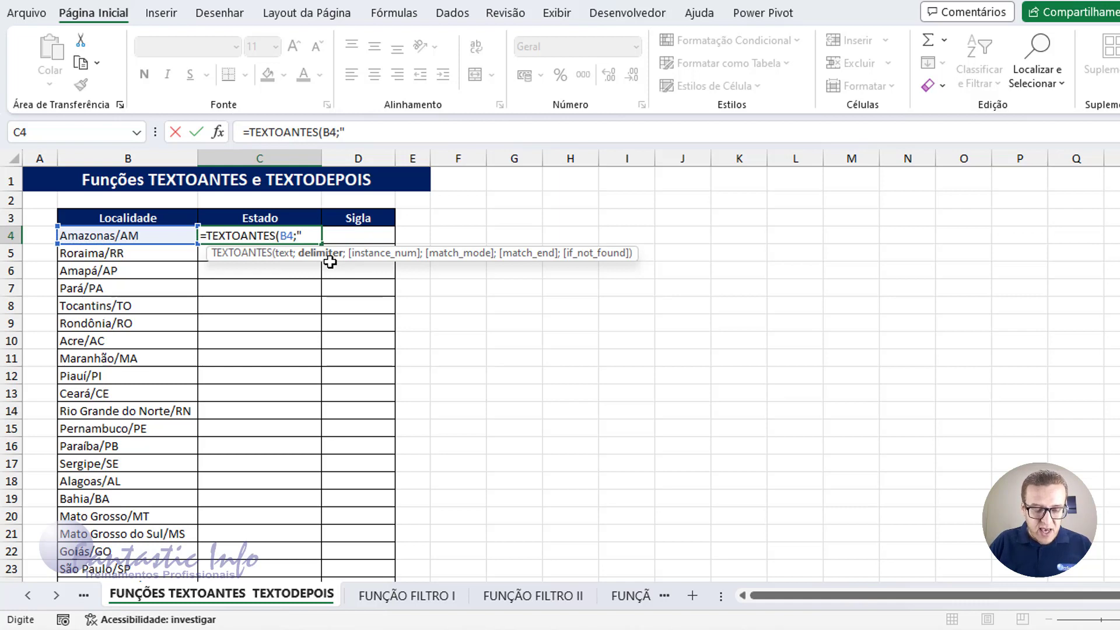
{"action": "type", "text": "/"}
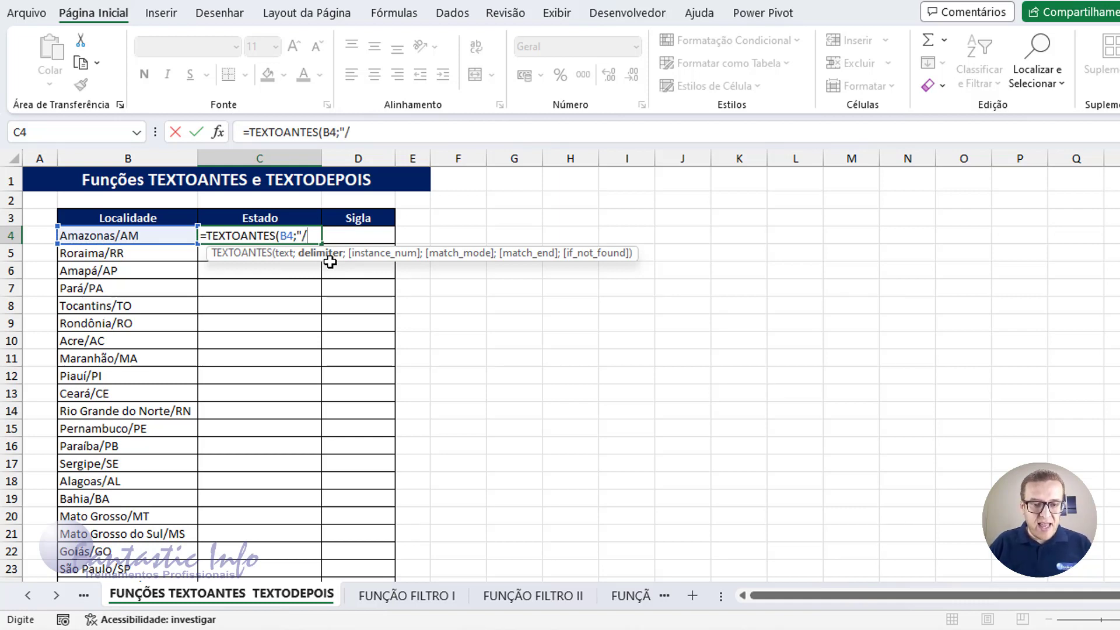
{"action": "type", "text": "\""}
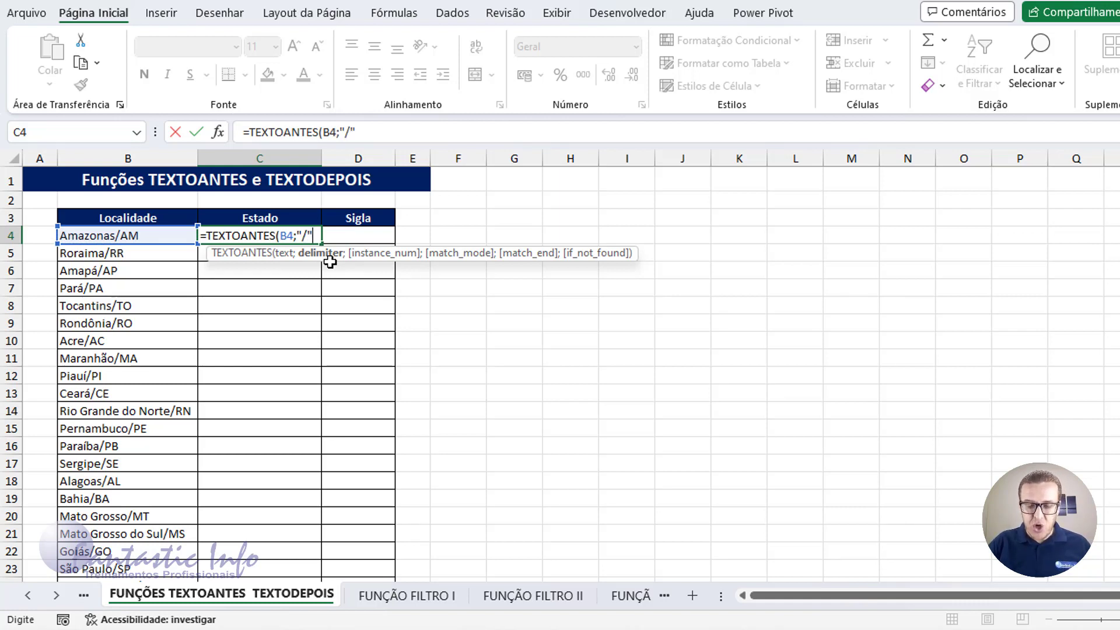
{"action": "type", "text": ")"}
{"action": "key", "text": "Return"}
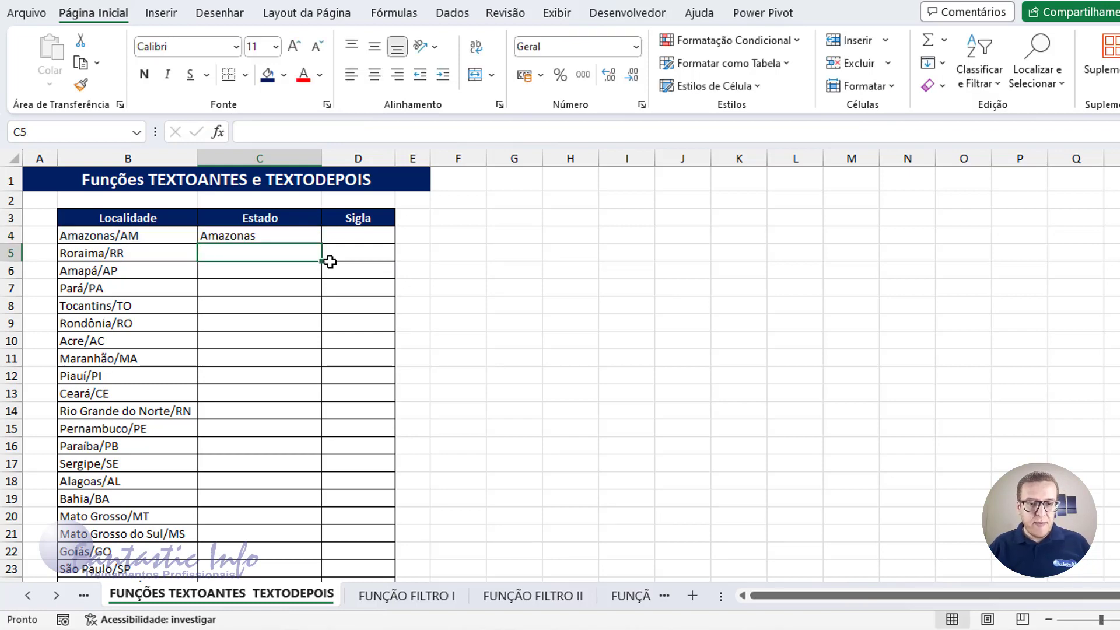
{"action": "left_click", "coordinate": [280, 241]}
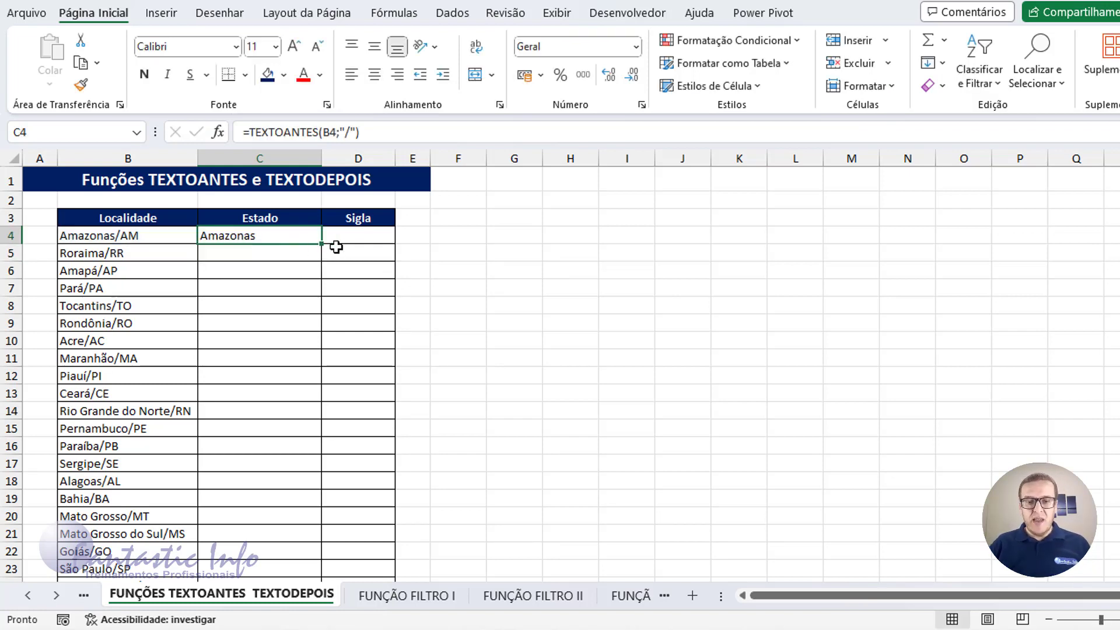
{"action": "double_click", "coordinate": [322, 245]}
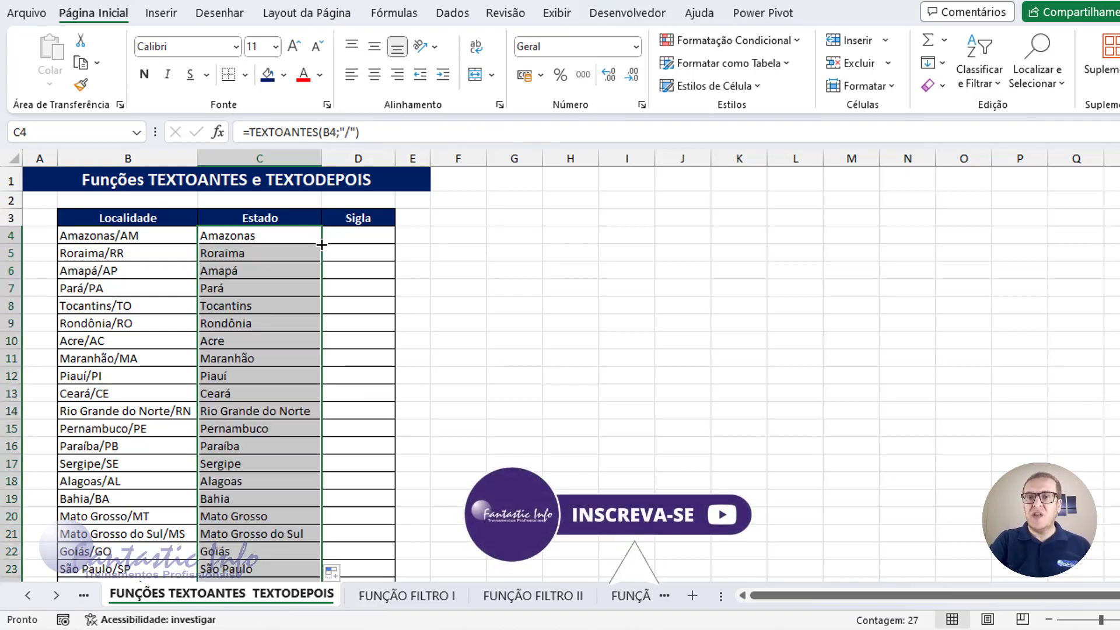
Enter =TEXTODEPOIS(B4;"/") in D4 and fill it down the Sigla column
{"action": "left_click", "coordinate": [375, 235]}
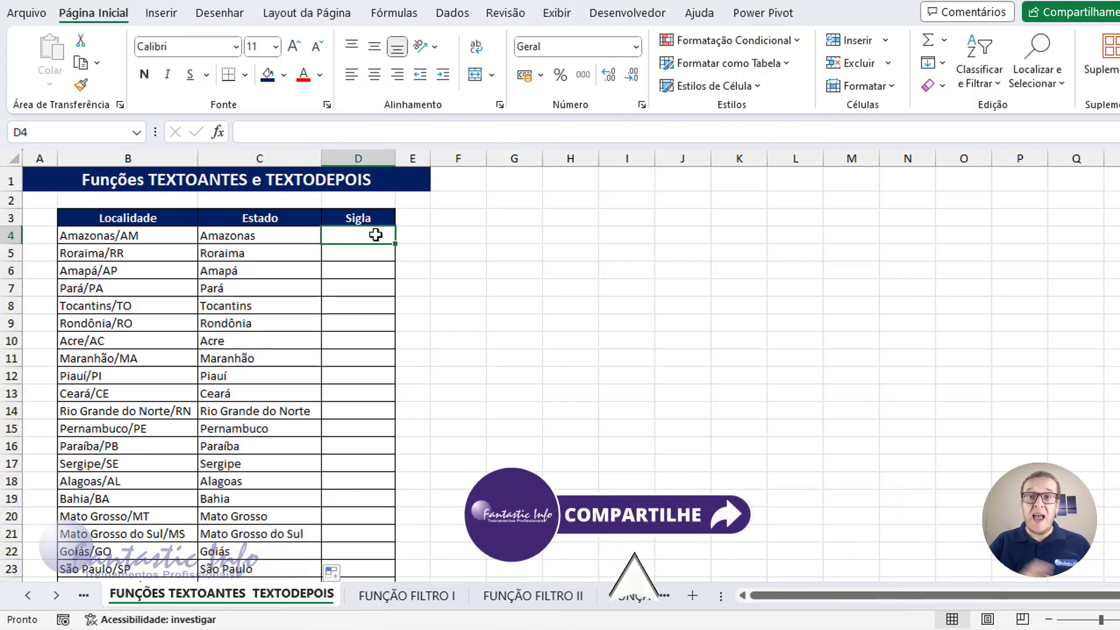
{"action": "type", "text": "="}
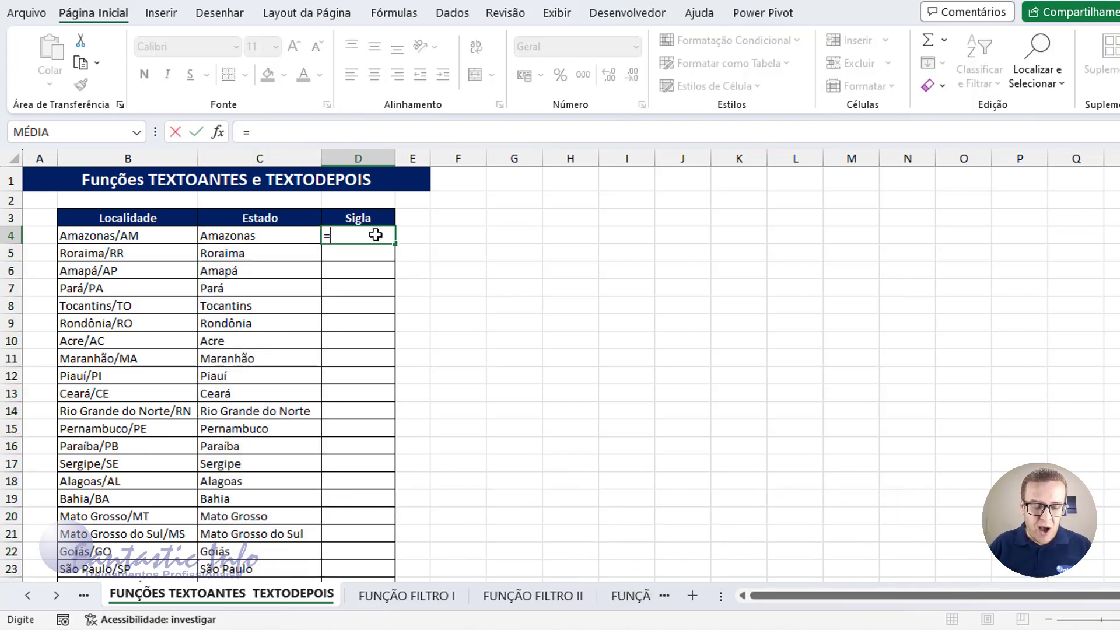
{"action": "type", "text": "TEXTODE"}
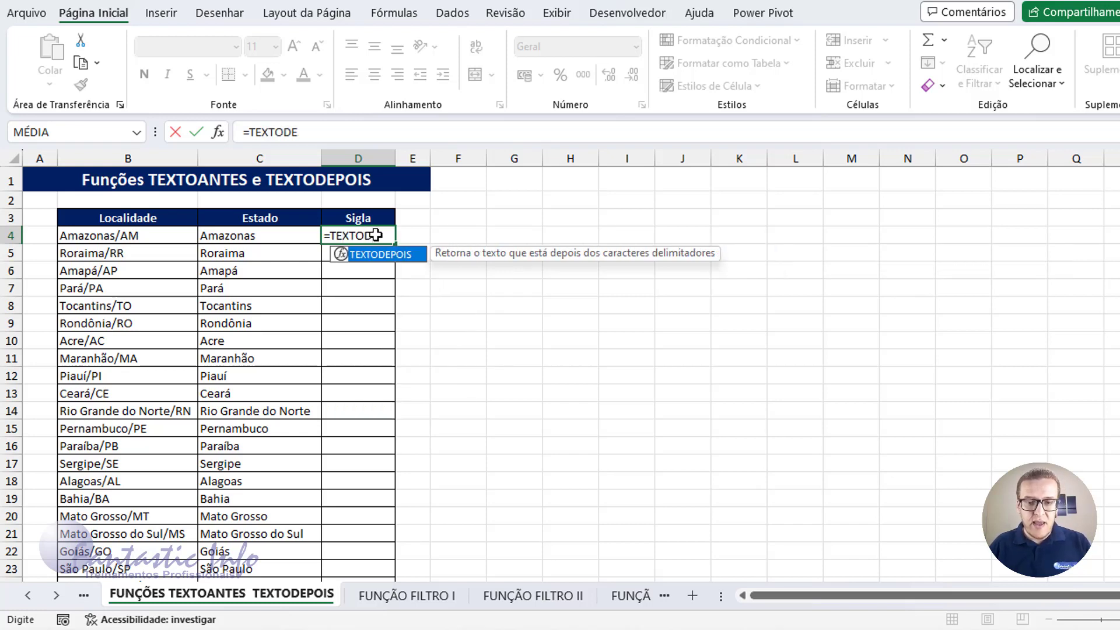
{"action": "key", "text": "Tab"}
{"action": "left_click", "coordinate": [148, 240]}
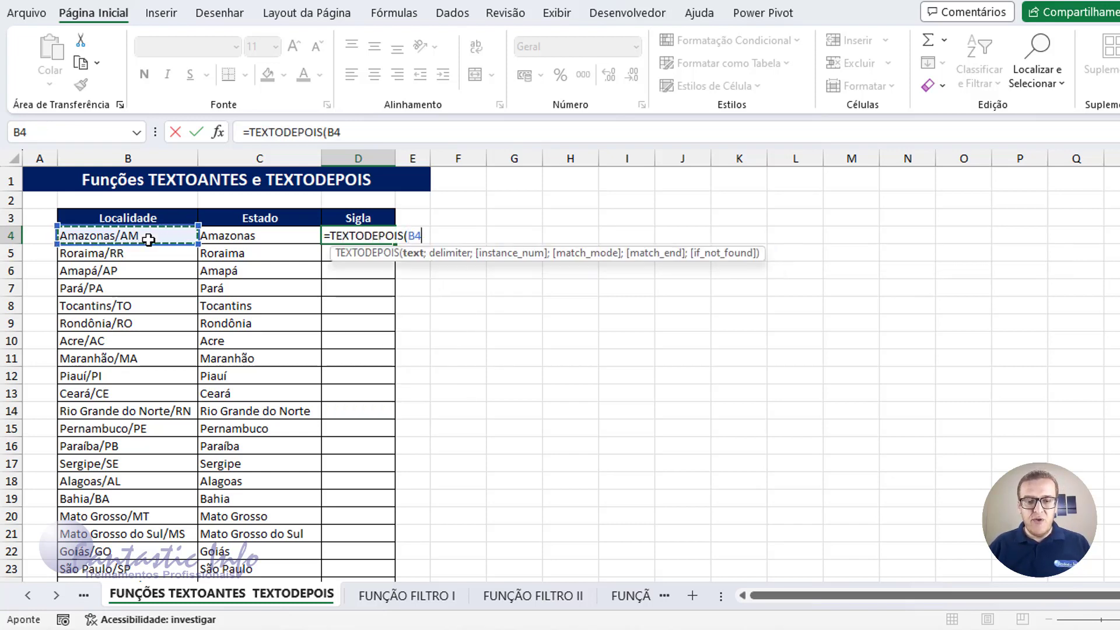
{"action": "type", "text": ";"}
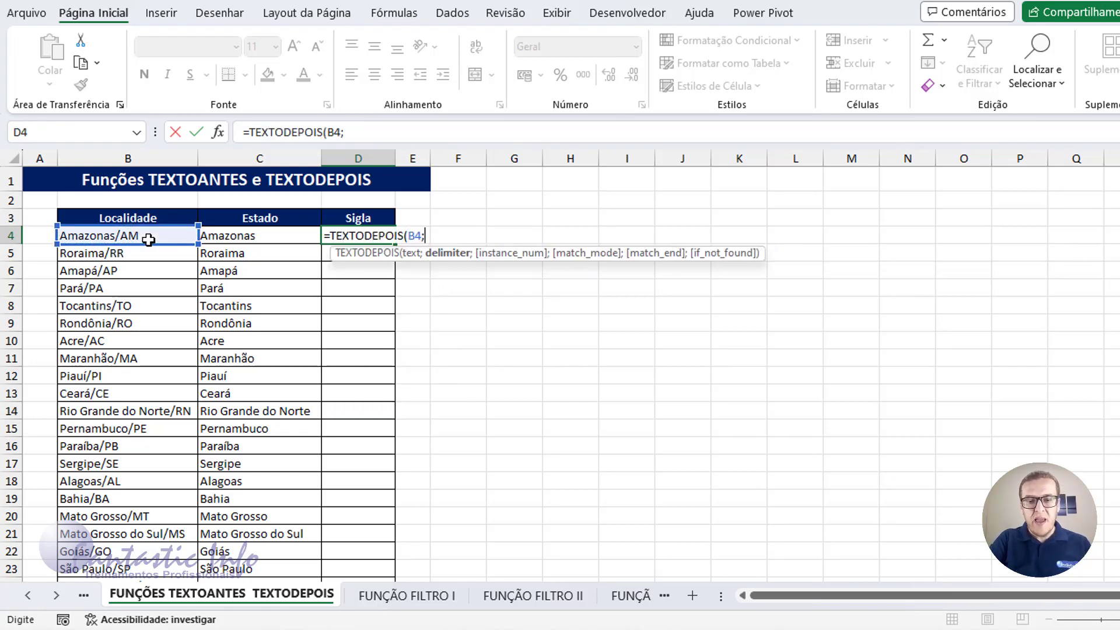
{"action": "type", "text": "\""}
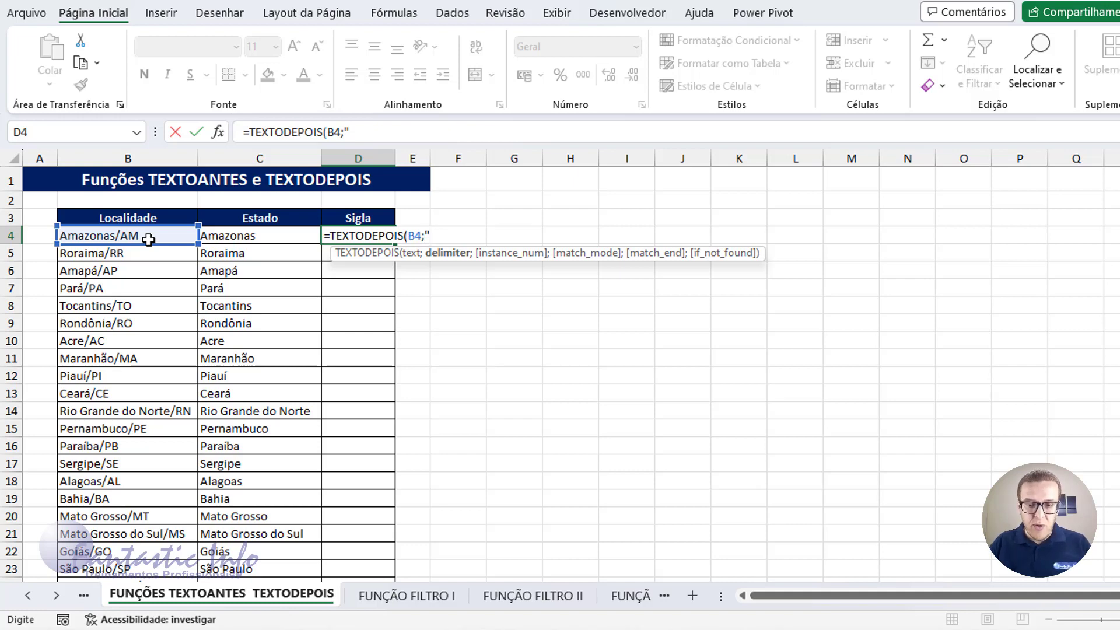
{"action": "type", "text": "/\""}
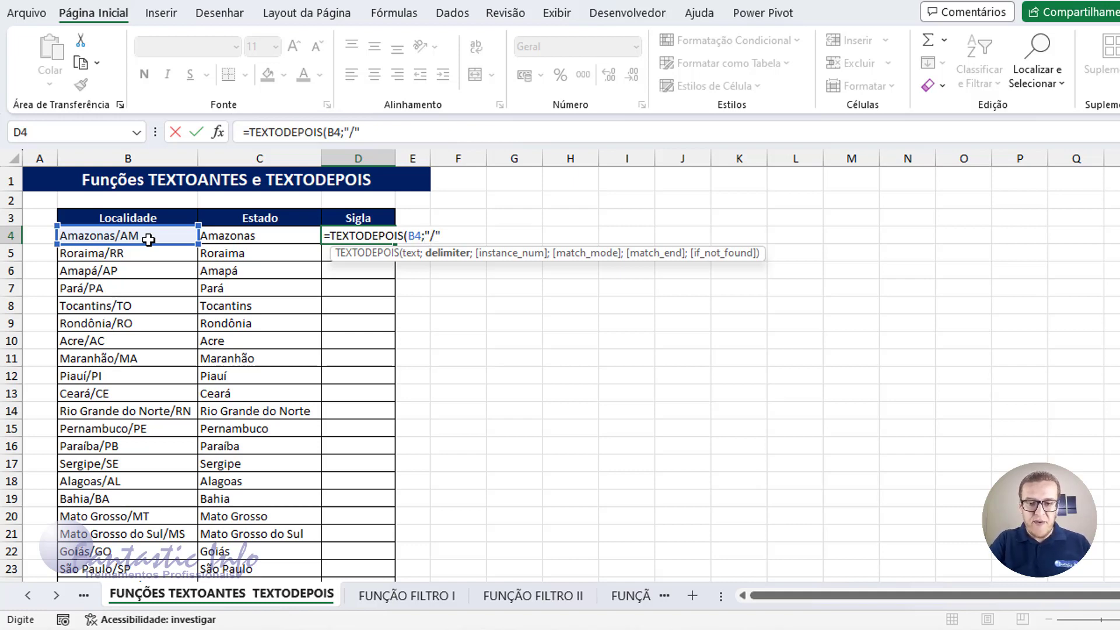
{"action": "type", "text": ")"}
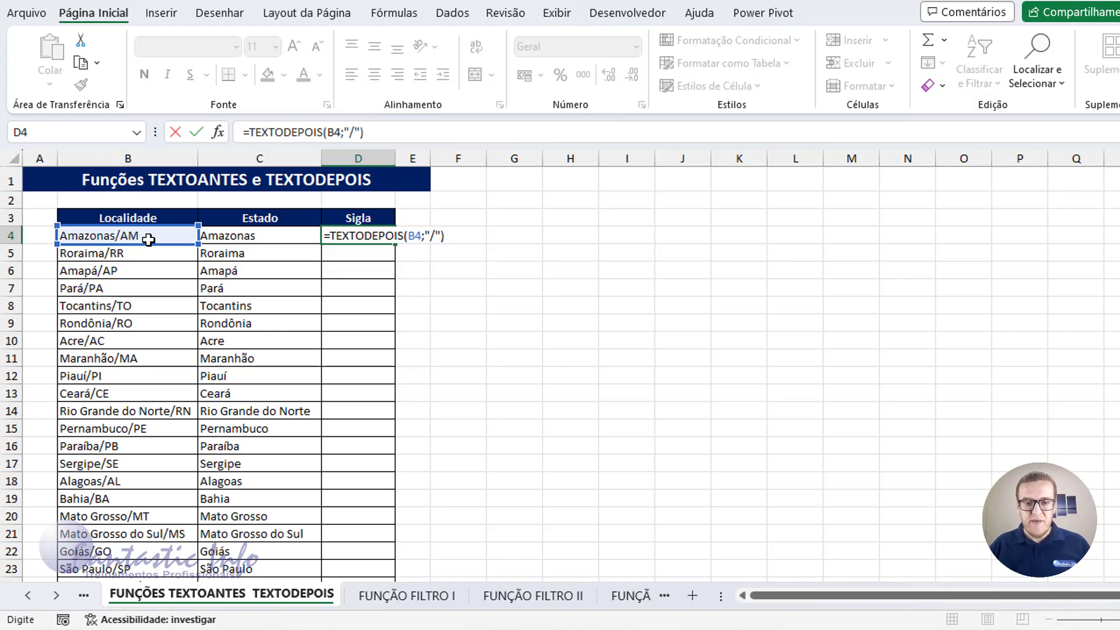
{"action": "key", "text": "Return"}
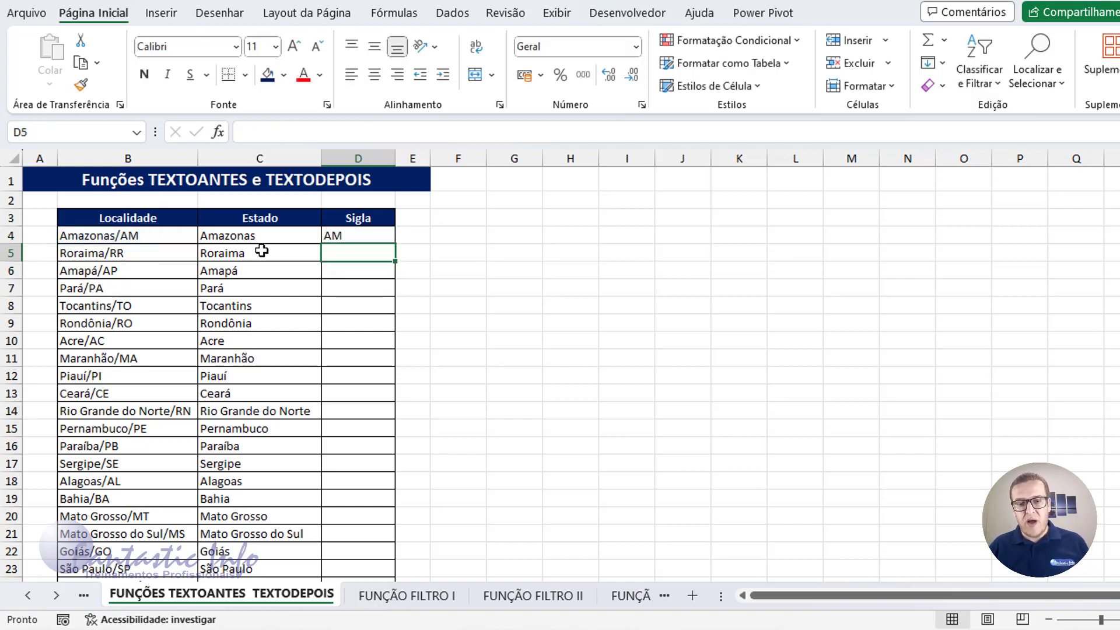
{"action": "left_click", "coordinate": [380, 235]}
{"action": "double_click", "coordinate": [395, 246]}
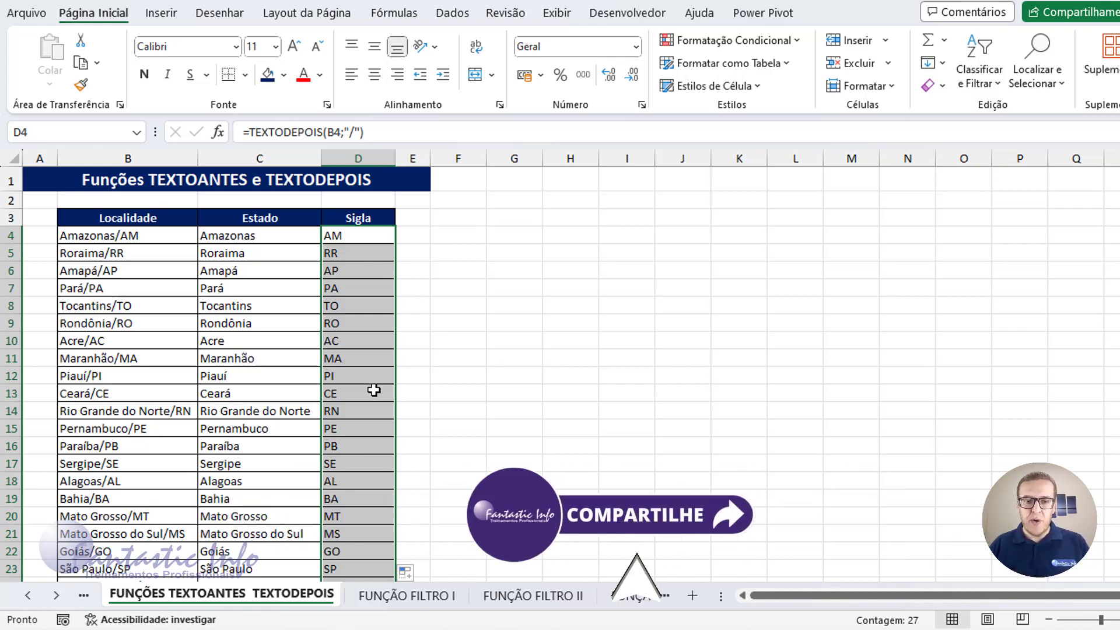
Open the FUNÇÃO FILTRO I worksheet
{"action": "left_click", "coordinate": [161, 218]}
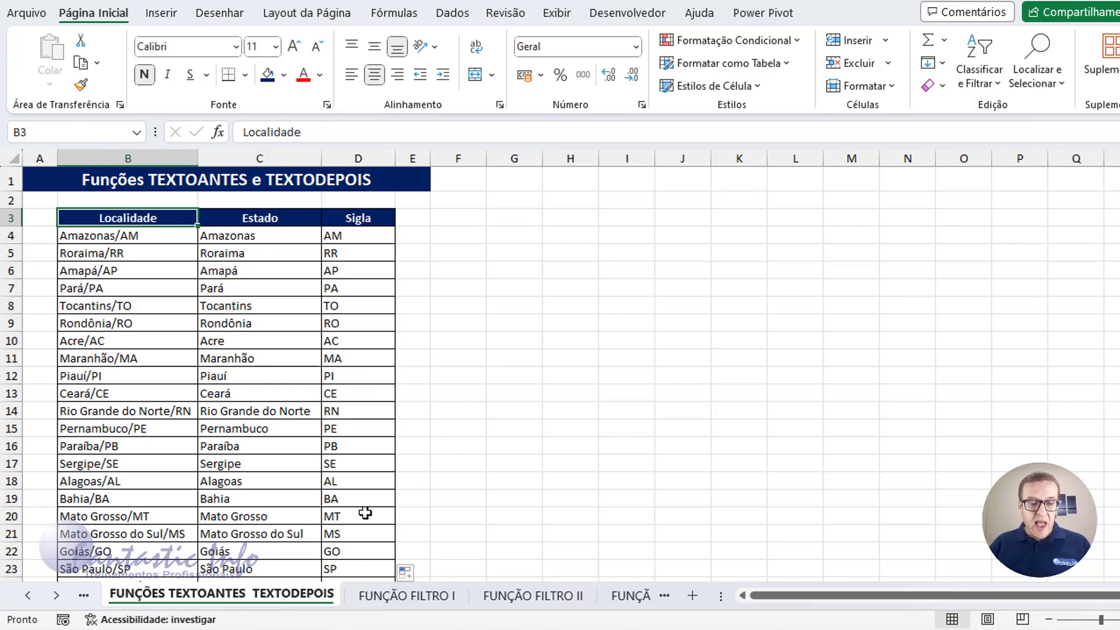
{"action": "left_click", "coordinate": [56, 595]}
{"action": "left_click", "coordinate": [161, 595]}
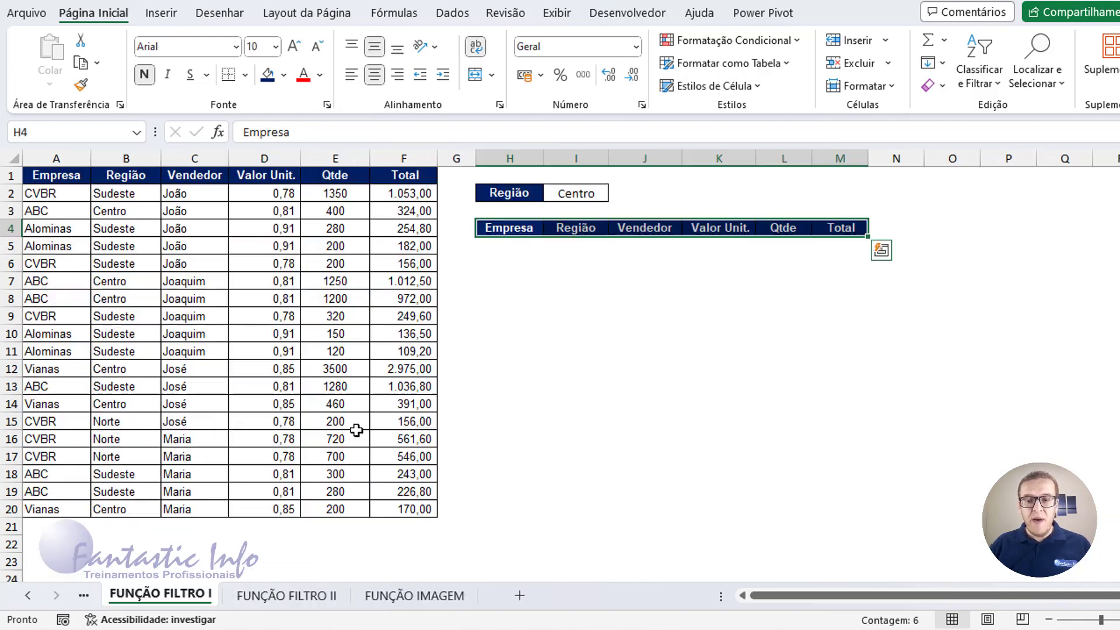
Start a FILTRO formula in H5 with A2:F20 as the array and B2:B20=I2 as the include condition
{"action": "left_click", "coordinate": [513, 243]}
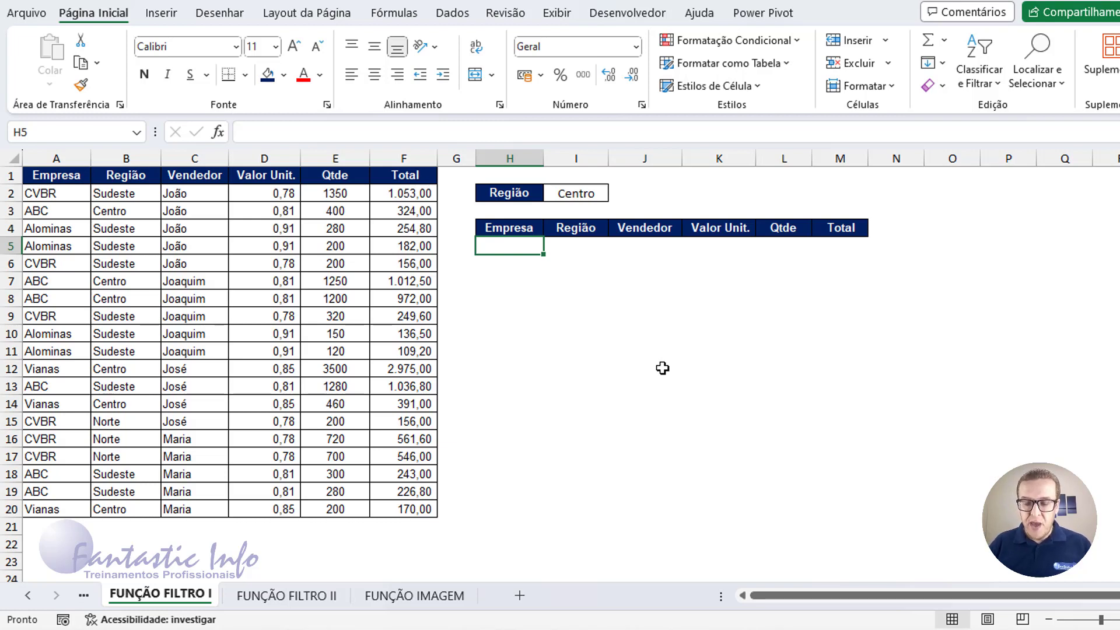
{"action": "type", "text": "="}
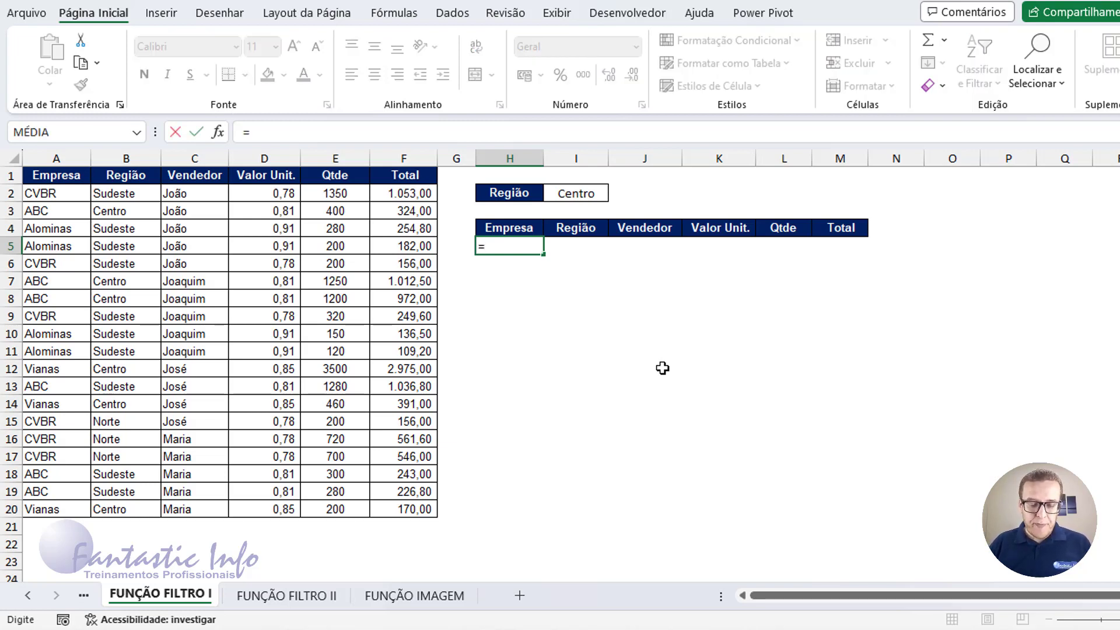
{"action": "type", "text": "FILTRO("}
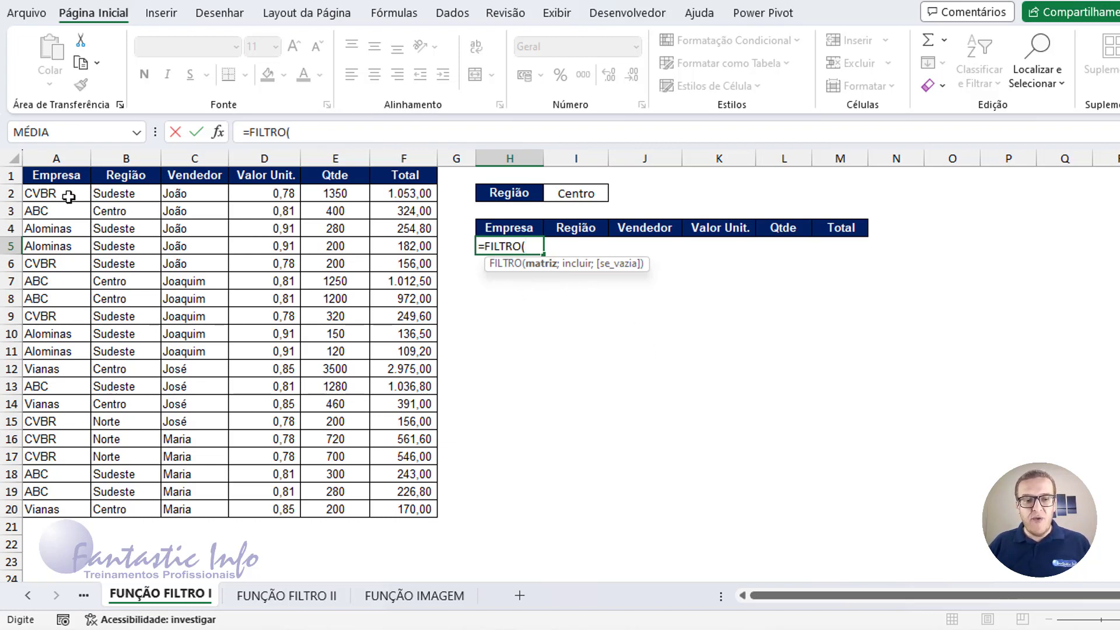
{"action": "left_click_drag", "start_coordinate": [47, 196], "coordinate": [408, 508]}
{"action": "type", "text": ";"}
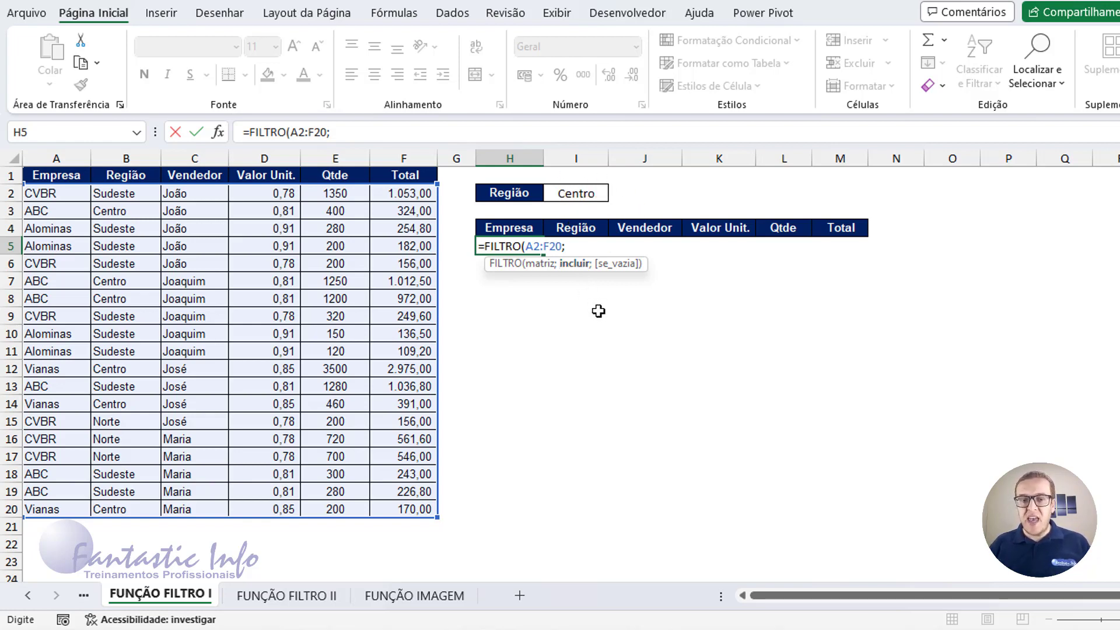
{"action": "left_click_drag", "start_coordinate": [127, 196], "coordinate": [124, 510]}
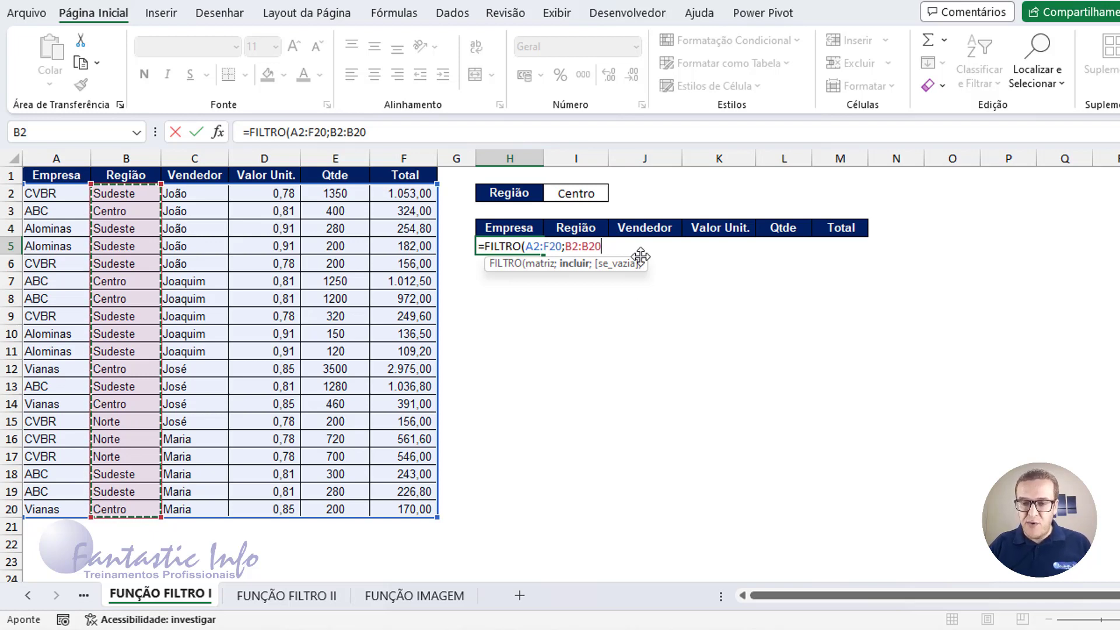
{"action": "type", "text": "="}
{"action": "left_click", "coordinate": [602, 199]}
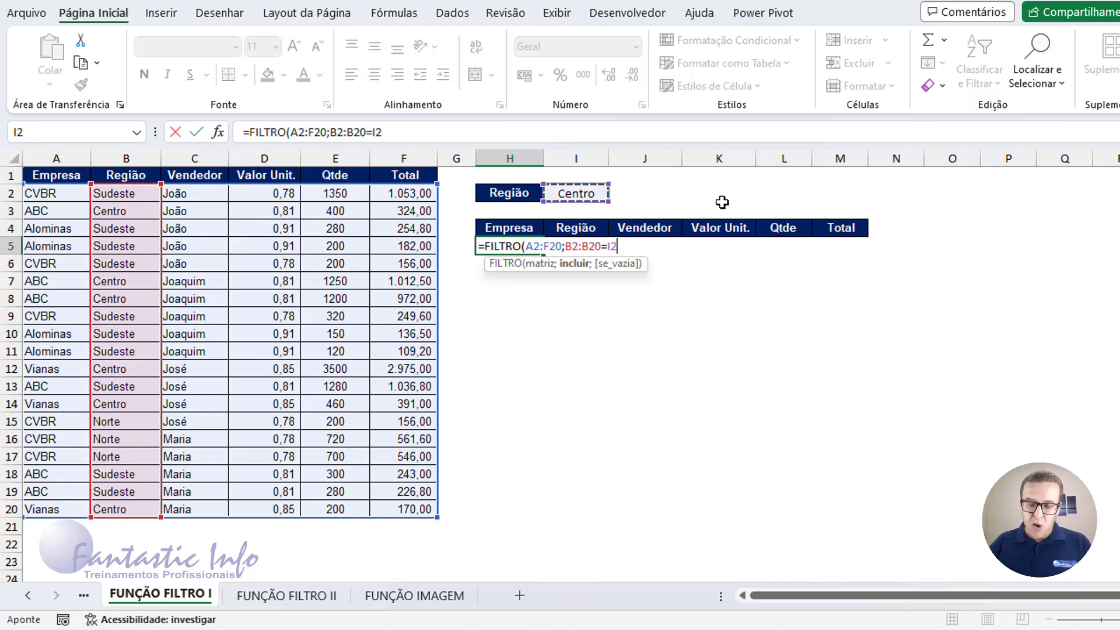
Complete the FILTRO formula with "Não encontrado" as the se_vazia value and autofit column M to its contents
{"action": "type", "text": ";"}
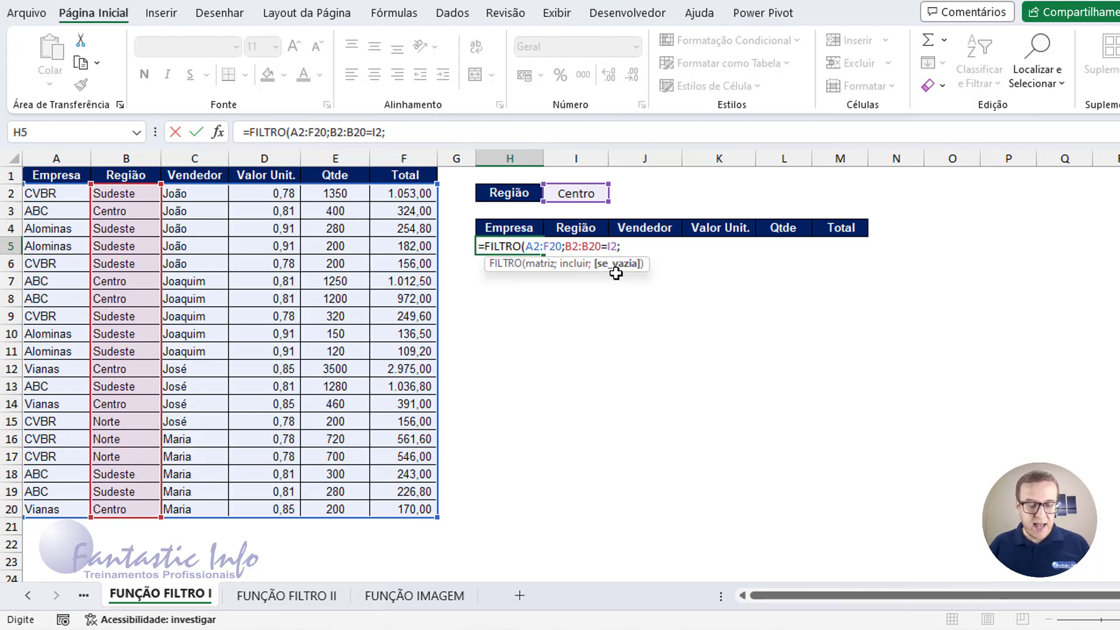
{"action": "type", "text": "\""}
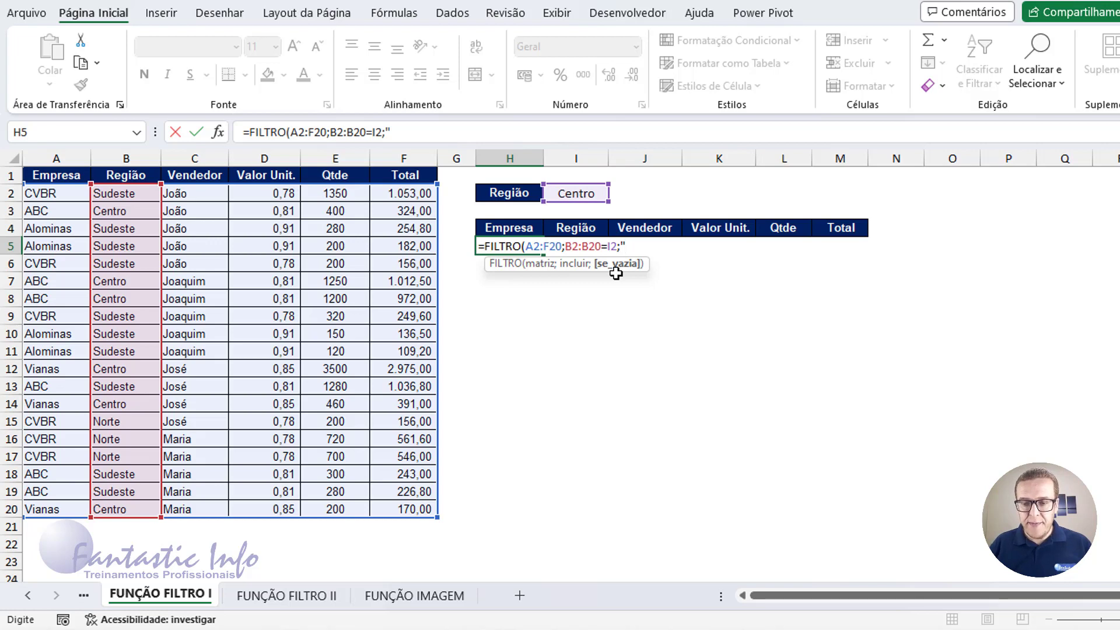
{"action": "type", "text": "Não"}
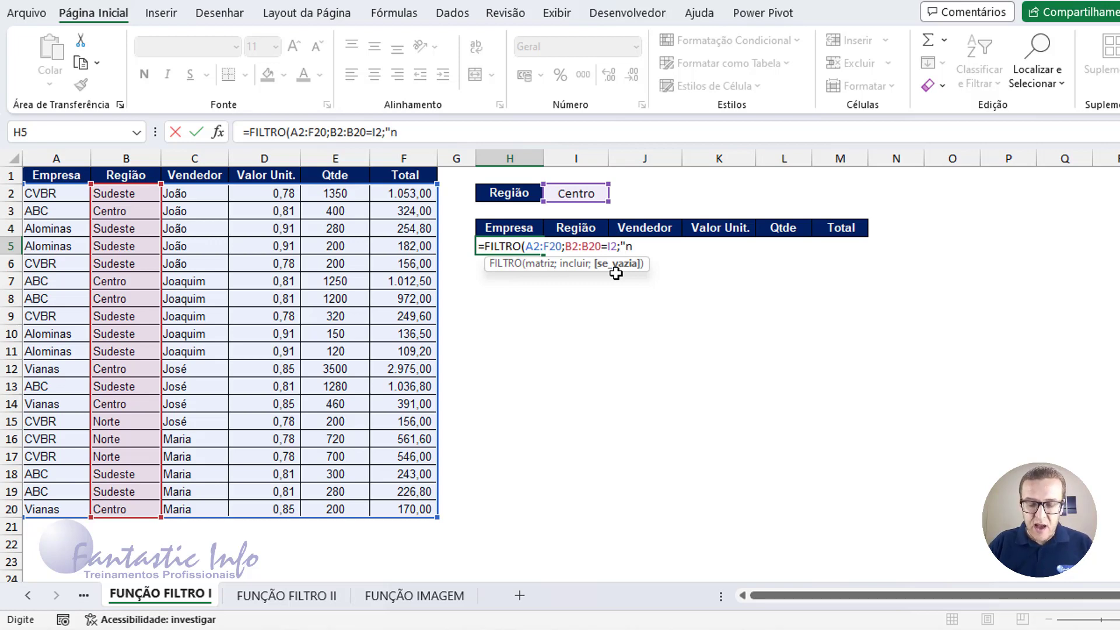
{"action": "type", "text": " enco"}
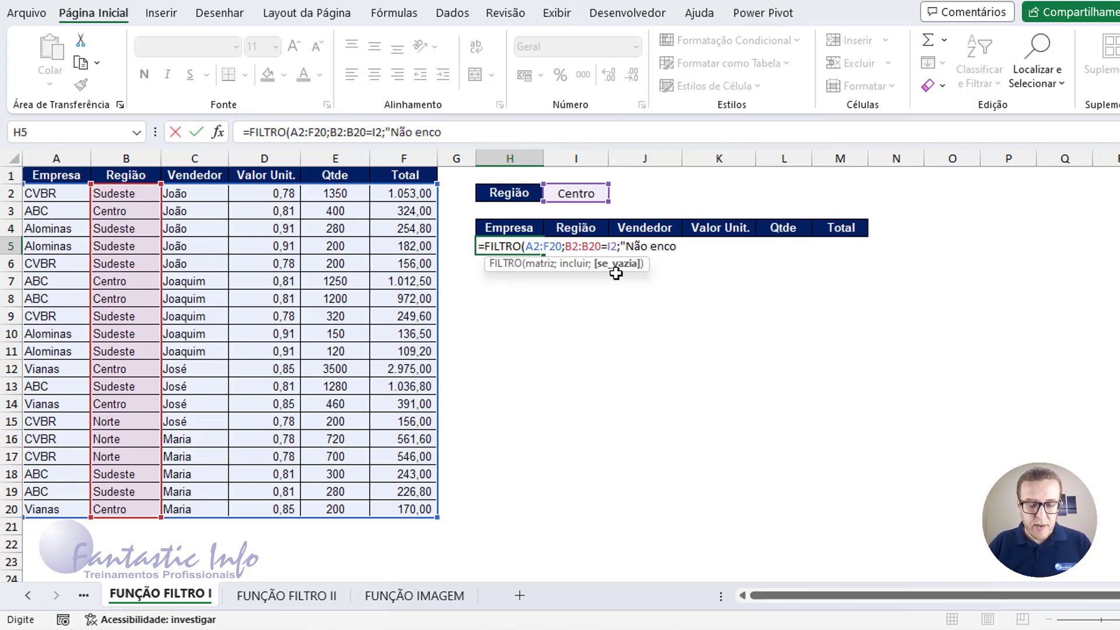
{"action": "type", "text": "ntrado\")"}
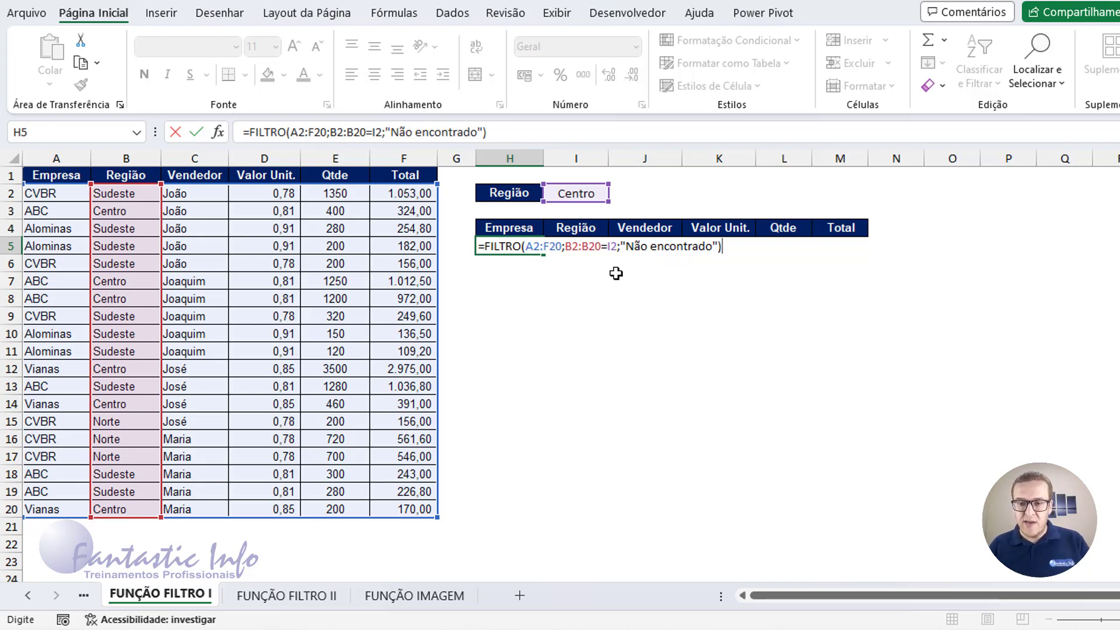
{"action": "key", "text": "Return"}
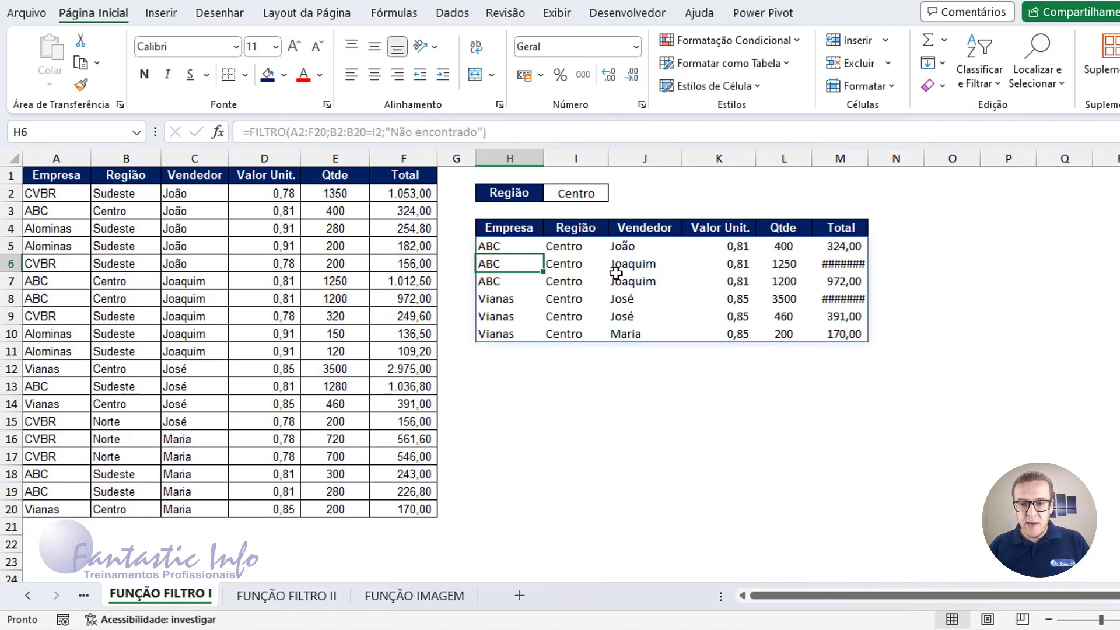
{"action": "double_click", "coordinate": [869, 158]}
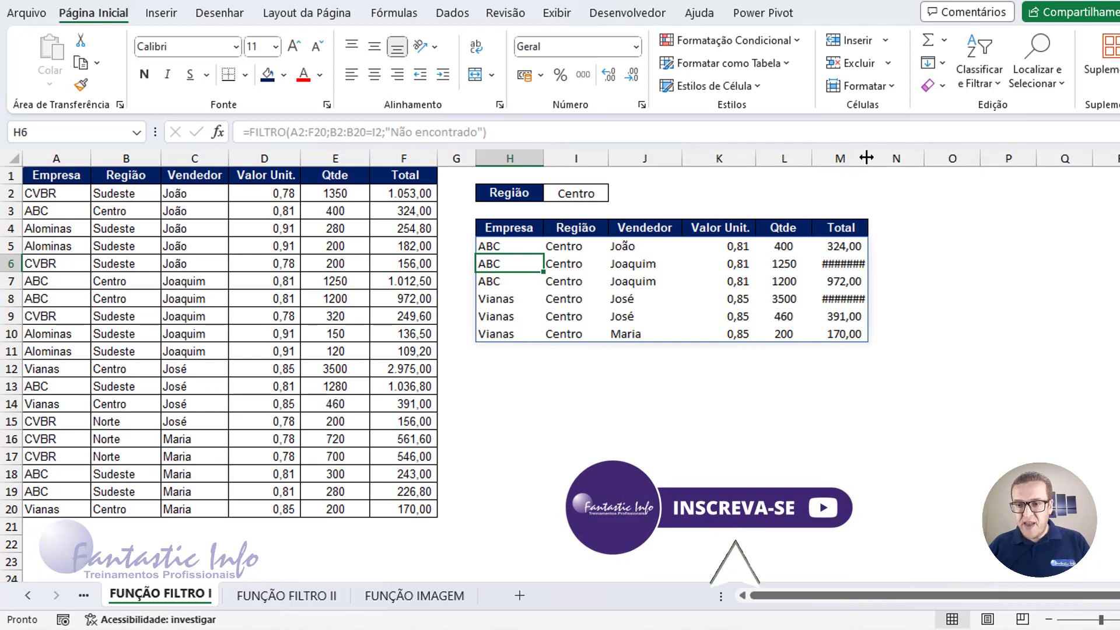
Widen column H slightly and select the filtered Região results in I5:I10
{"action": "left_click_drag", "start_coordinate": [544, 158], "coordinate": [557, 157]}
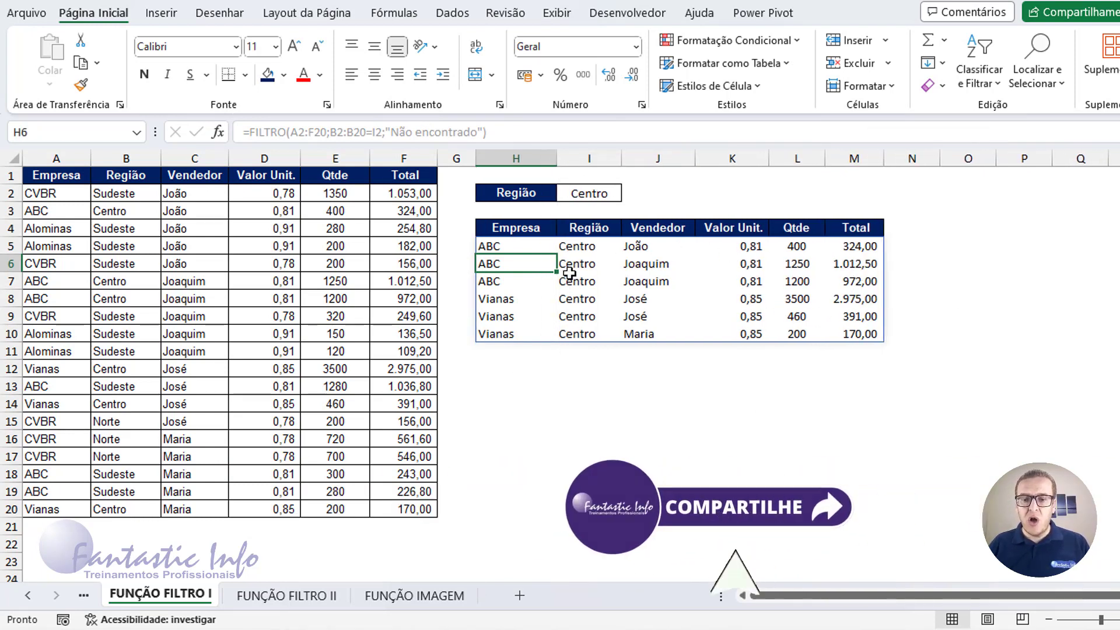
{"action": "left_click_drag", "start_coordinate": [564, 250], "coordinate": [583, 335]}
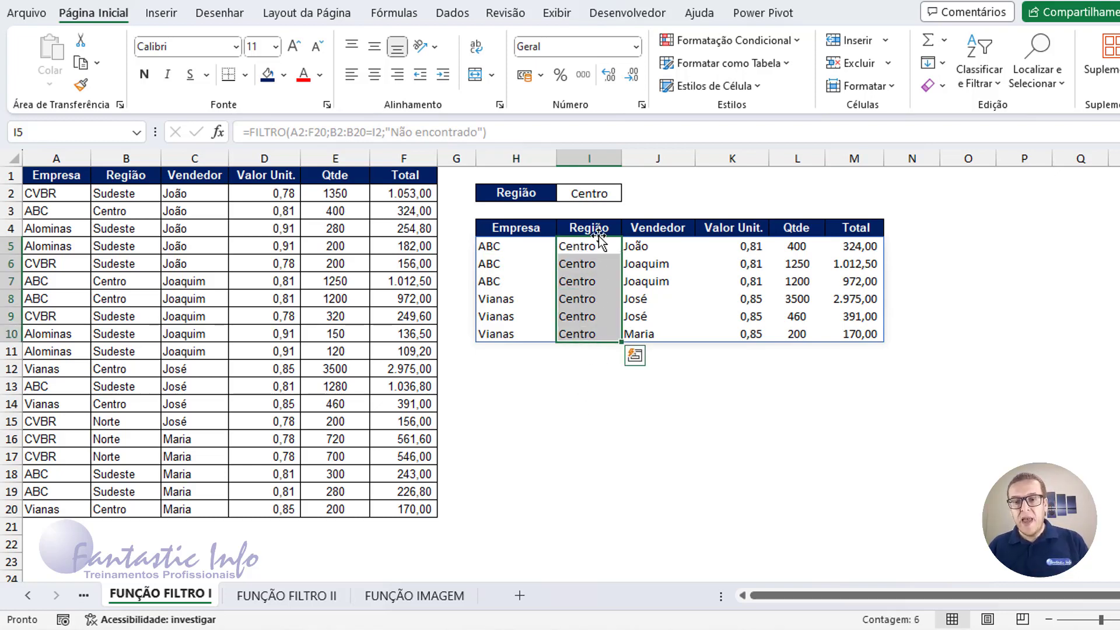
Switch the Região criterion in I2 to Norte and then to Sudeste to test the filter
{"action": "left_click", "coordinate": [594, 192]}
{"action": "left_click", "coordinate": [630, 194]}
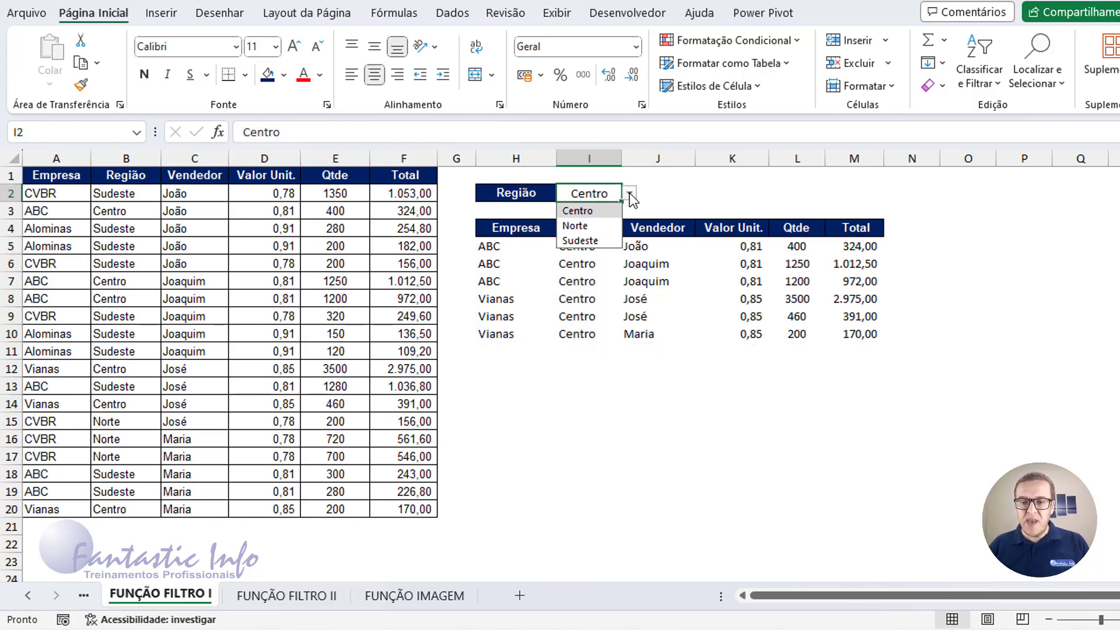
{"action": "left_click", "coordinate": [590, 226]}
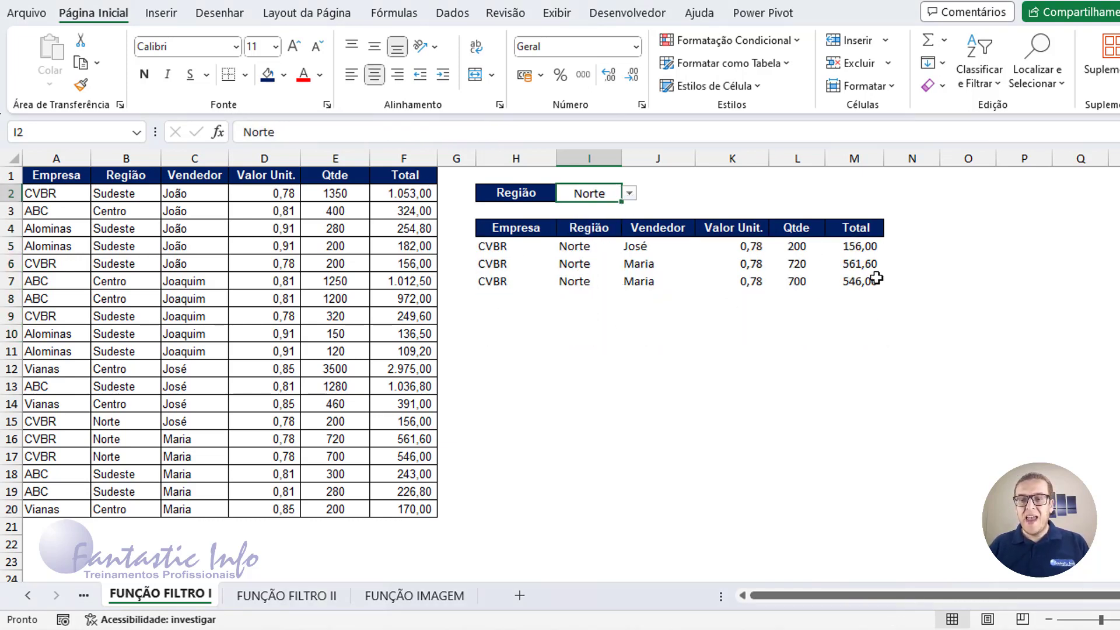
{"action": "left_click", "coordinate": [630, 194]}
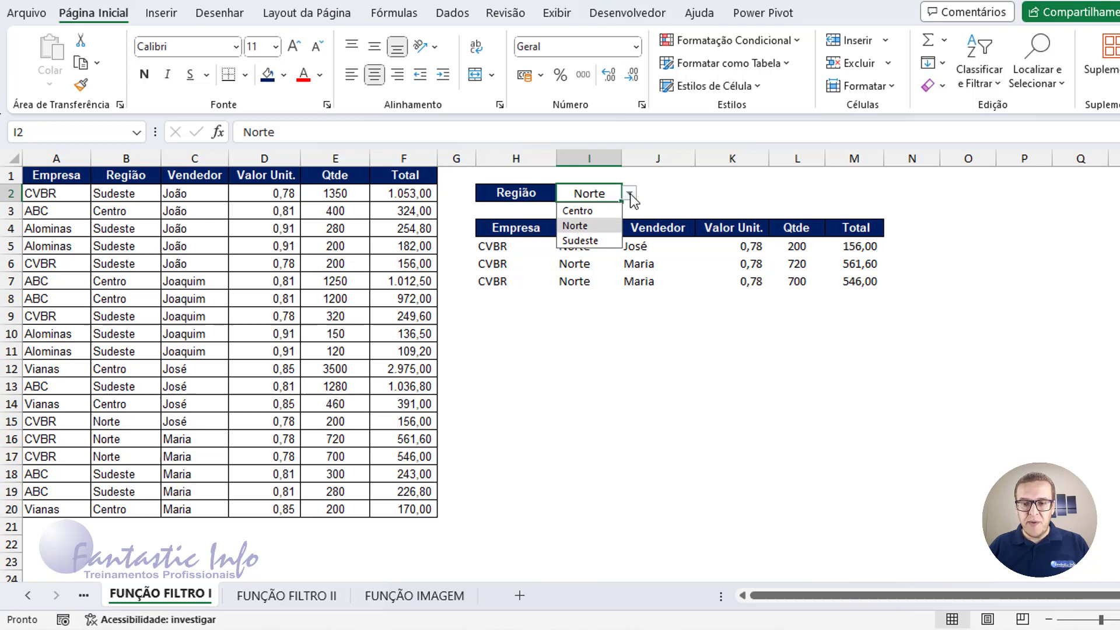
{"action": "left_click", "coordinate": [590, 241]}
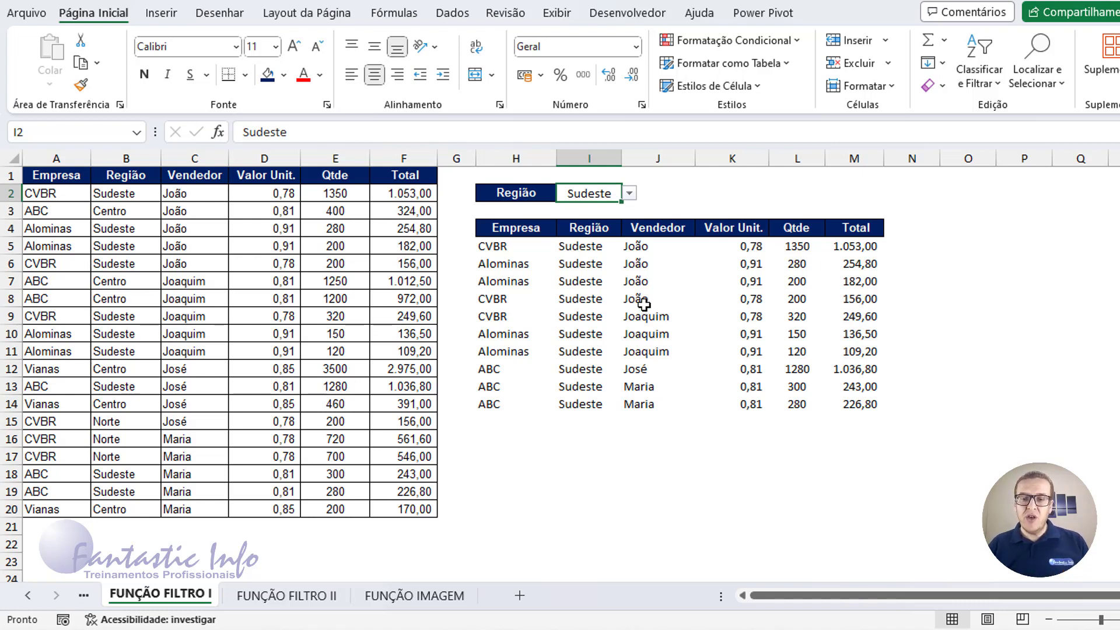
Open the FUNÇÃO FILTRO II worksheet and start a FILTRO formula in H6 with A2:F20 as the array
{"action": "left_click", "coordinate": [292, 601]}
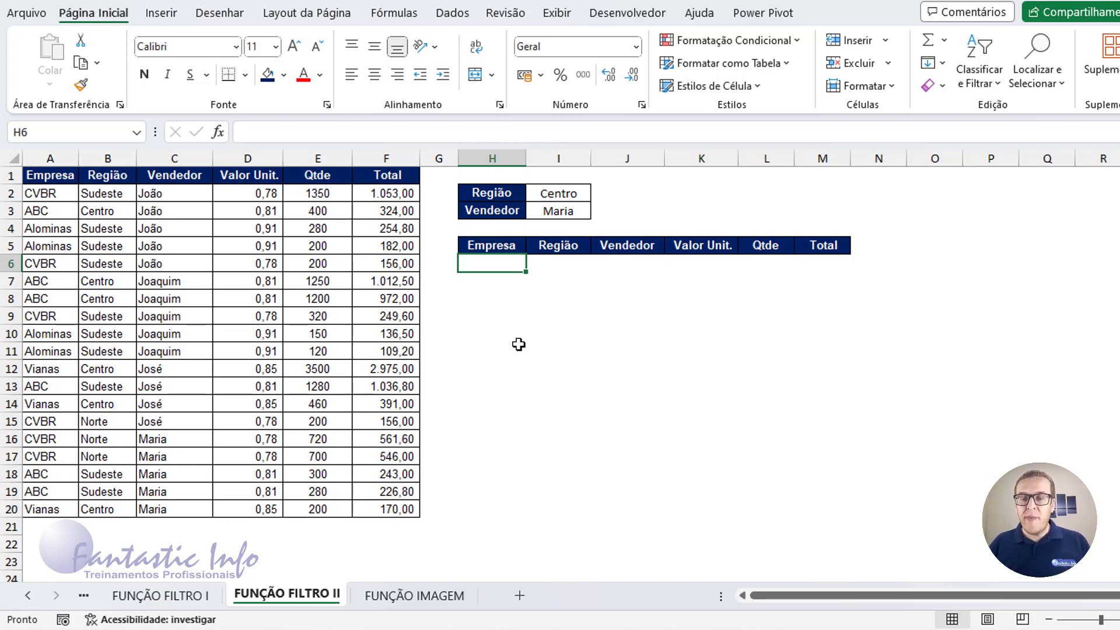
{"action": "type", "text": "="}
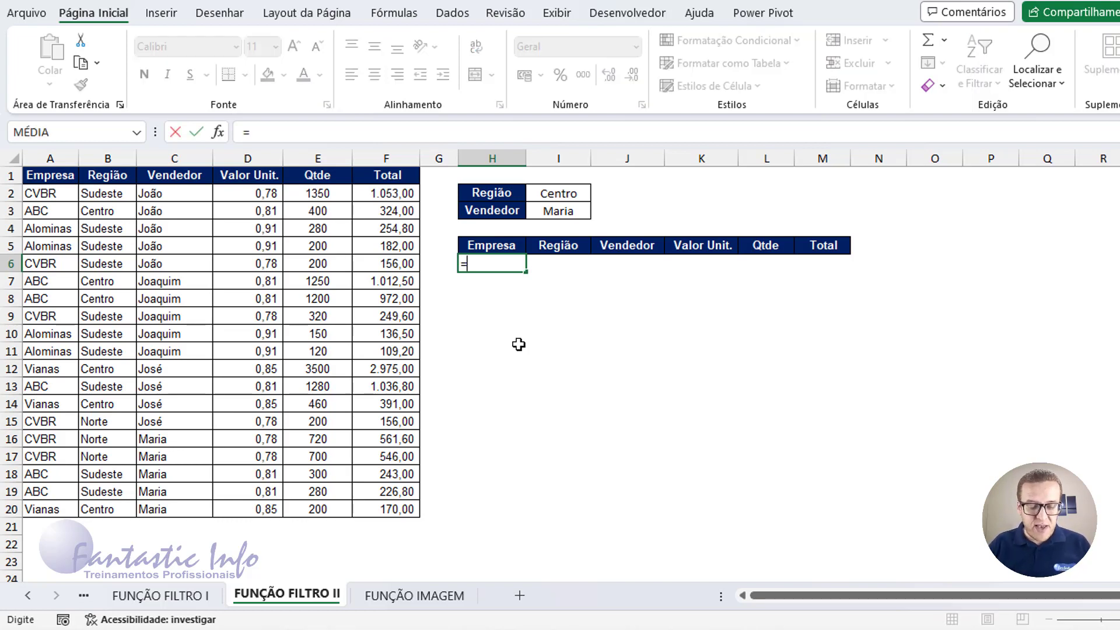
{"action": "type", "text": "filtro"}
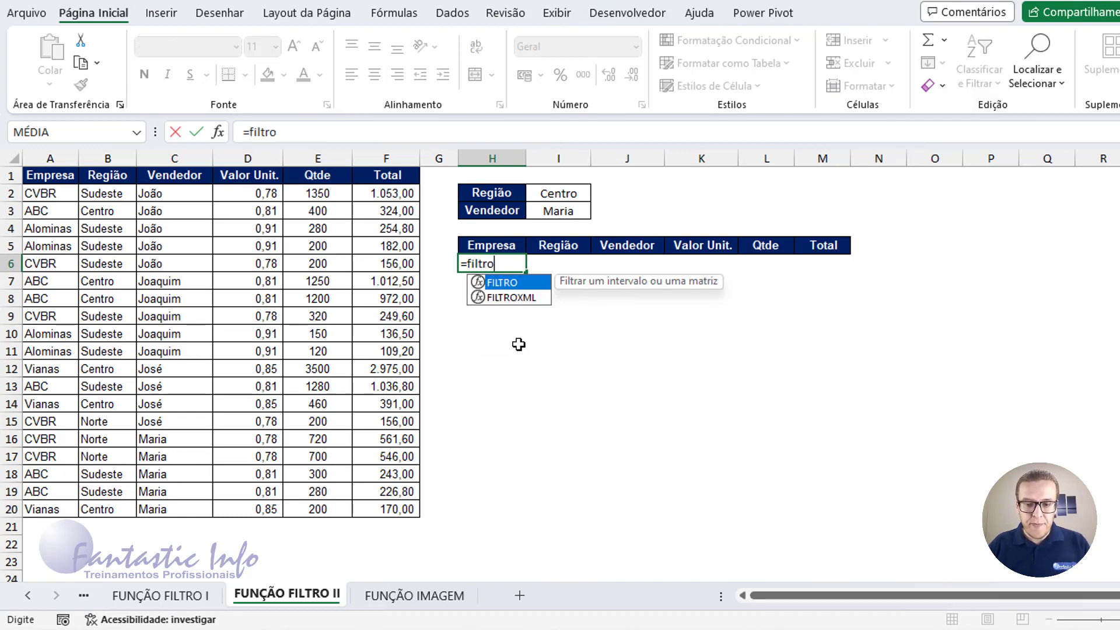
{"action": "key", "text": "Tab"}
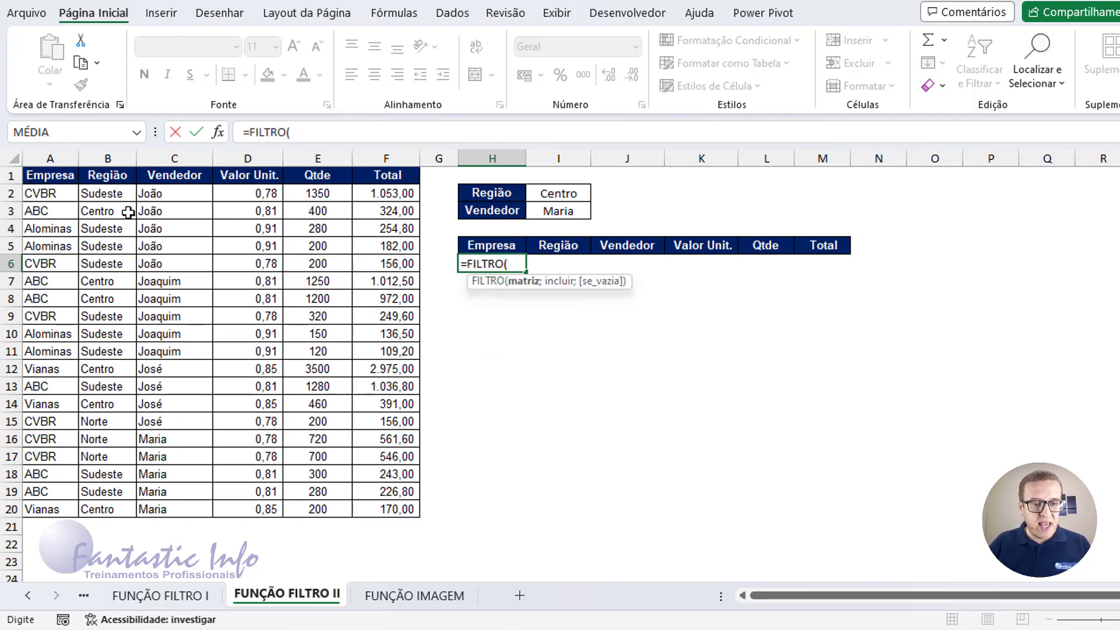
{"action": "left_click_drag", "start_coordinate": [42, 186], "coordinate": [397, 506]}
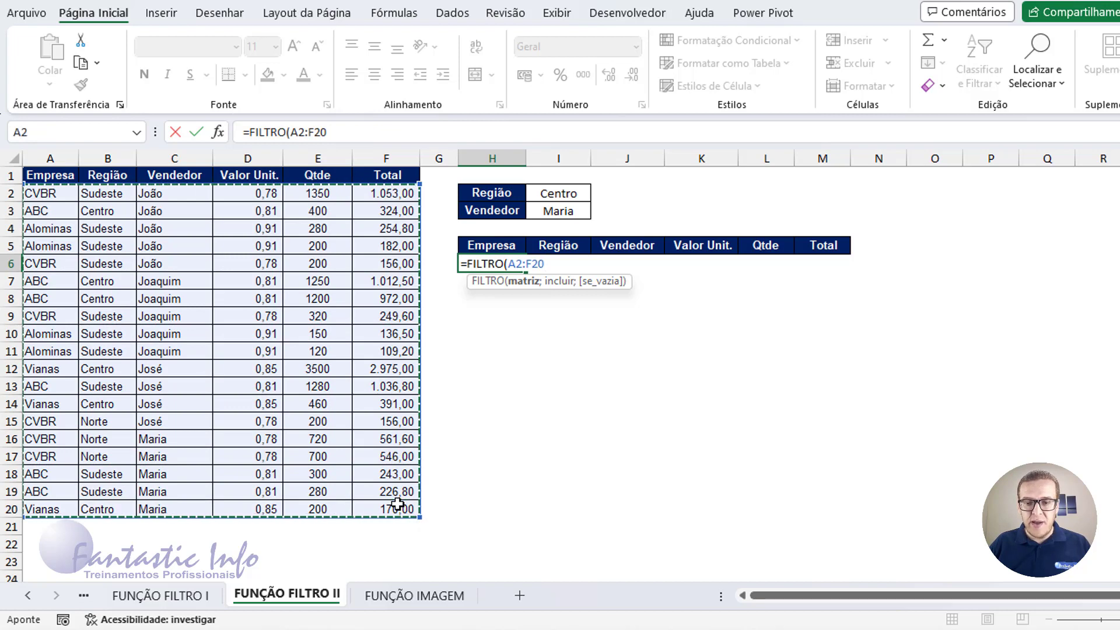
{"action": "type", "text": ";"}
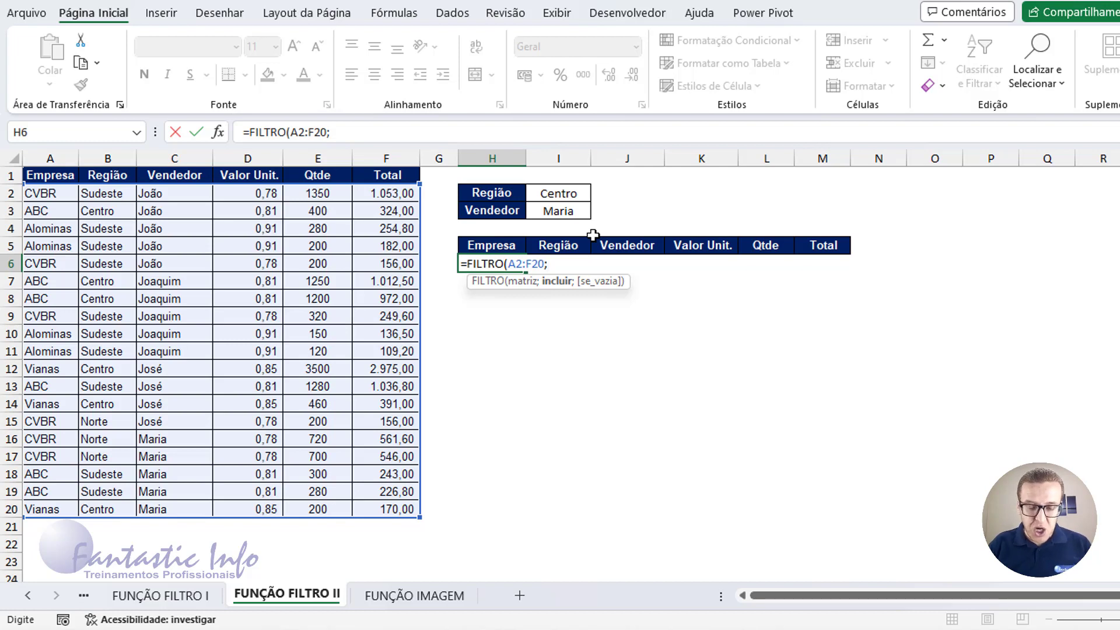
Add the region condition (B2:B20=I2) as the include argument of the FILTRO formula
{"action": "type", "text": "("}
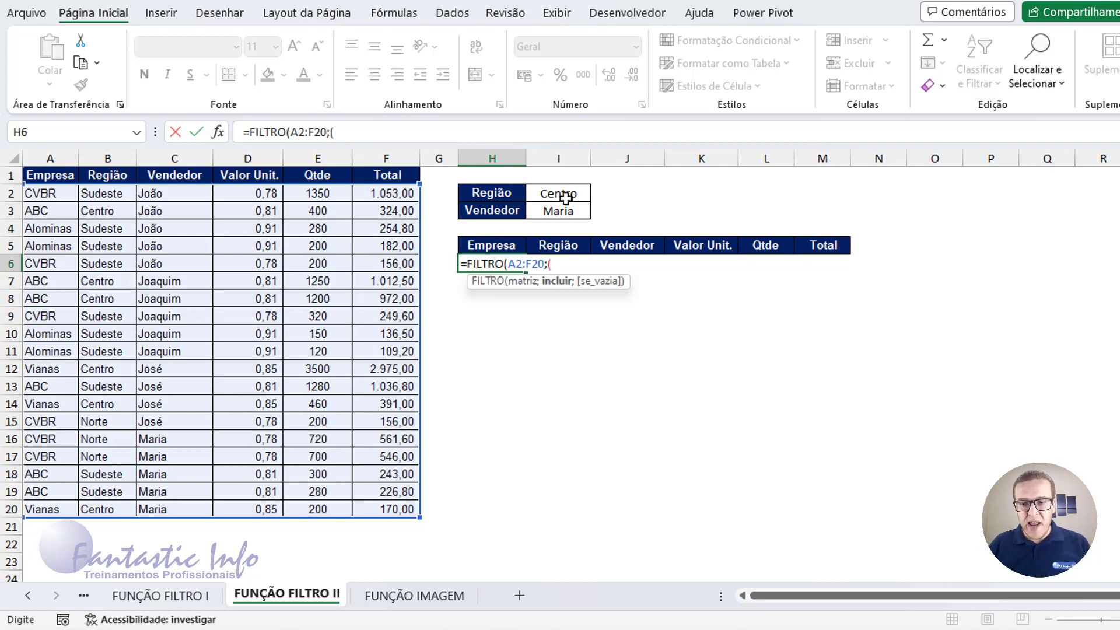
{"action": "left_click_drag", "start_coordinate": [104, 194], "coordinate": [114, 513]}
{"action": "type", "text": "="}
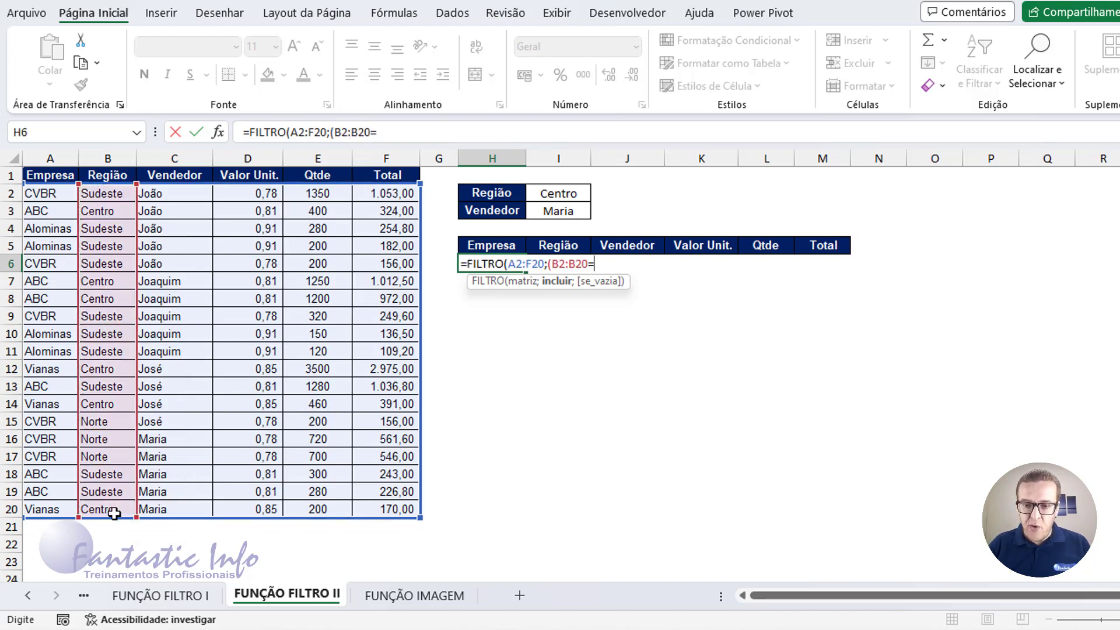
{"action": "left_click", "coordinate": [575, 194]}
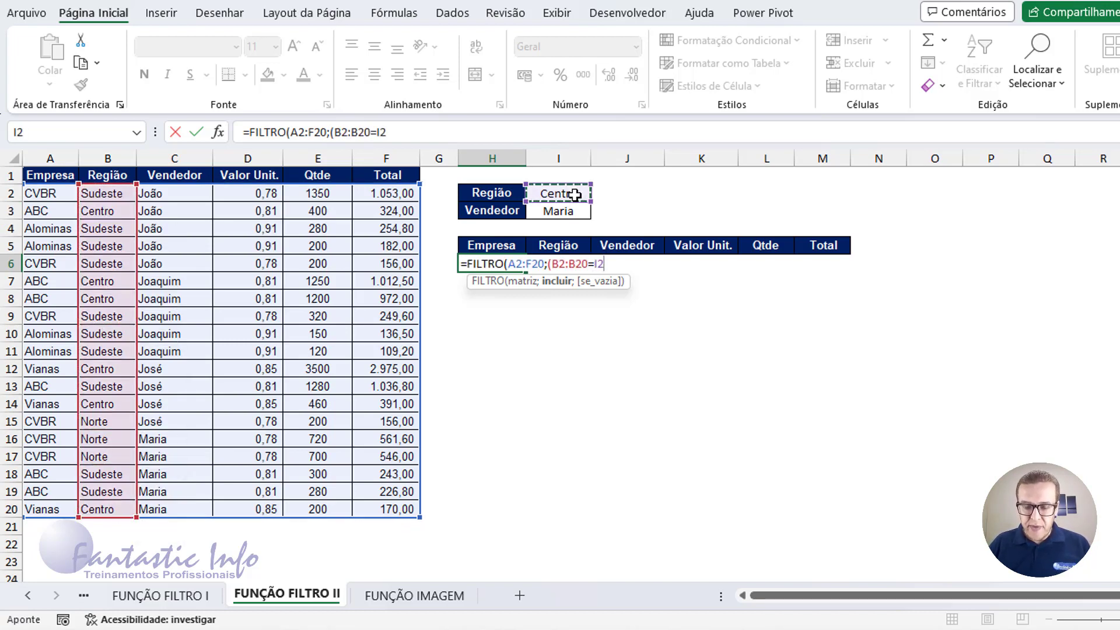
{"action": "type", "text": ")"}
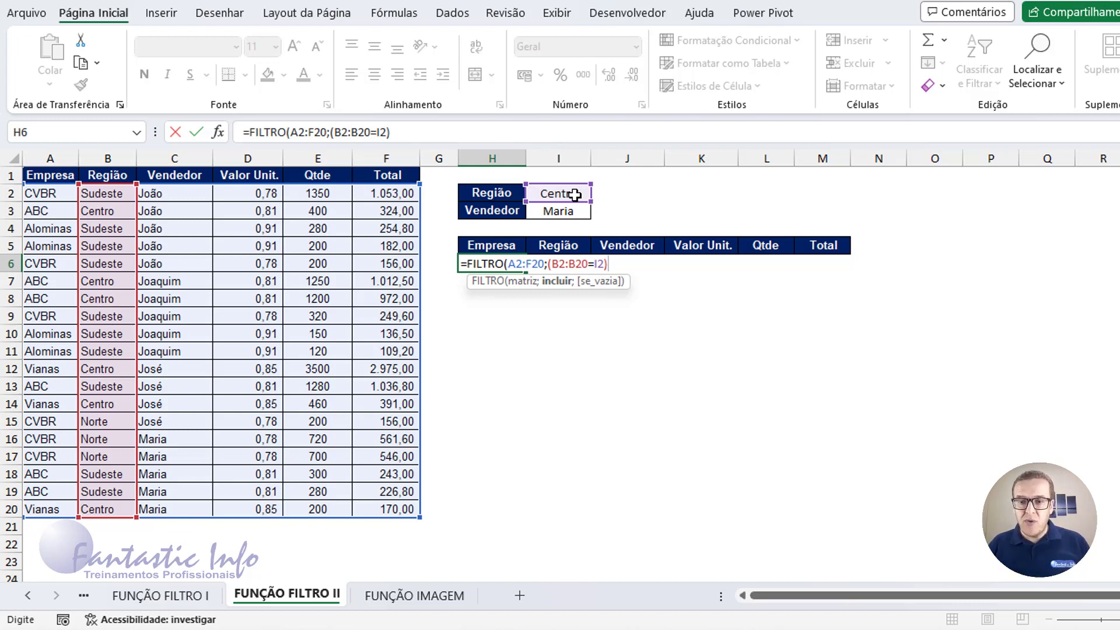
Multiply the region condition by the seller condition (C2:C20=I3) in the FILTRO include argument
{"action": "type", "text": "*"}
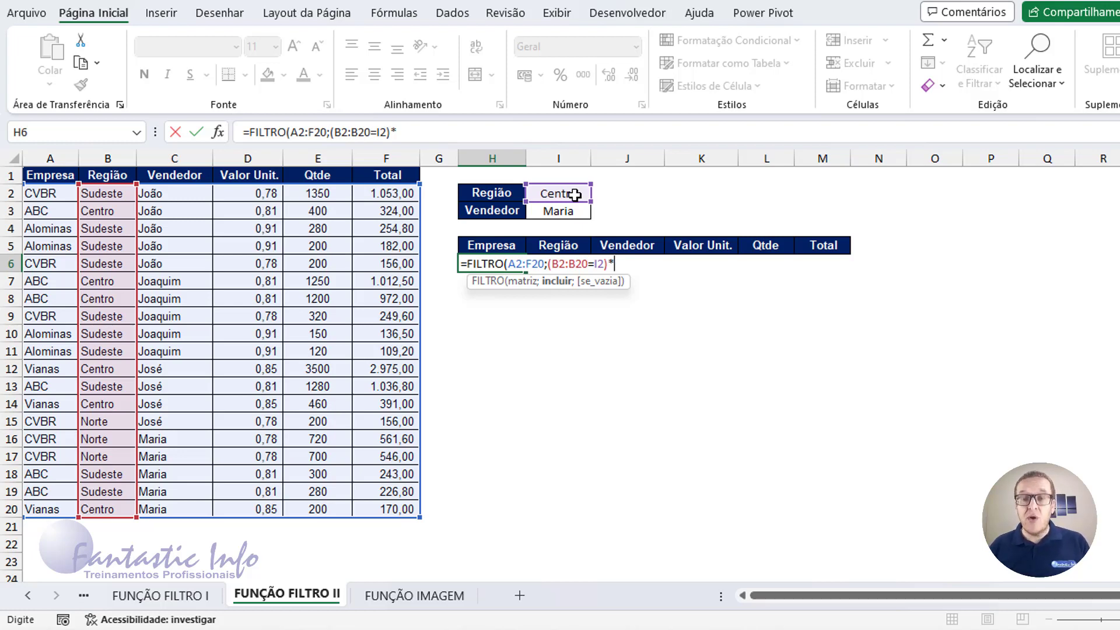
{"action": "type", "text": "("}
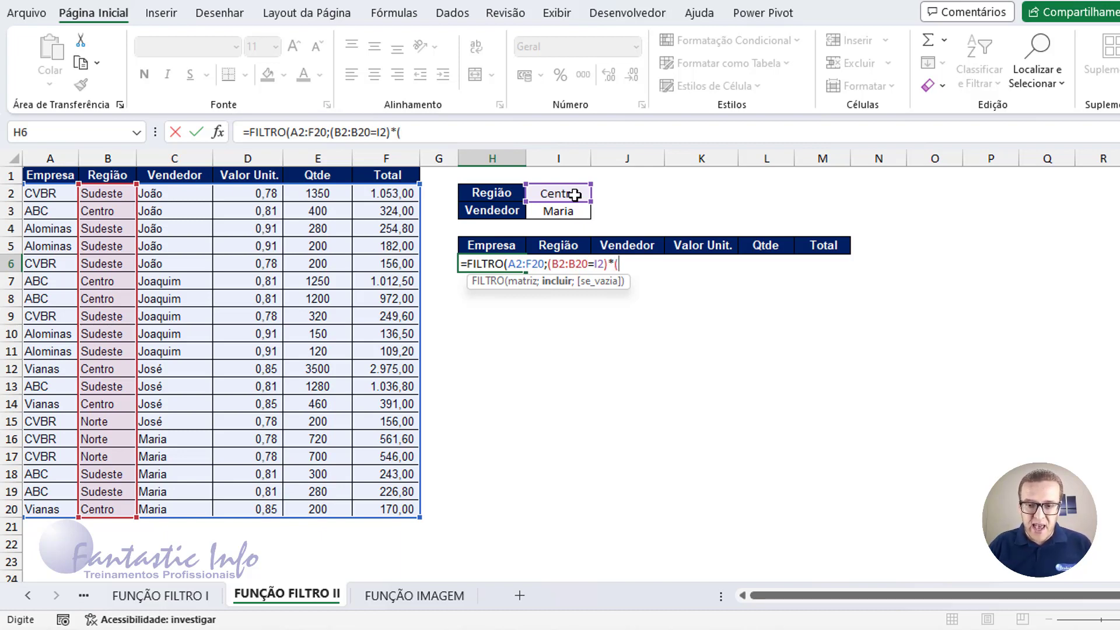
{"action": "left_click_drag", "start_coordinate": [175, 192], "coordinate": [175, 509]}
{"action": "type", "text": "="}
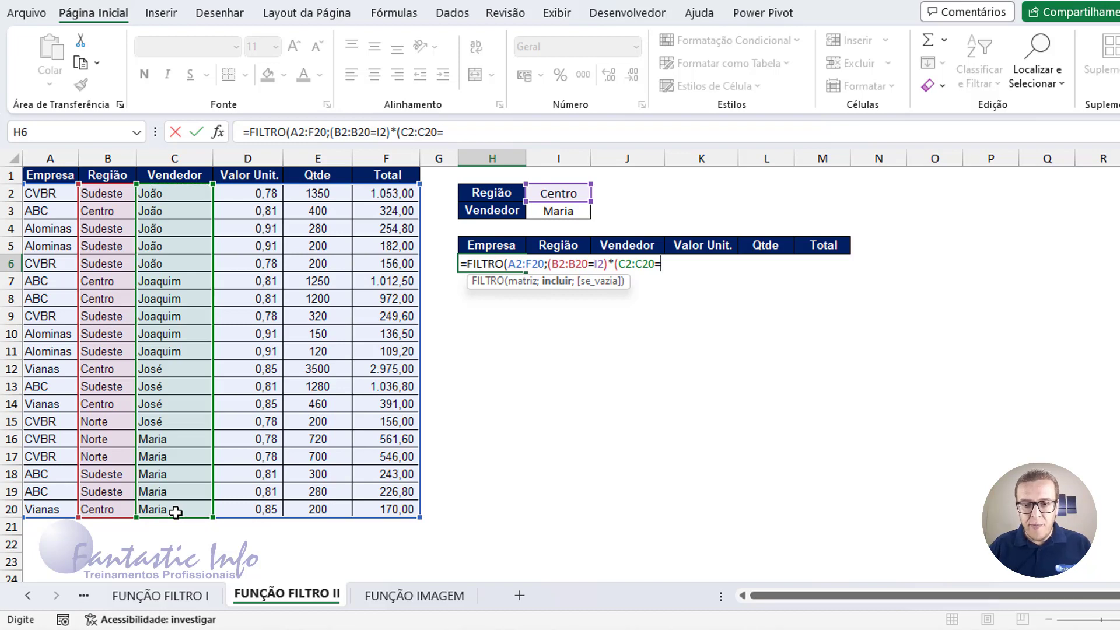
{"action": "left_click", "coordinate": [578, 210]}
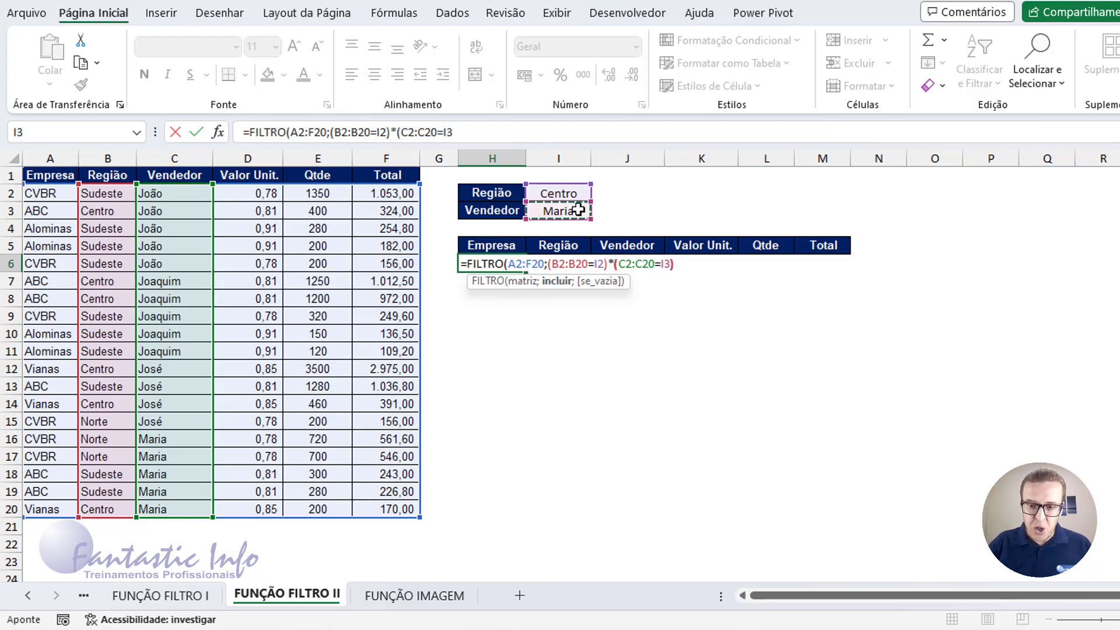
{"action": "type", "text": ")"}
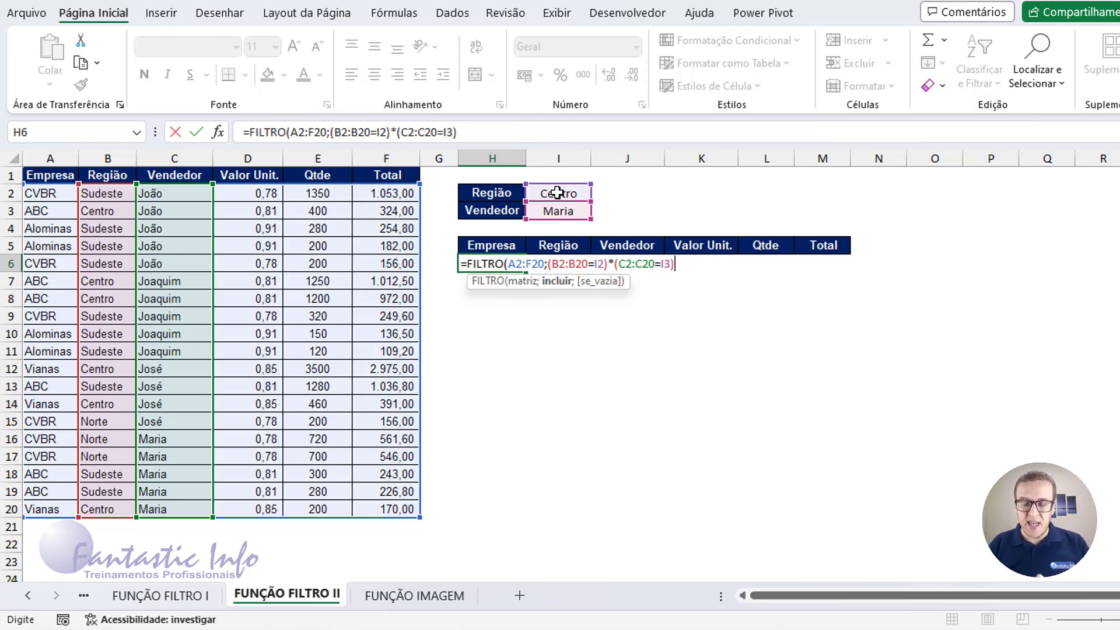
Complete the FILTRO formula in H6 with 0 as the se_vazia value
{"action": "type", "text": ";"}
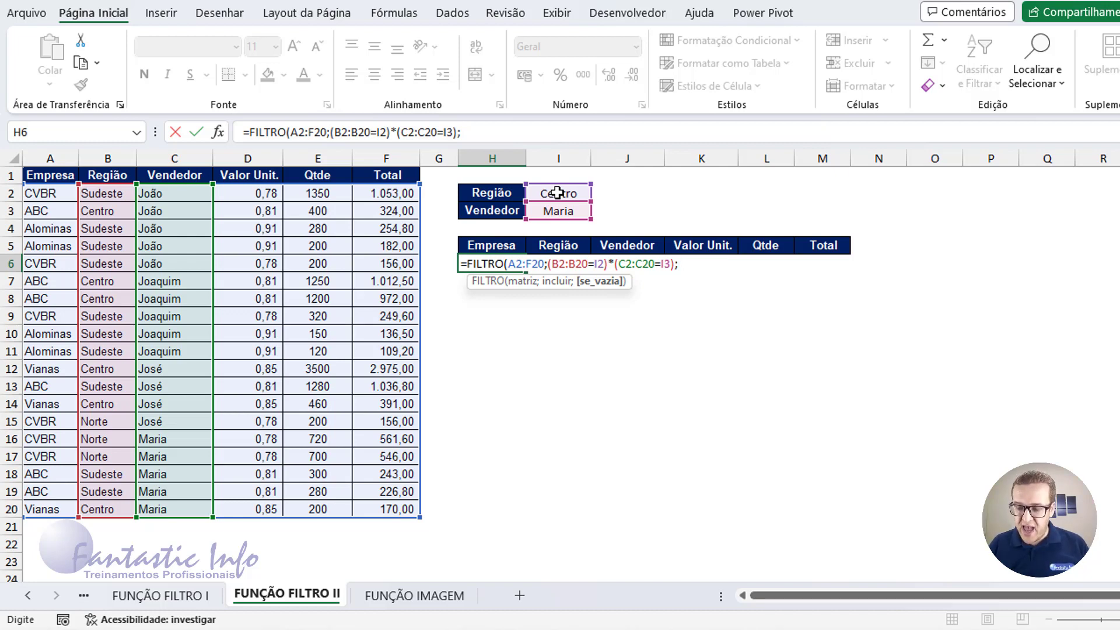
{"action": "type", "text": "0"}
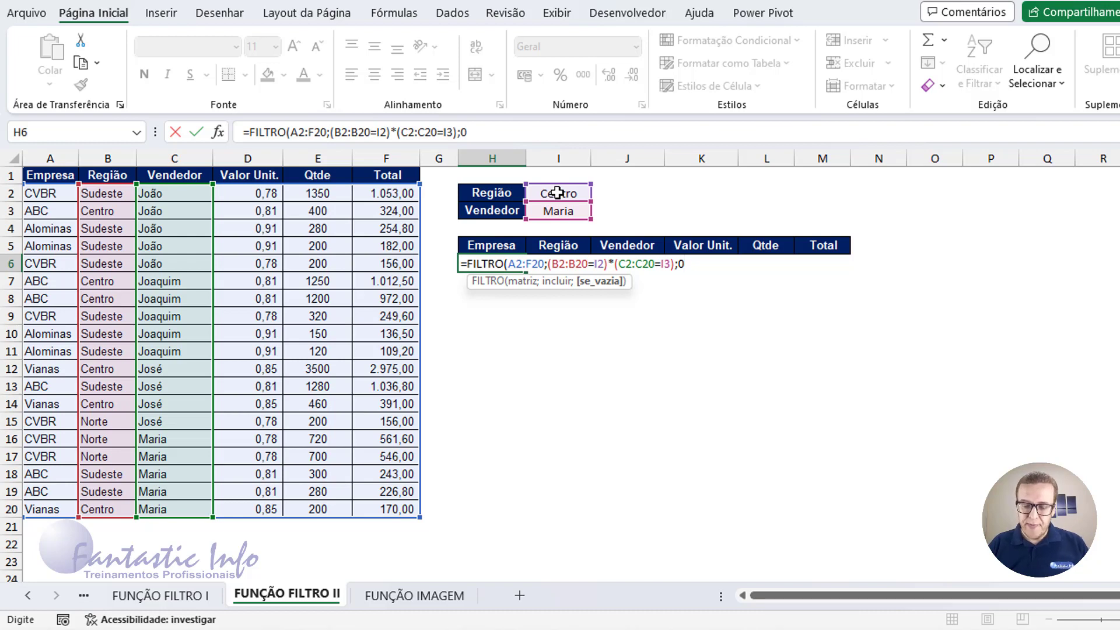
{"action": "type", "text": ")"}
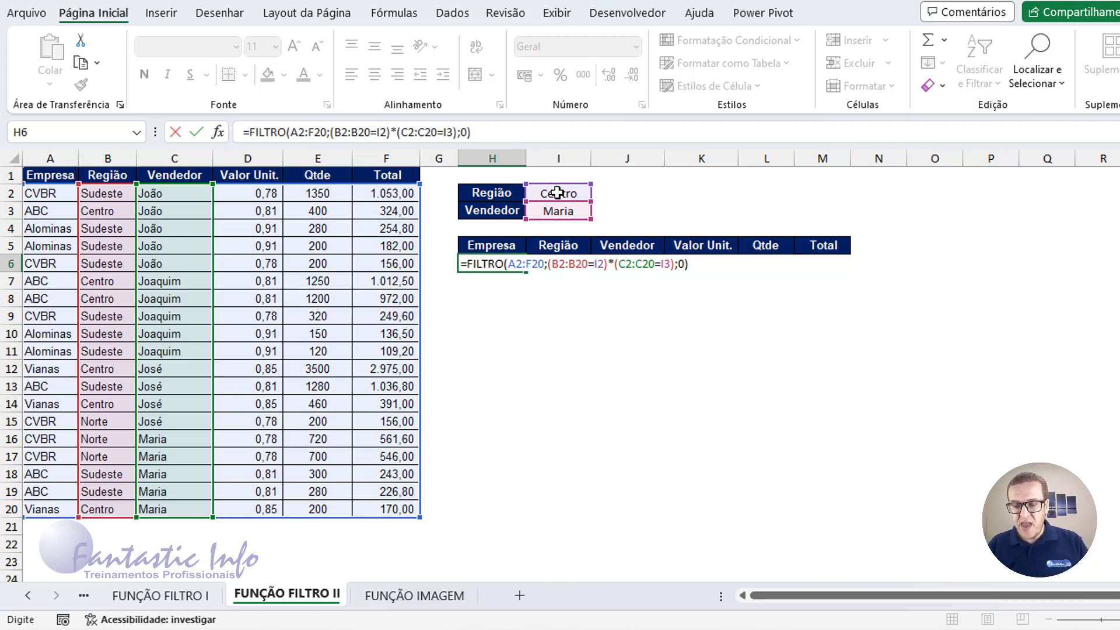
{"action": "key", "text": "Return"}
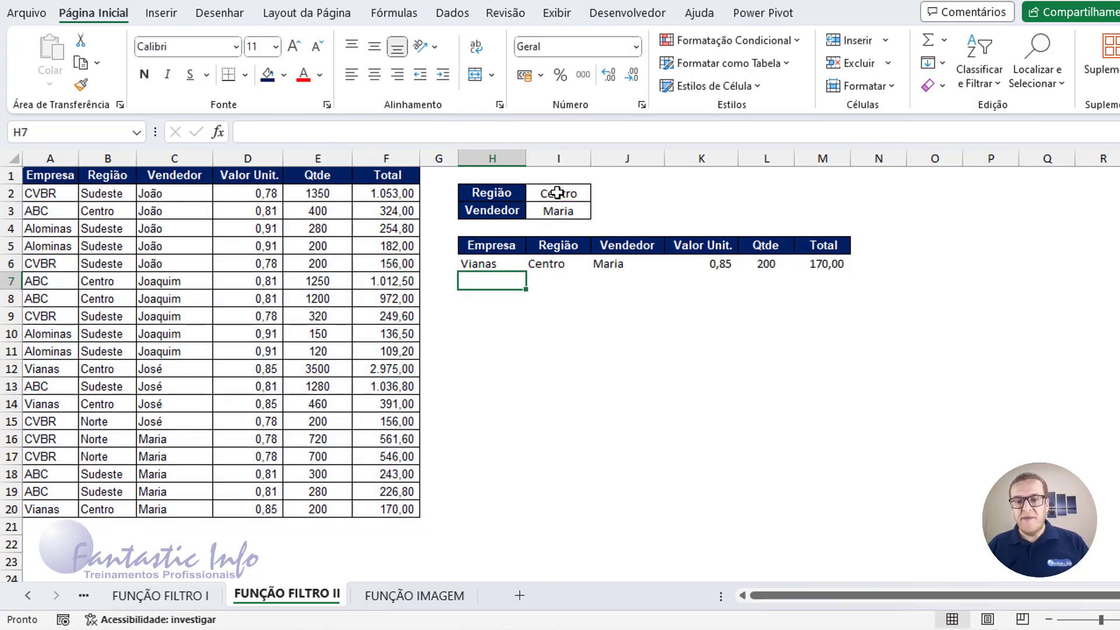
{"action": "left_click", "coordinate": [551, 266]}
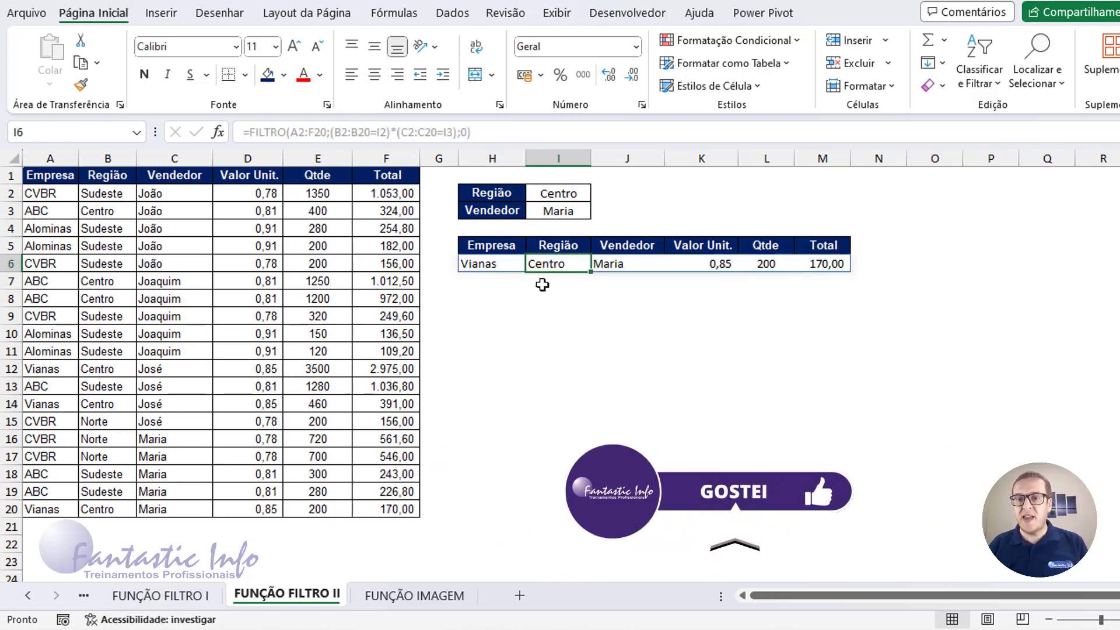
Set the Região criterion in I2 to Sudeste
{"action": "left_click", "coordinate": [561, 196]}
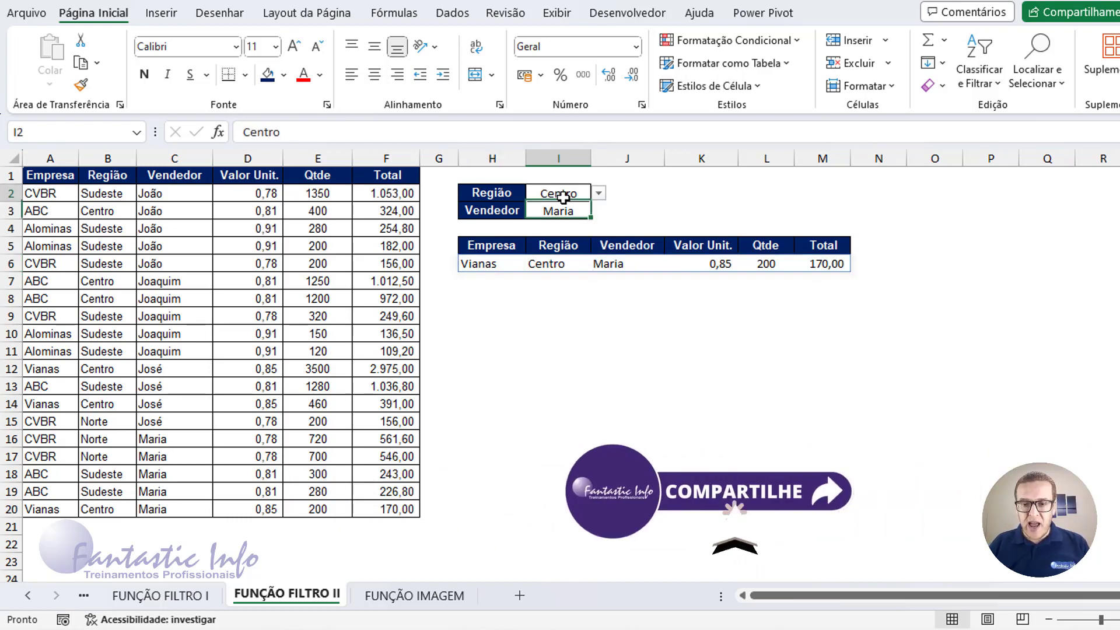
{"action": "left_click", "coordinate": [599, 195]}
{"action": "left_click", "coordinate": [569, 237]}
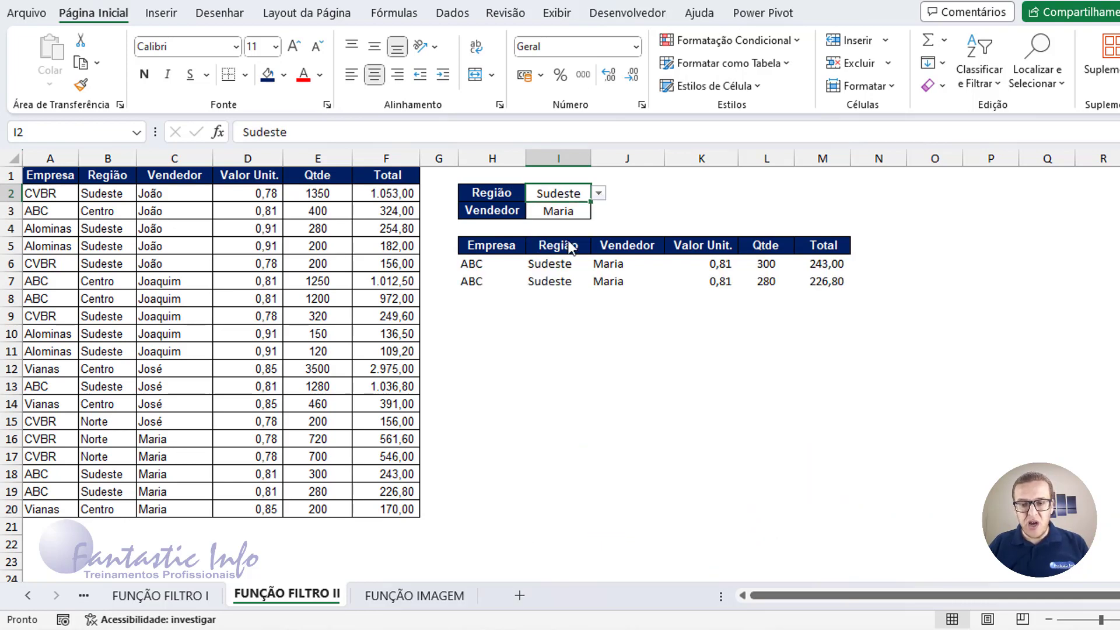
Test the Vendedor criterion in I3 with the second, third and first sellers of its list in turn
{"action": "left_click", "coordinate": [588, 211]}
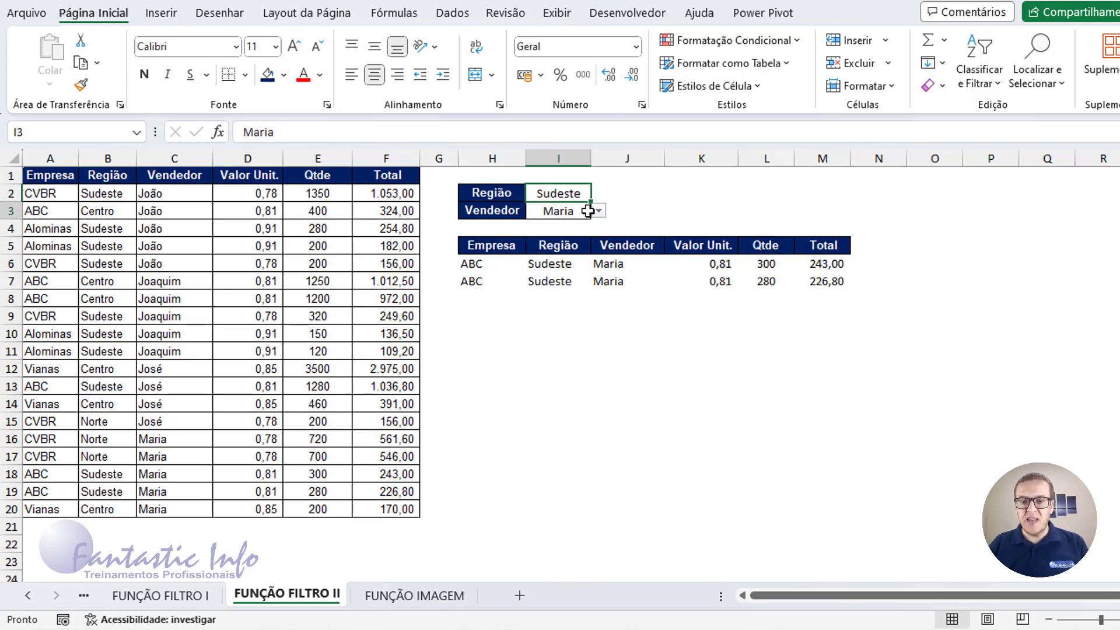
{"action": "left_click", "coordinate": [599, 212]}
{"action": "left_click", "coordinate": [571, 245]}
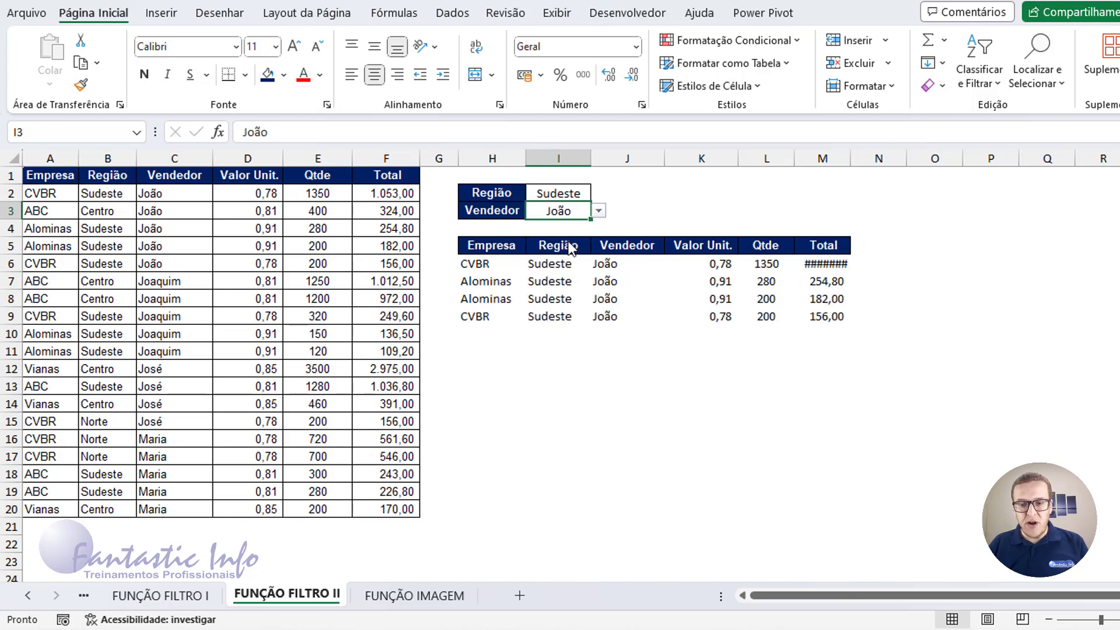
{"action": "left_click", "coordinate": [599, 211]}
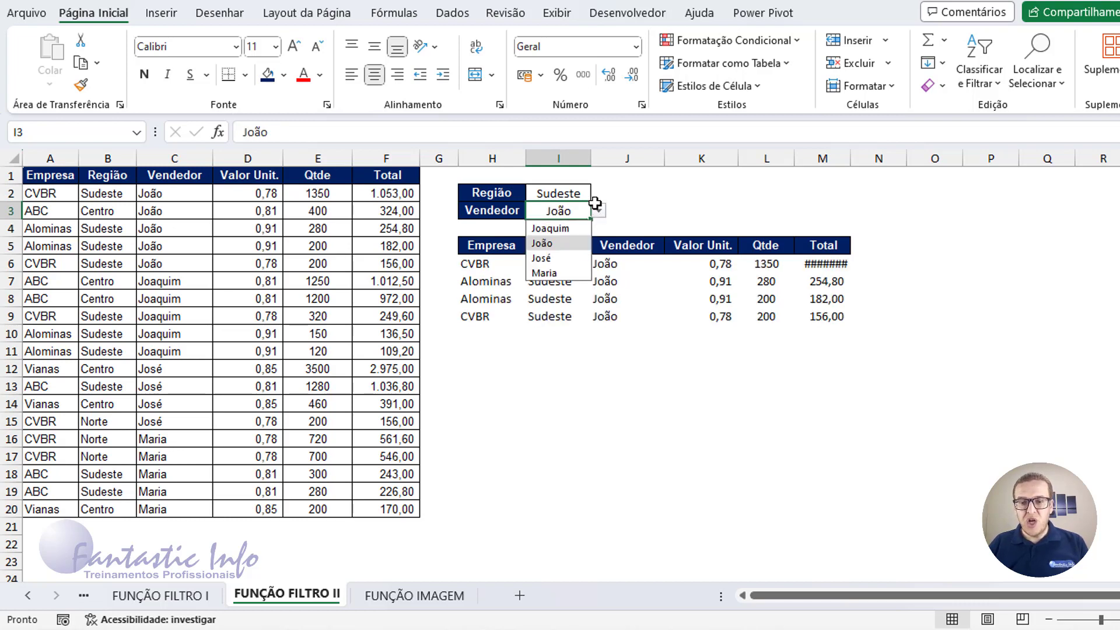
{"action": "left_click", "coordinate": [558, 258]}
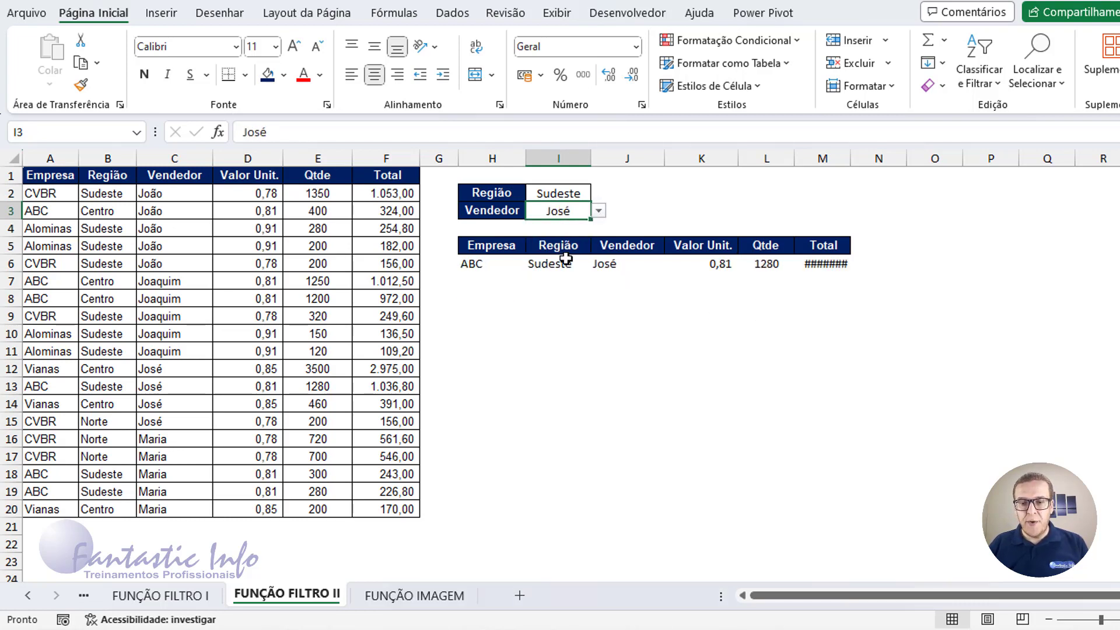
{"action": "left_click", "coordinate": [599, 211]}
{"action": "left_click", "coordinate": [583, 230]}
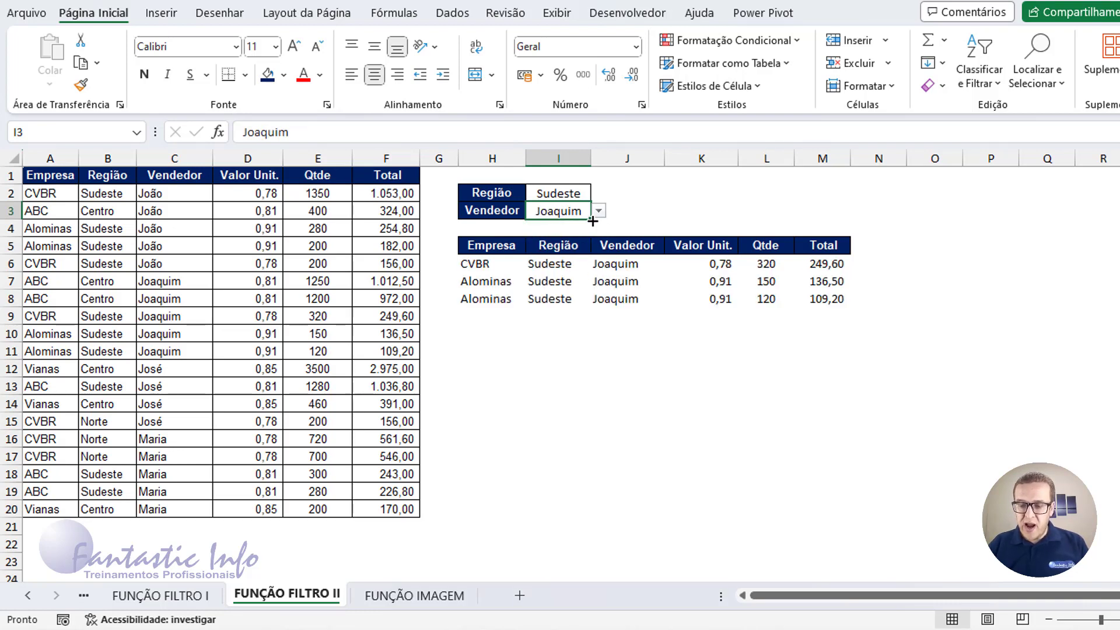
Clear the Vendedor criterion in I3 and check the FILTRO formula cell H6
{"action": "key", "text": "Delete"}
{"action": "left_click", "coordinate": [516, 263]}
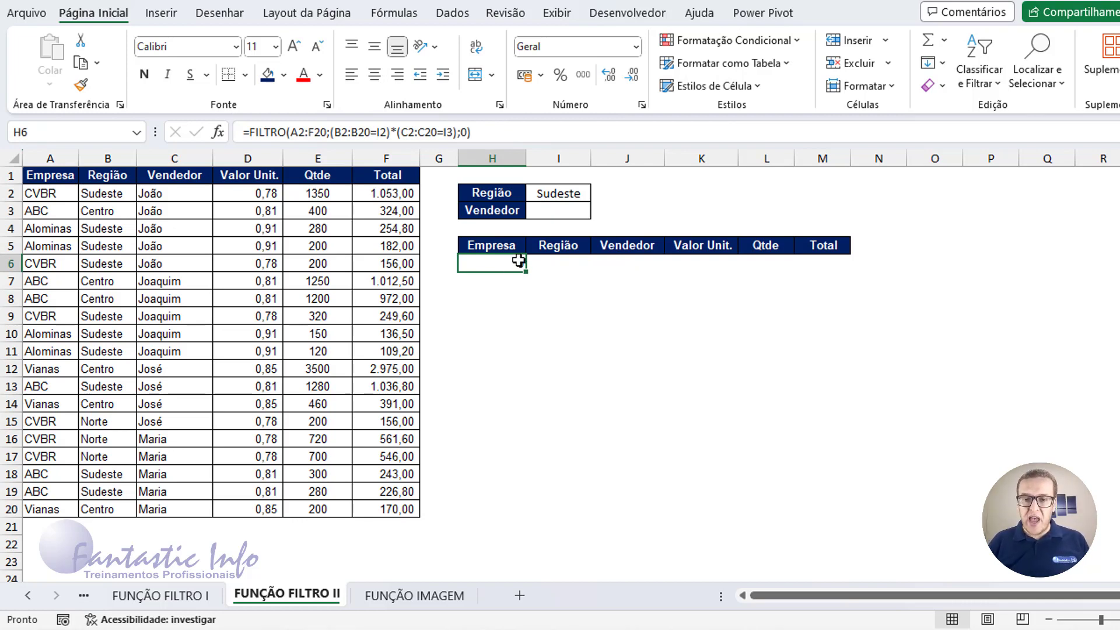
{"action": "left_click", "coordinate": [561, 212]}
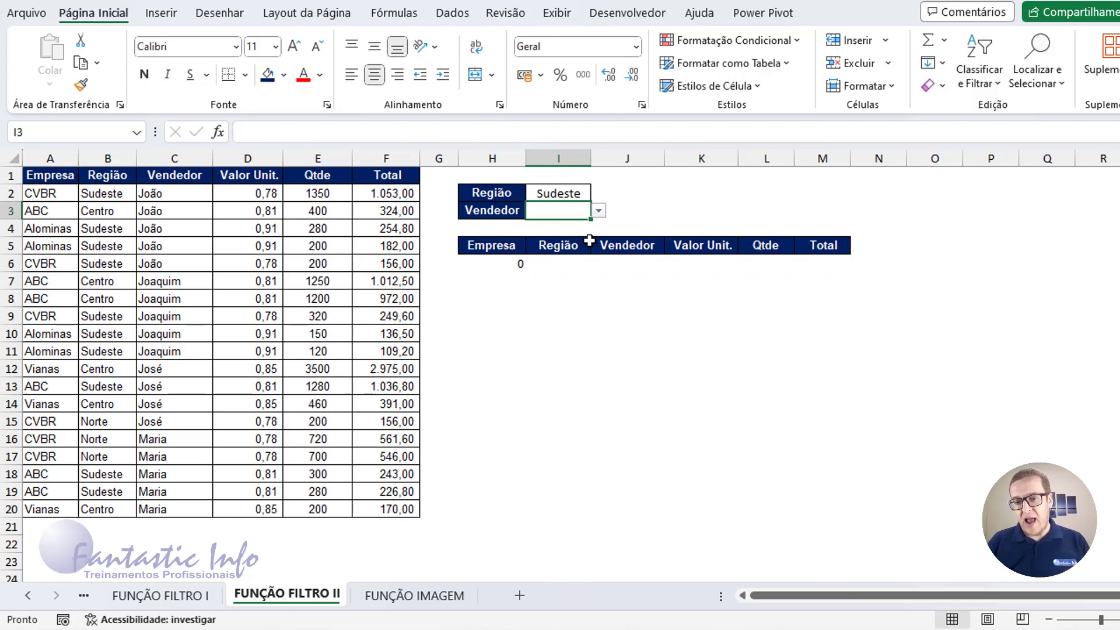
Set the Vendedor criterion in I3 to the second seller of its list and widen the Total column M to fit its values
{"action": "left_click", "coordinate": [596, 222]}
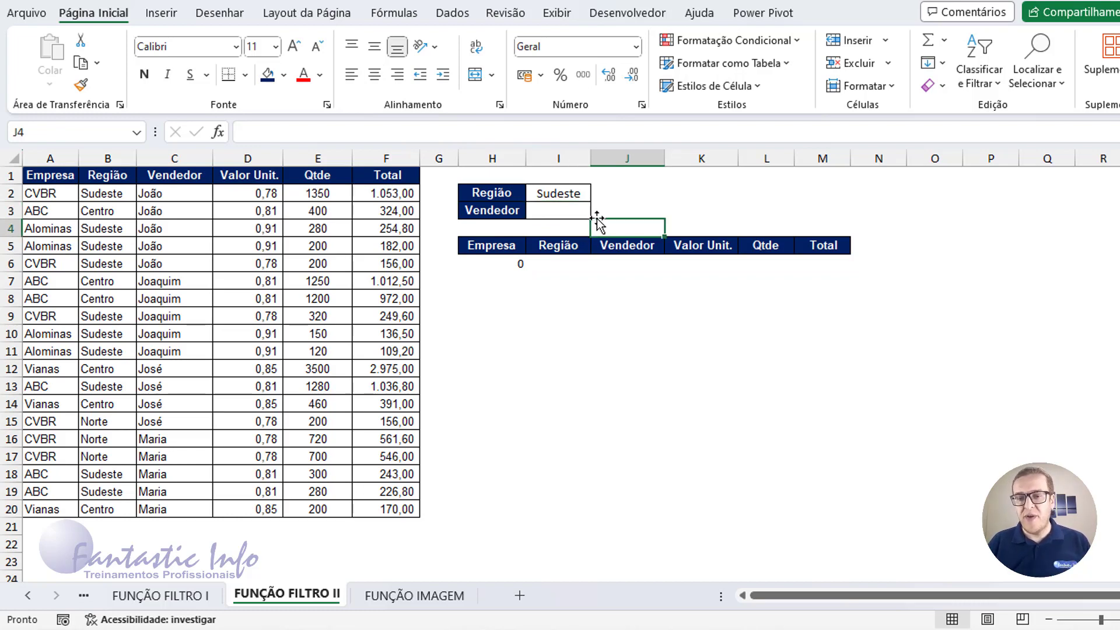
{"action": "left_click", "coordinate": [585, 211]}
{"action": "left_click", "coordinate": [600, 211]}
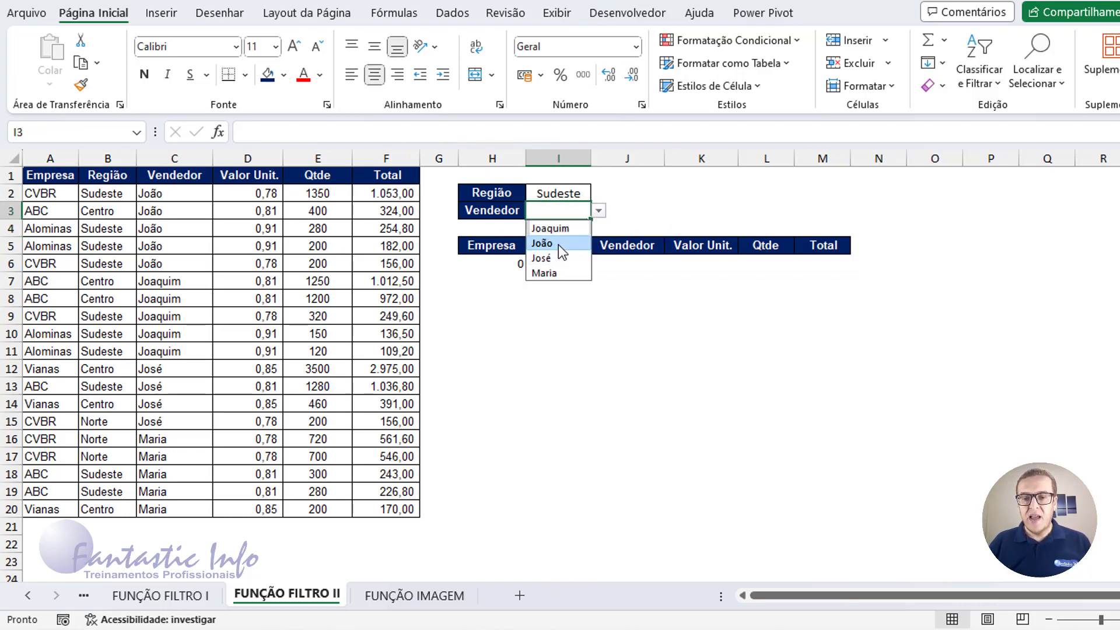
{"action": "left_click", "coordinate": [559, 244]}
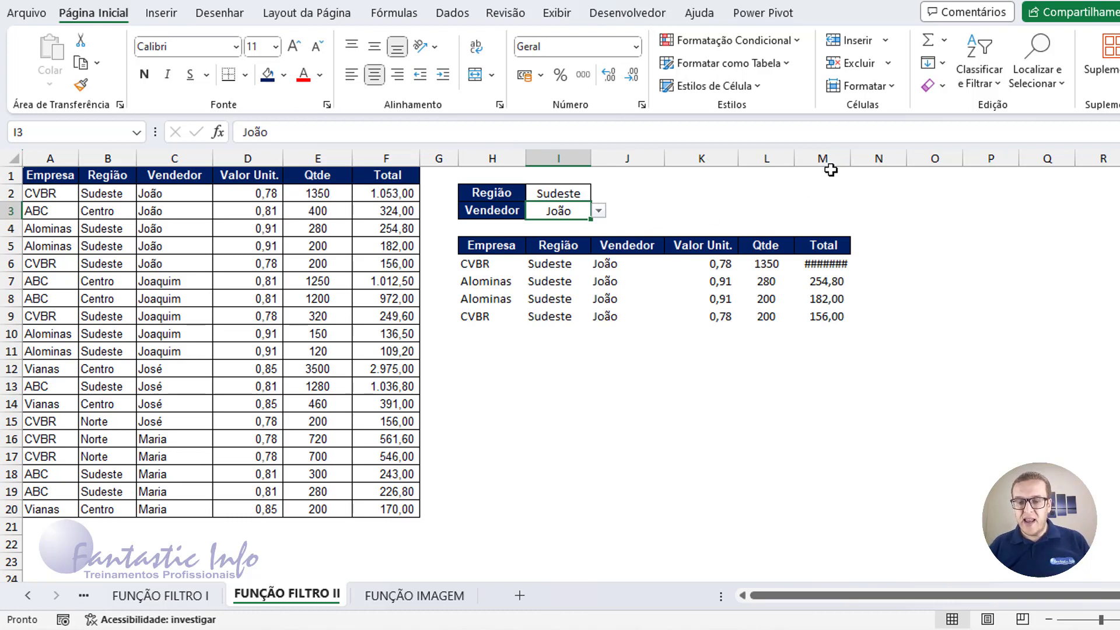
{"action": "left_click_drag", "start_coordinate": [849, 159], "coordinate": [865, 159]}
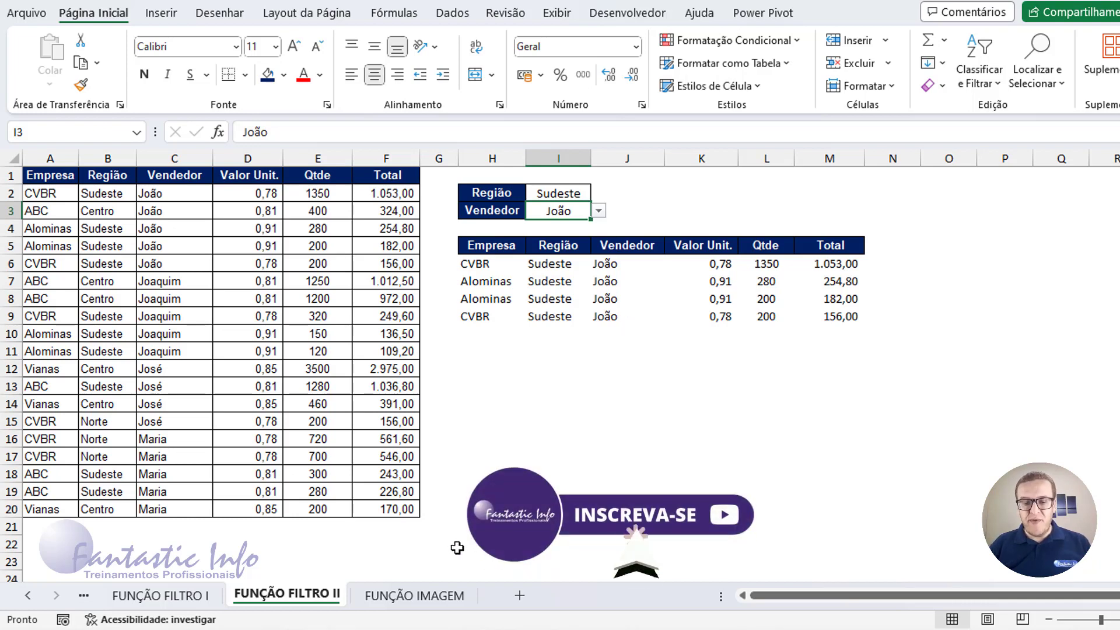
On the FUNÇÃO IMAGEM sheet, enter =IMAGEM(C4) in D4 to load the first product's picture from its link
{"action": "left_click", "coordinate": [446, 595]}
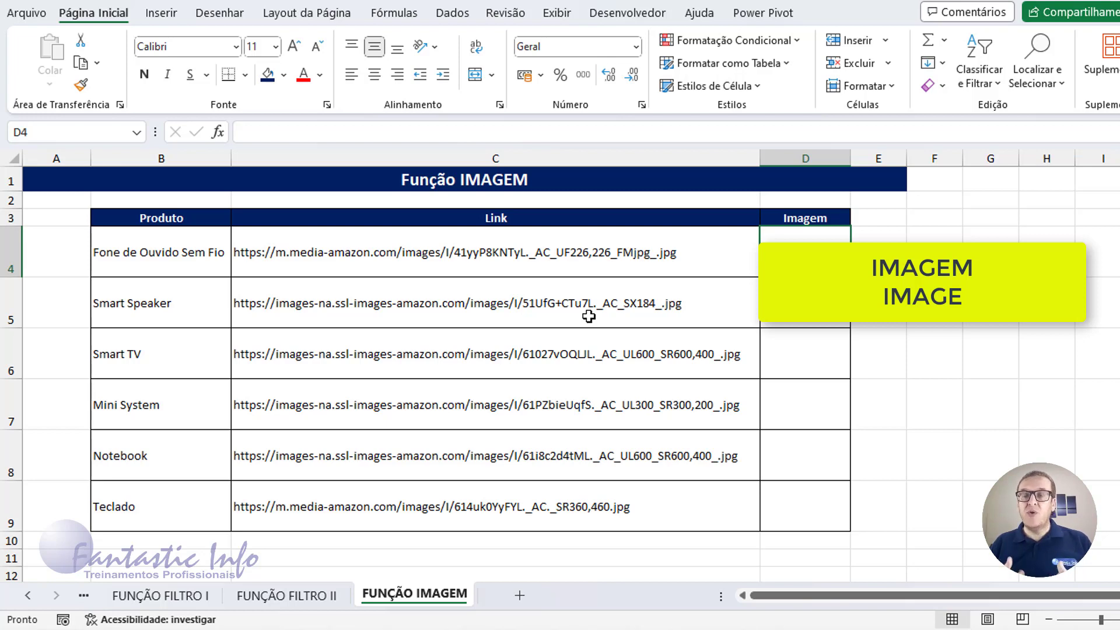
{"action": "left_click", "coordinate": [575, 269]}
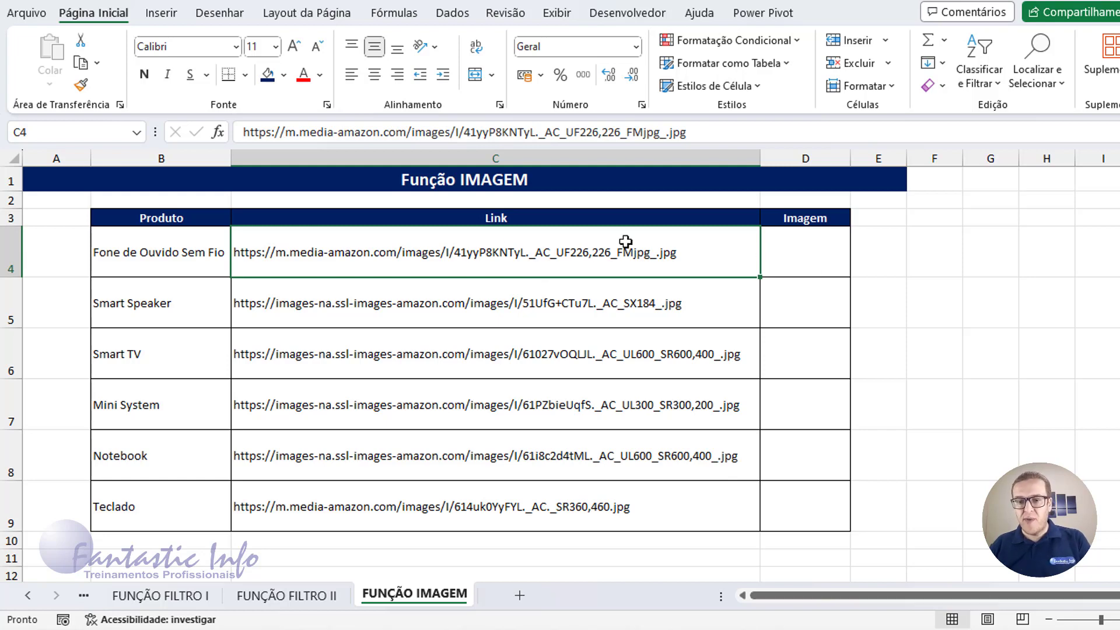
{"action": "left_click", "coordinate": [803, 252]}
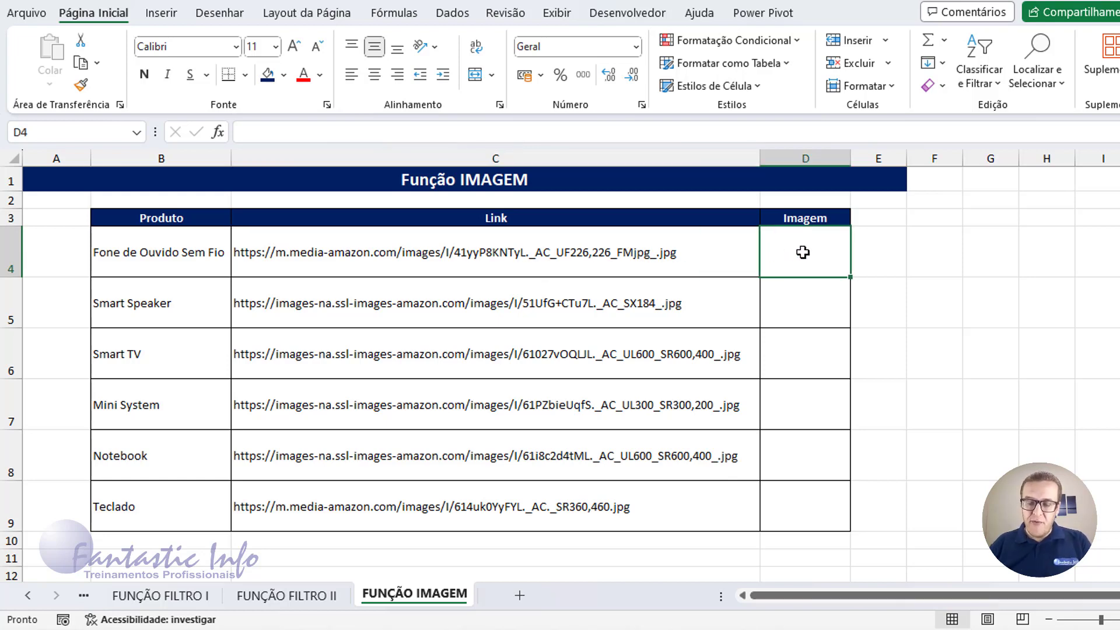
{"action": "type", "text": "=imag"}
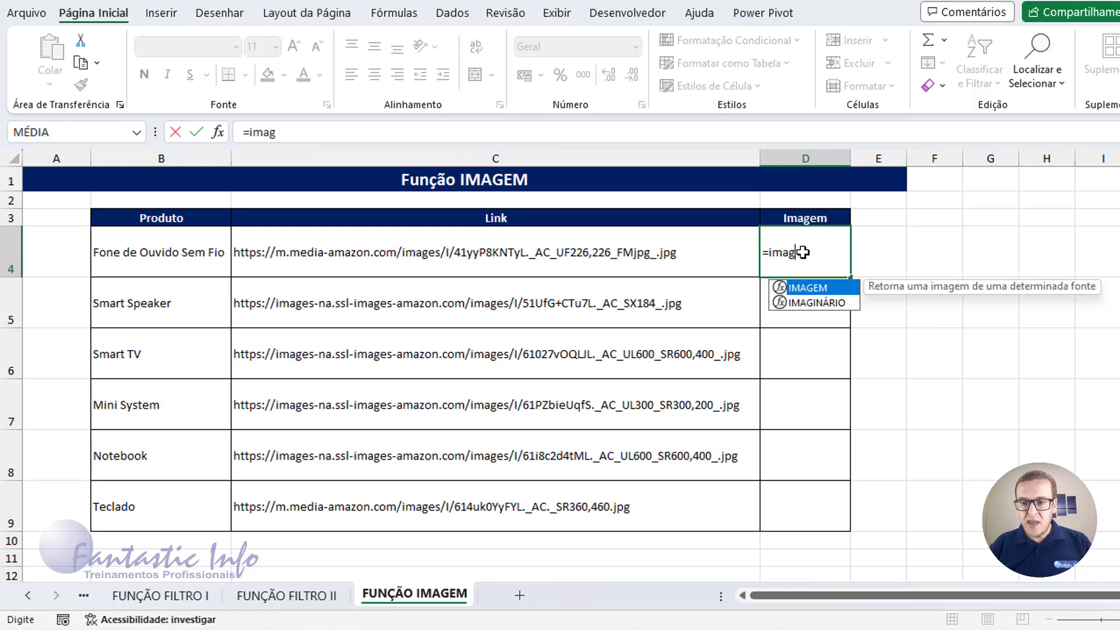
{"action": "key", "text": "Tab"}
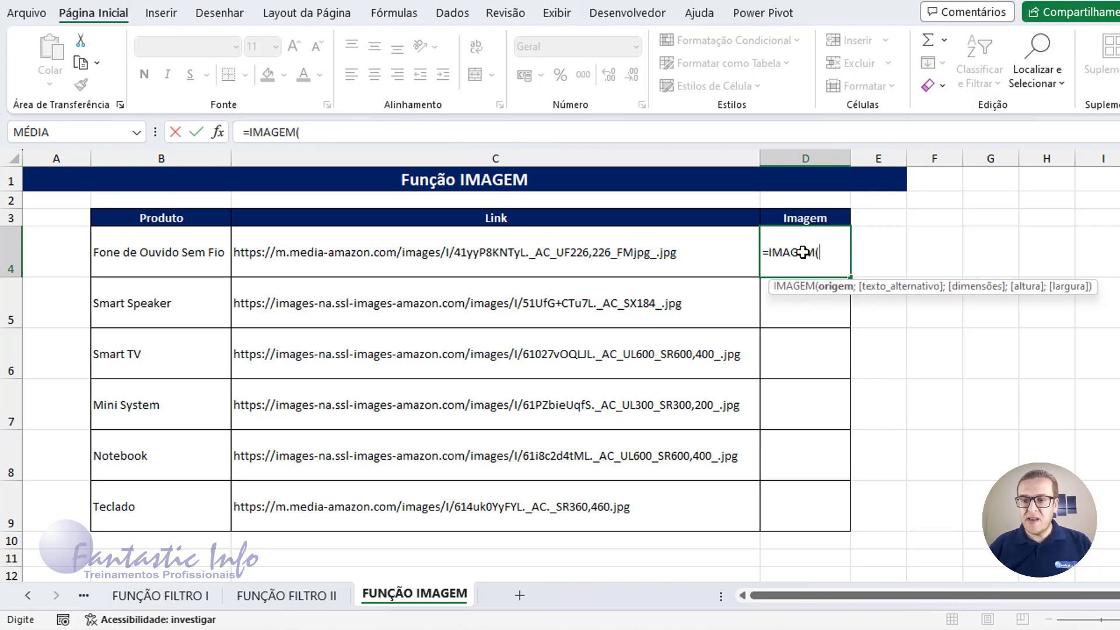
{"action": "left_click", "coordinate": [552, 255]}
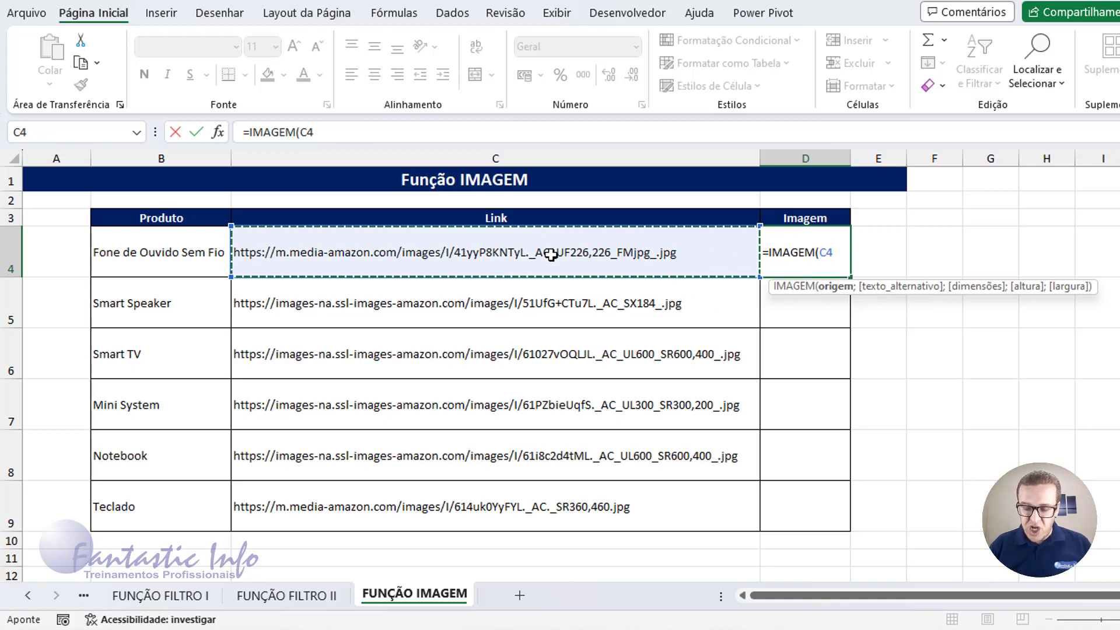
{"action": "type", "text": ")"}
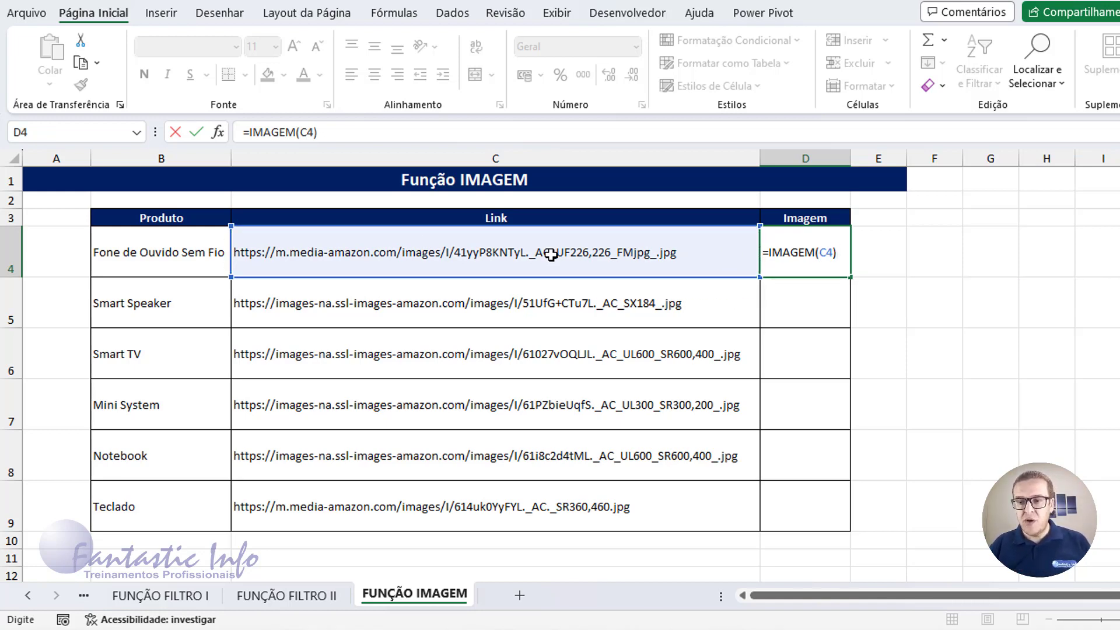
{"action": "key", "text": "Return"}
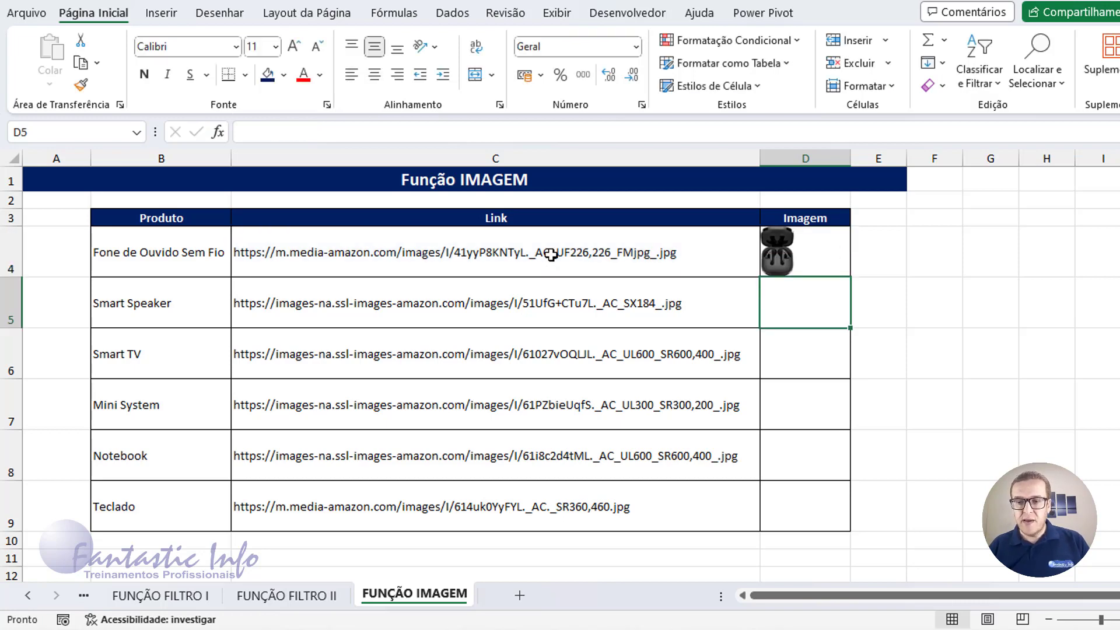
Fill the IMAGEM formula from D4 down to D9 and center the pictures horizontally in their cells
{"action": "left_click", "coordinate": [780, 249]}
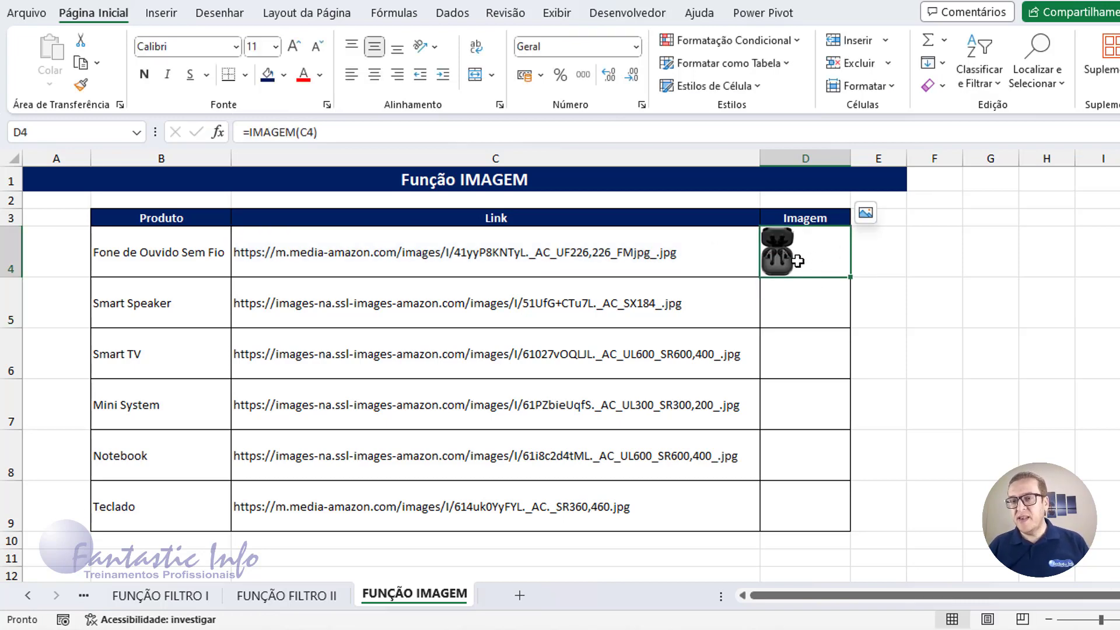
{"action": "left_click_drag", "start_coordinate": [846, 273], "coordinate": [845, 532]}
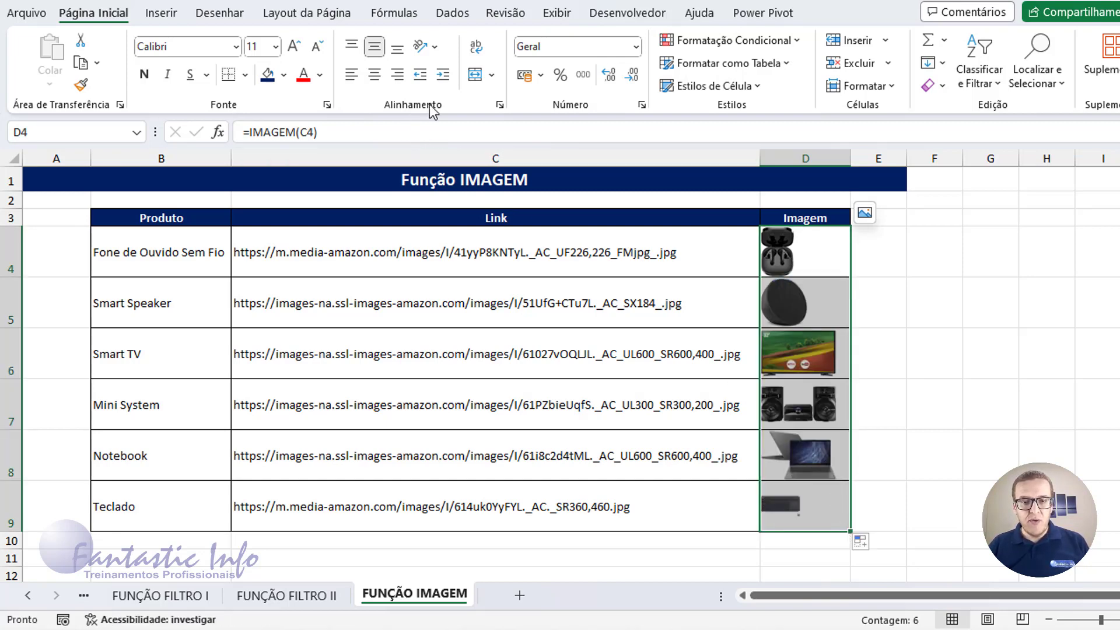
{"action": "left_click", "coordinate": [374, 74]}
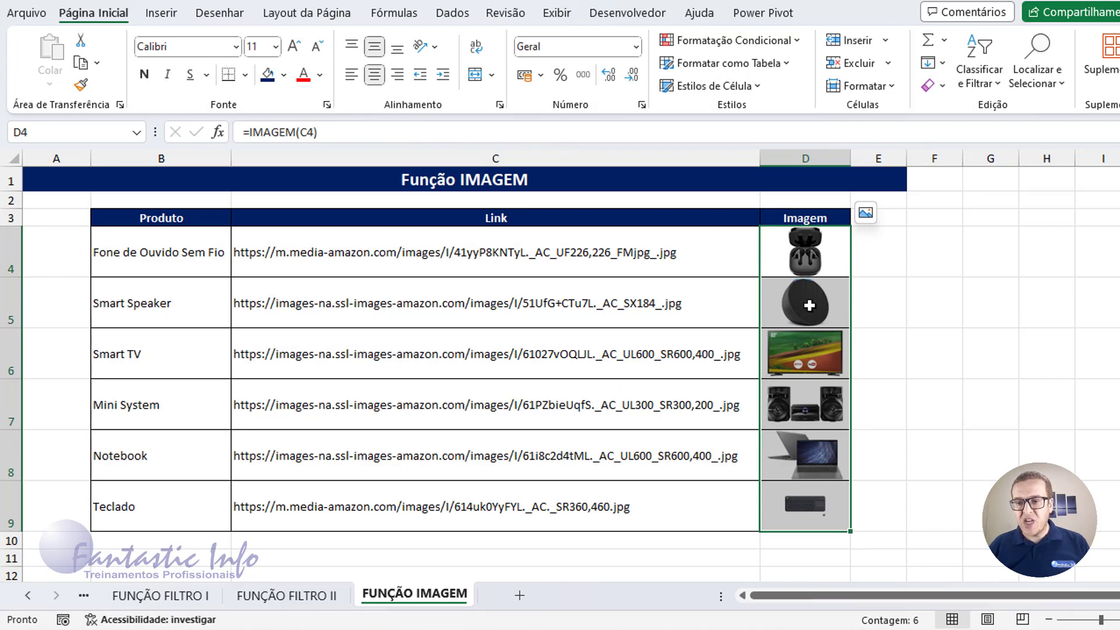
Examine the product pictures and their IMAGEM formulas cell by cell in the Imagem column
{"action": "left_click", "coordinate": [841, 313]}
{"action": "left_click", "coordinate": [819, 274]}
{"action": "left_click", "coordinate": [812, 344]}
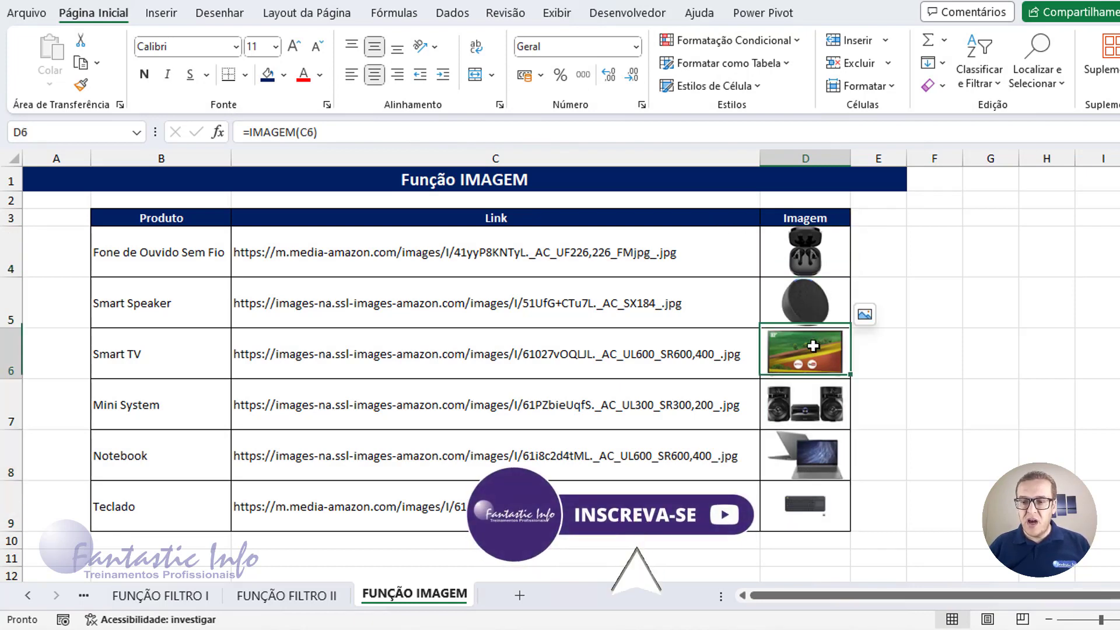
{"action": "left_click", "coordinate": [820, 409]}
{"action": "left_click", "coordinate": [823, 448]}
{"action": "left_click", "coordinate": [817, 503]}
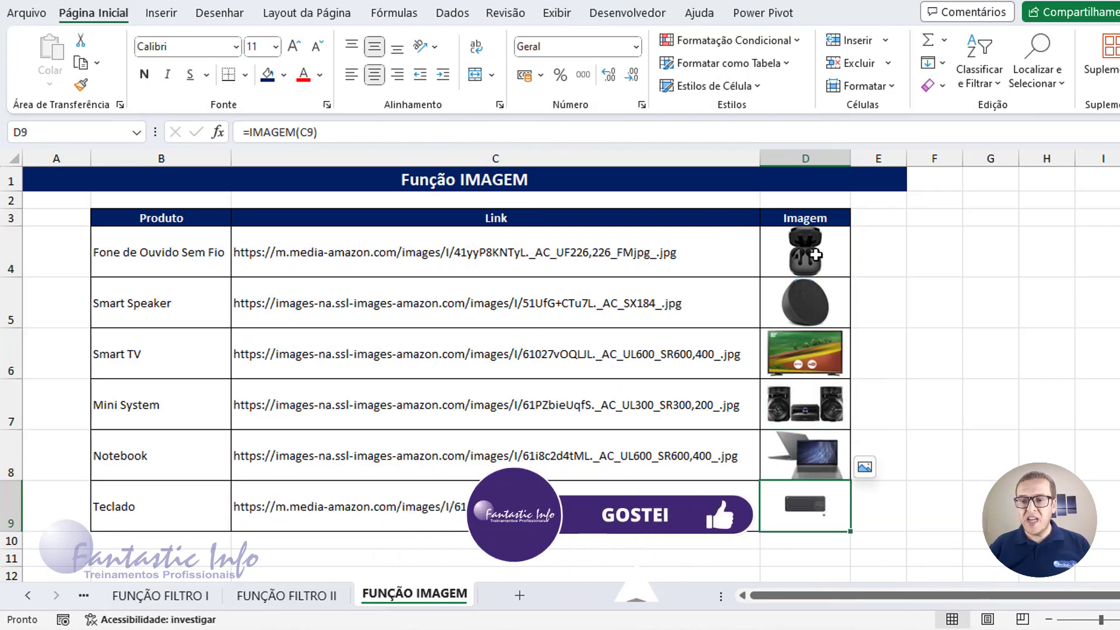
{"action": "left_click", "coordinate": [826, 283]}
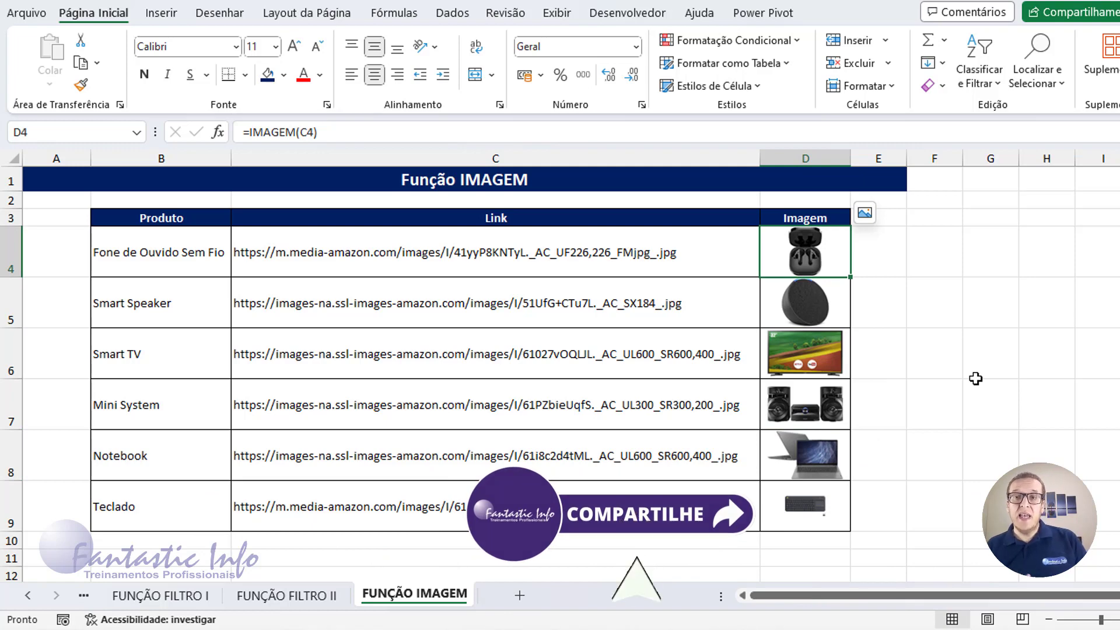